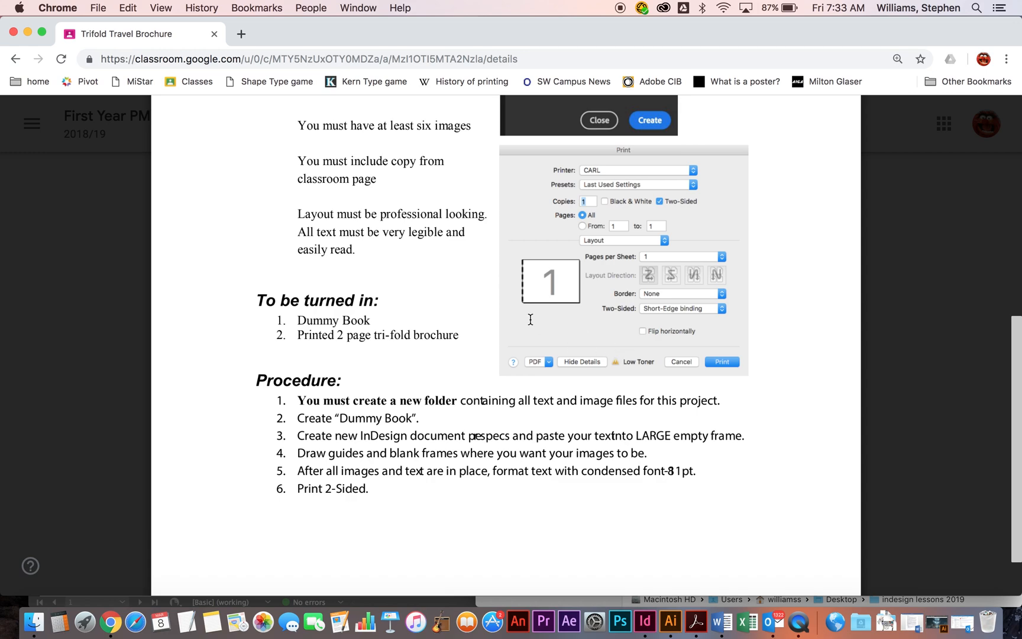
Return to the Trifold Travel Brochure assignment, open its instructions and examine the attached files
click(16, 58)
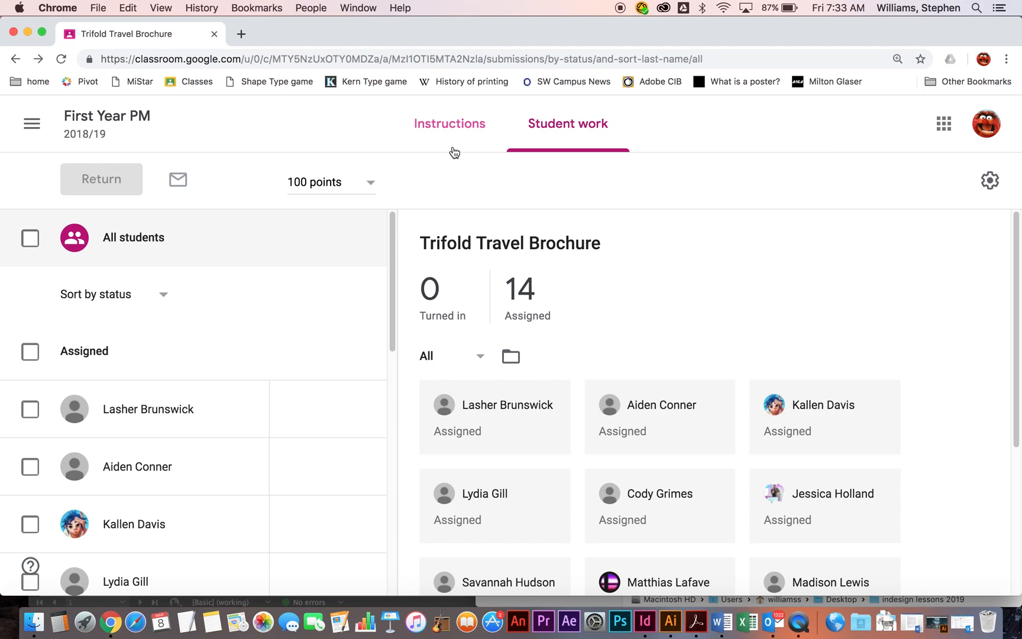
click(449, 137)
scroll(543, 300, down, 5)
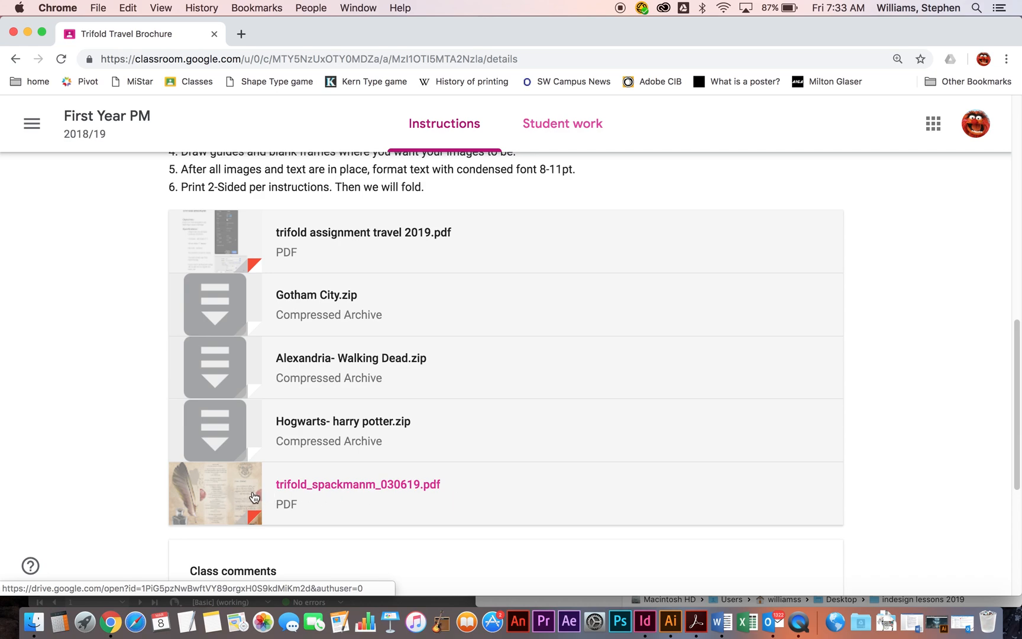
Switch to Finder and open the Gotham City folder inside the trifold folder of indesign lessons 2019
click(27, 33)
click(754, 280)
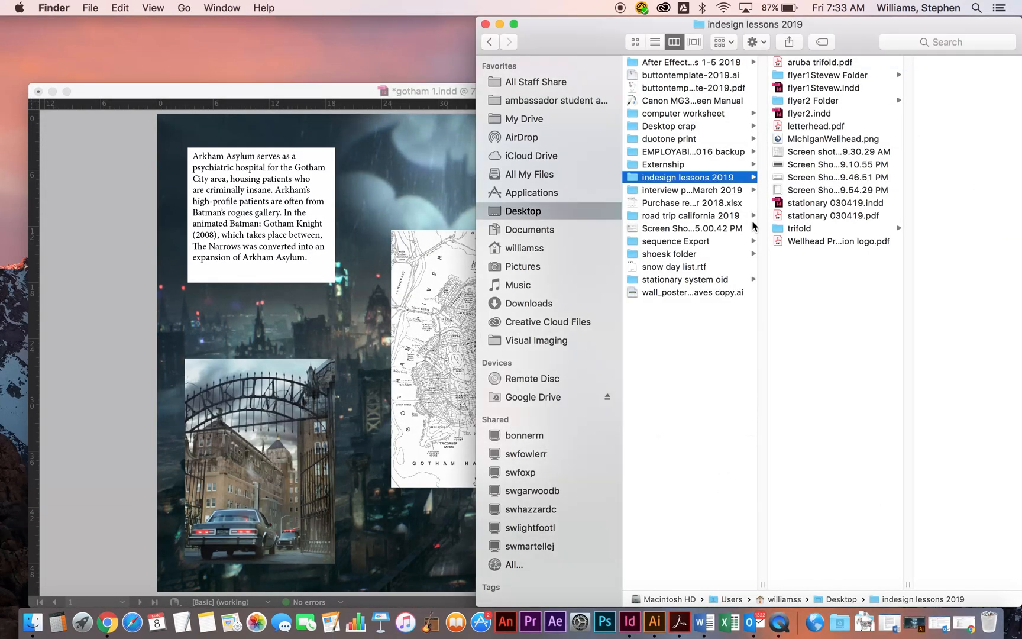
drag(609, 39, 499, 39)
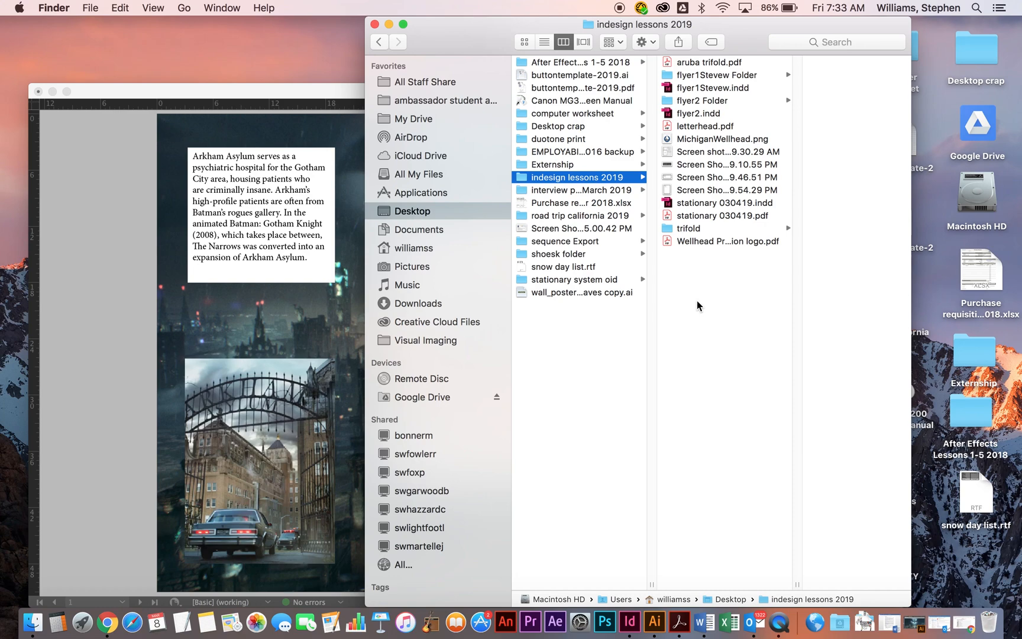
click(669, 228)
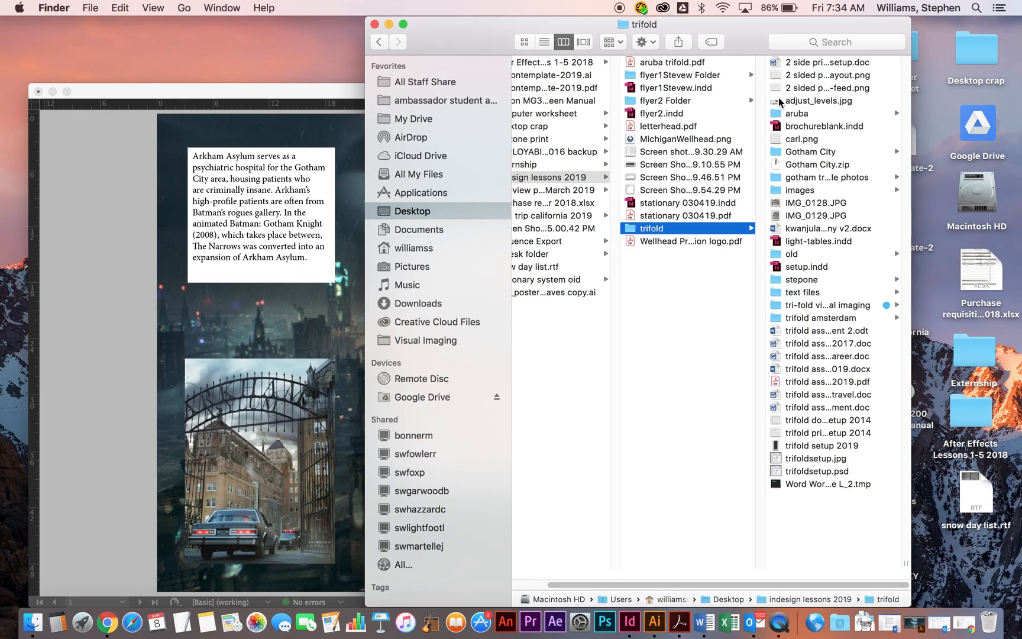
drag(750, 29, 682, 31)
click(714, 153)
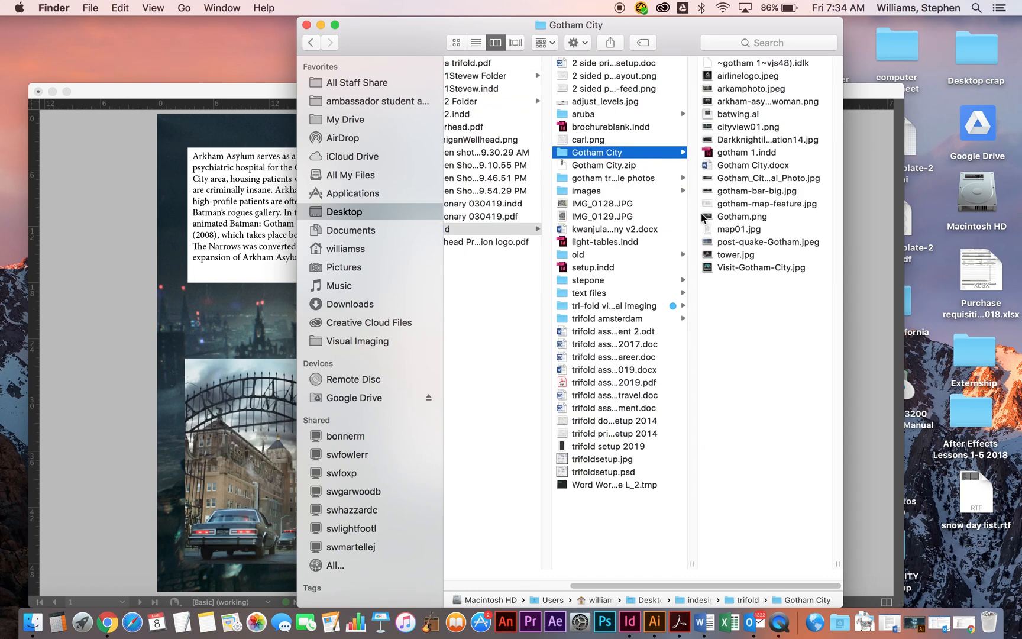
Preview the image files in the Gotham City folder, including airlinelogo.jpeg, cityview01.png, Visit-Gotham-City.jpg and post-quake-Gotham.jpeg
click(726, 78)
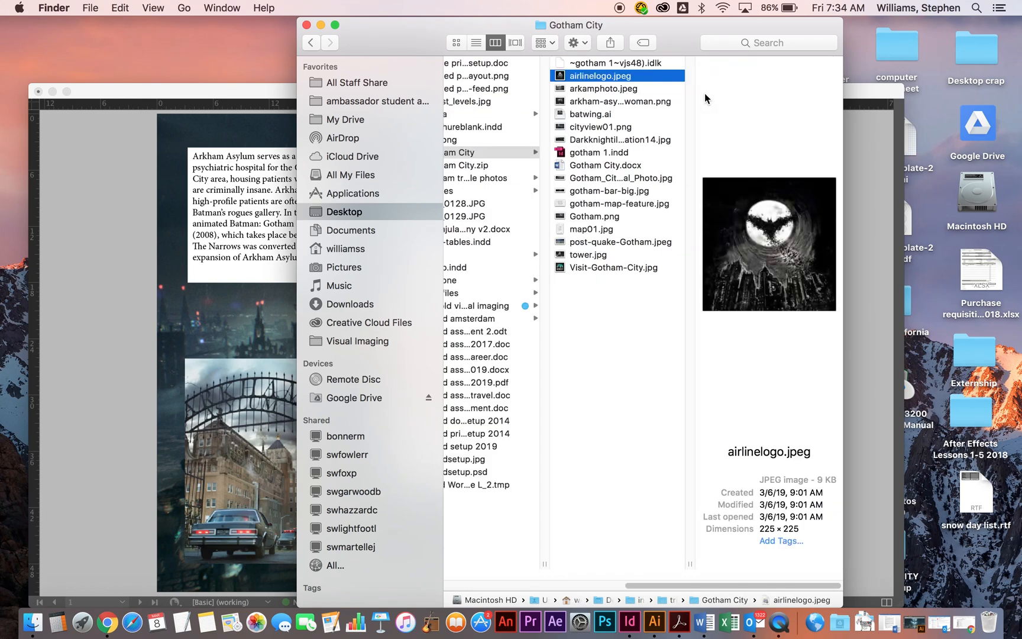
click(583, 90)
click(583, 102)
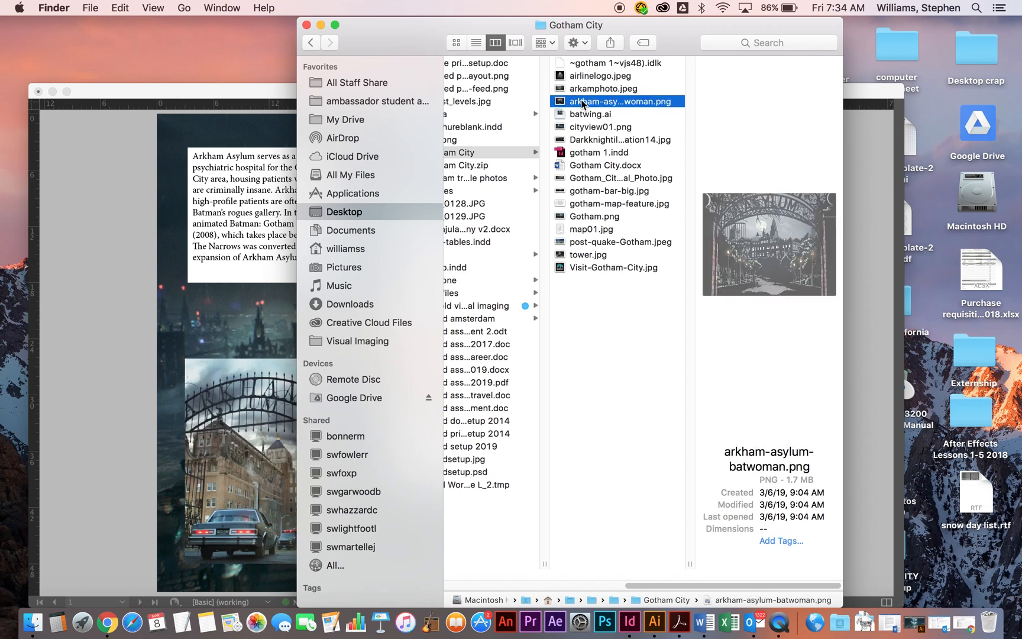
click(585, 115)
click(590, 128)
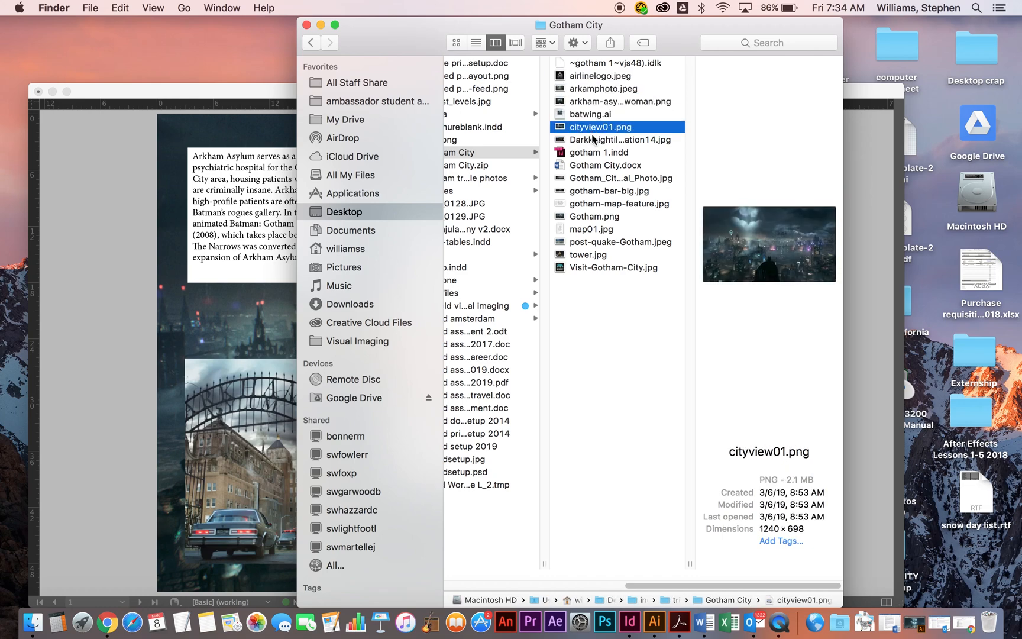
click(593, 140)
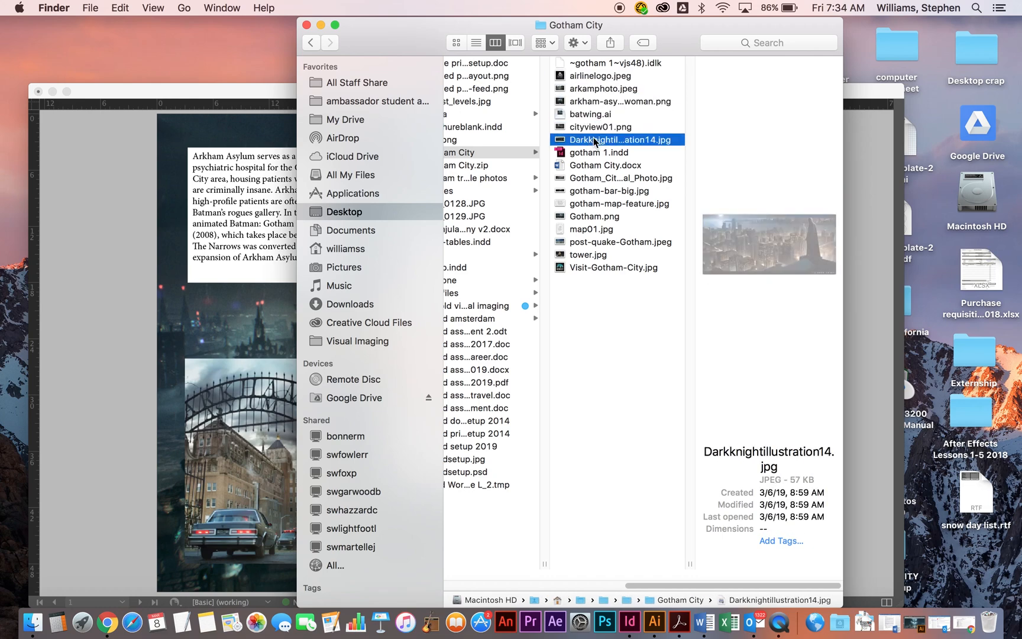
click(586, 267)
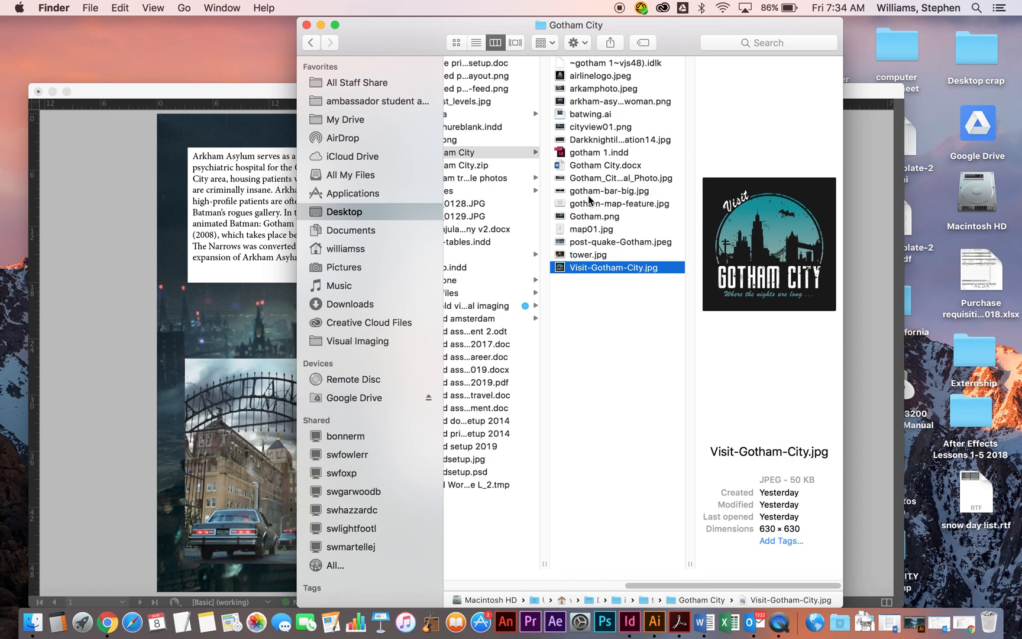
click(618, 242)
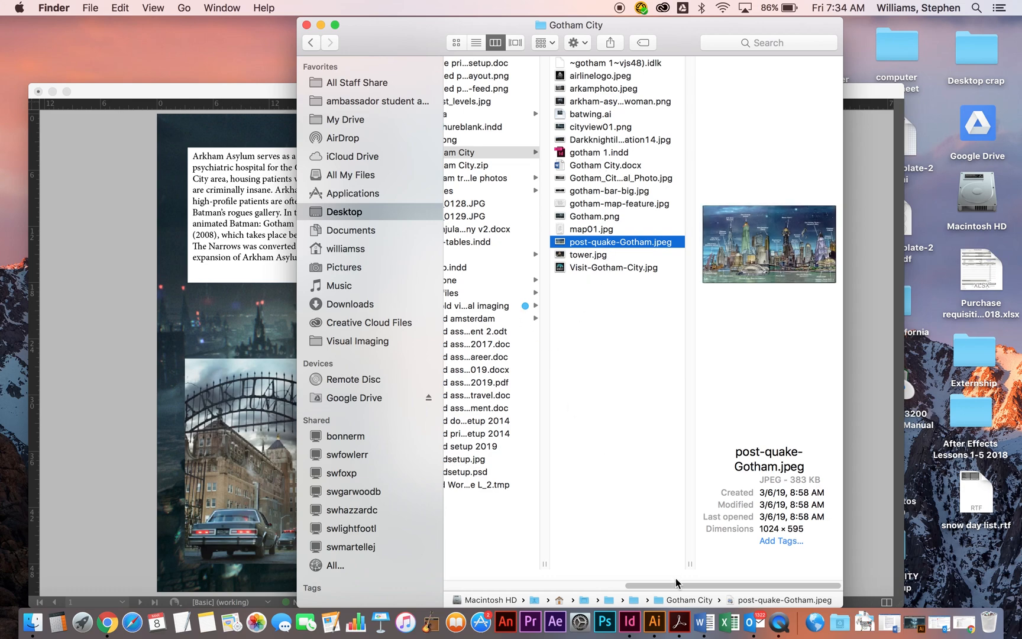
Open the gotham tri example photos folder and show its photos full screen in Cover Flow with an enlarged preview area
drag(677, 587, 603, 587)
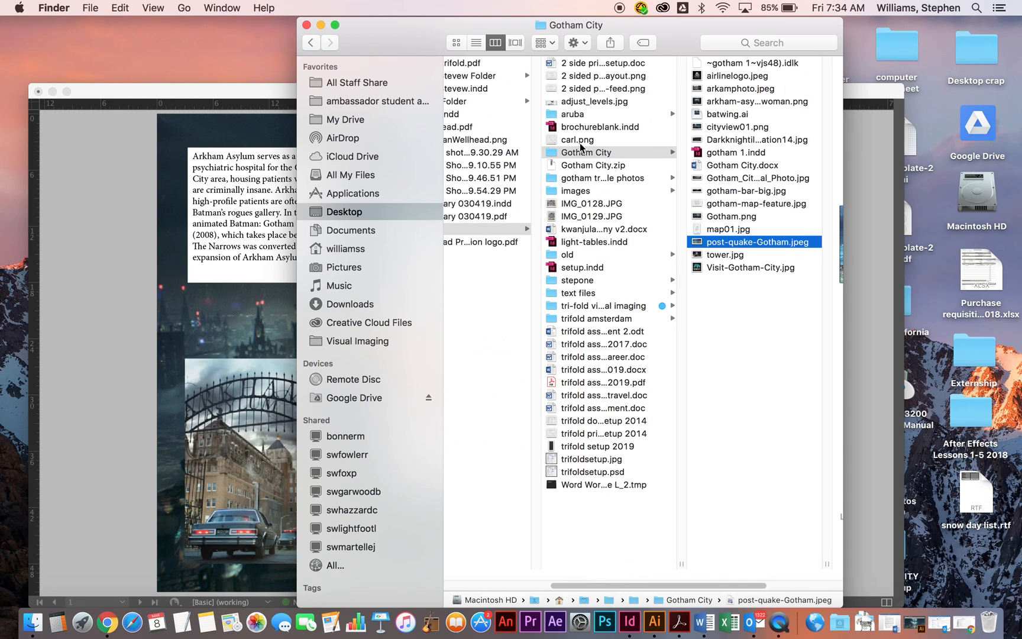
click(593, 179)
click(739, 63)
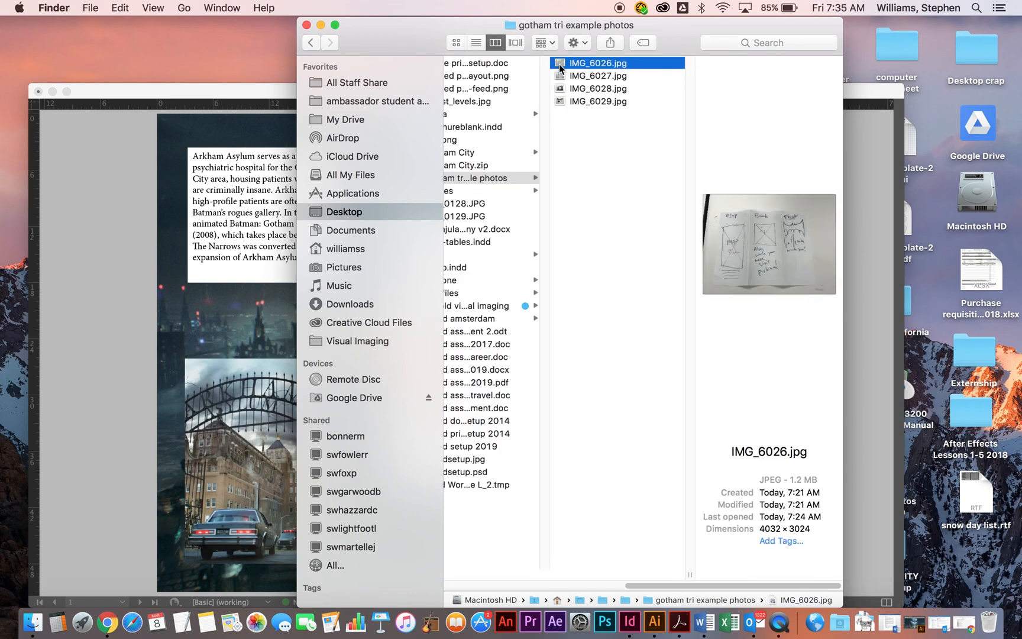
click(515, 43)
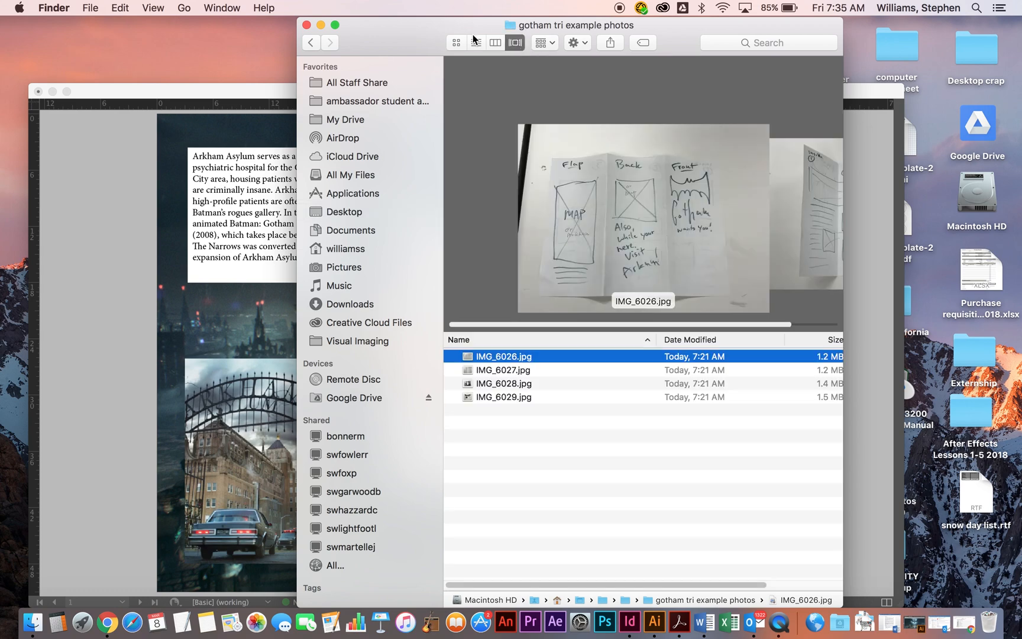
click(334, 26)
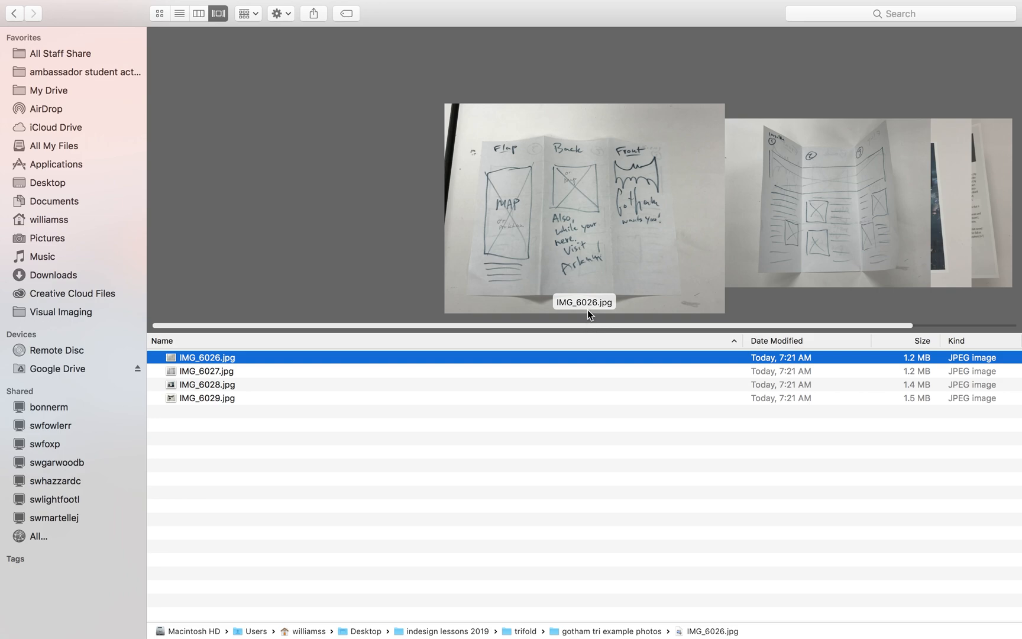
drag(590, 331, 590, 523)
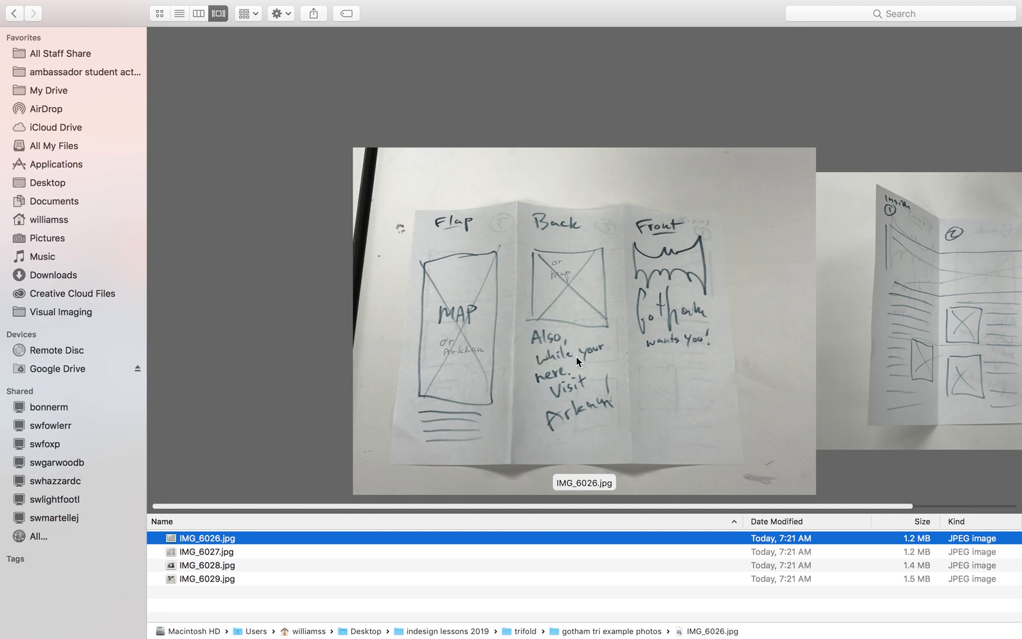
Examine the dummy book sketches in IMG_6026.jpg and IMG_6027.jpg and the printed brochure in IMG_6028.jpg and IMG_6029.jpg
click(894, 330)
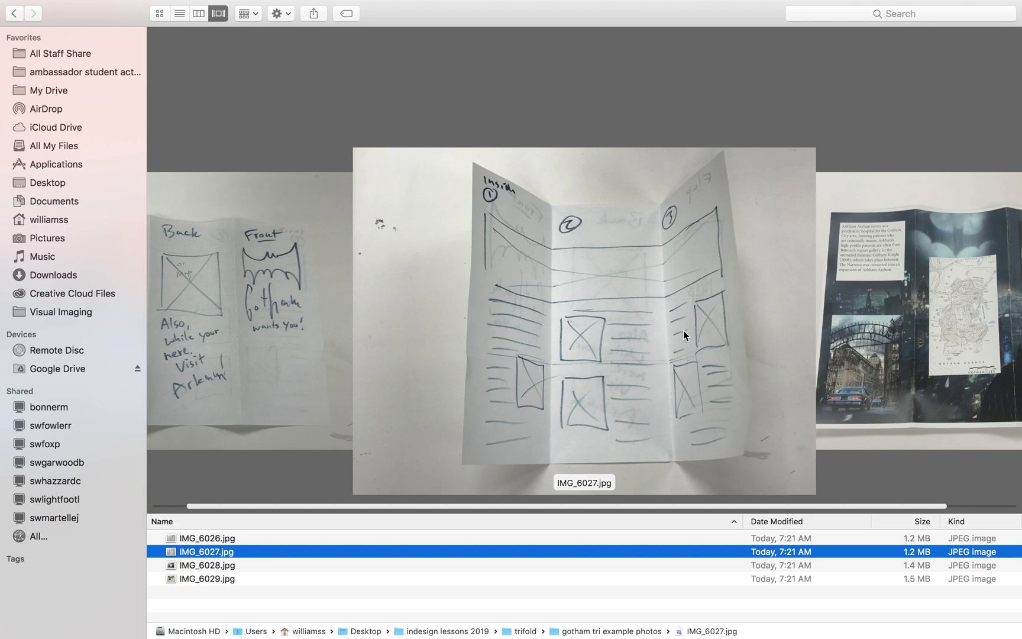
key(Left)
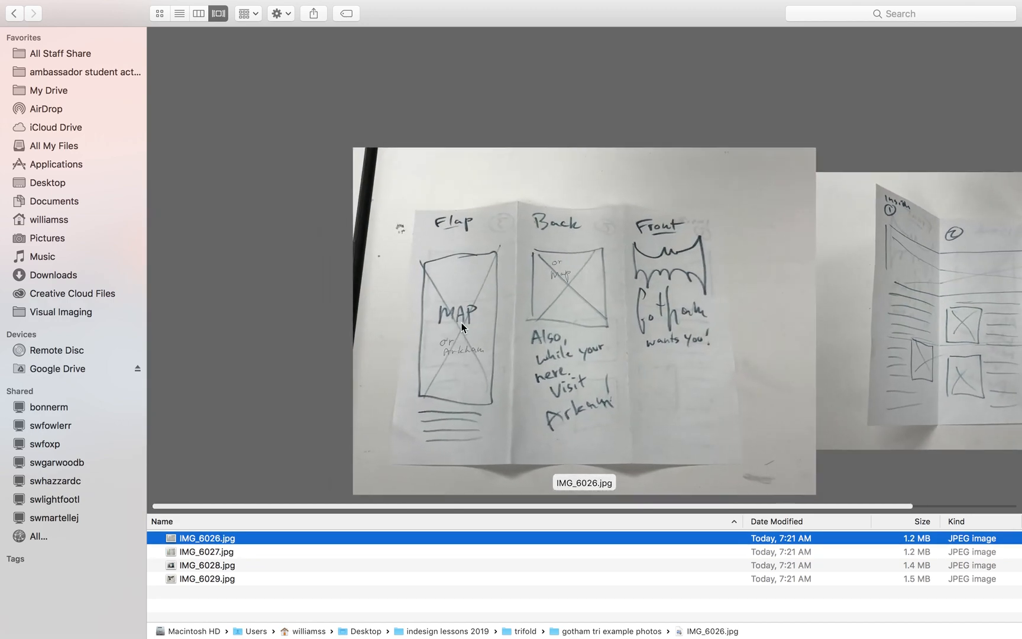
click(884, 290)
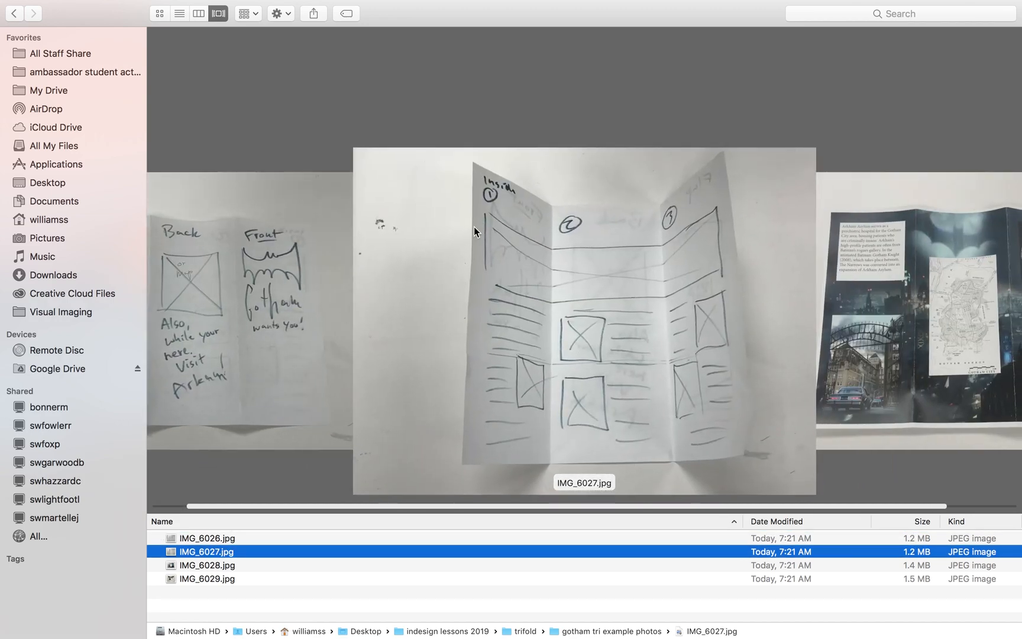
click(865, 314)
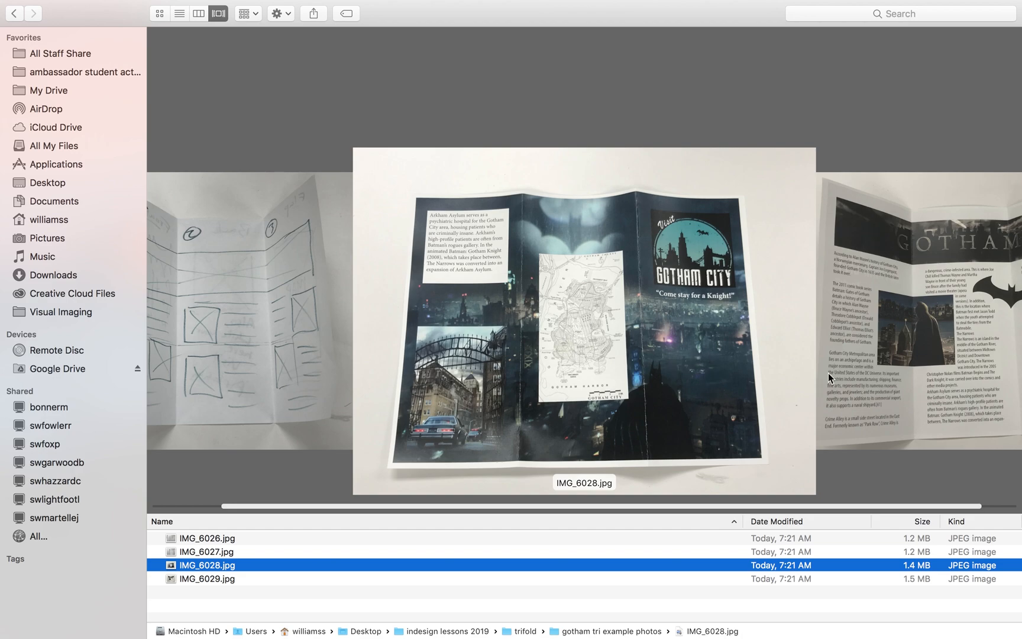
click(864, 374)
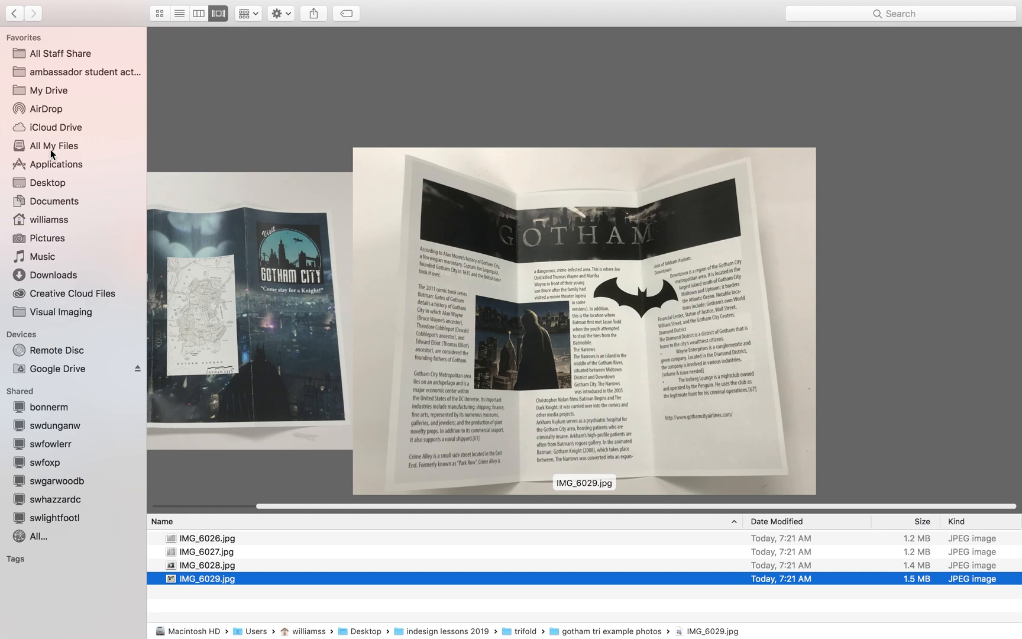
Take the Finder window out of full screen, minimize it and return to gotham 1.indd in InDesign
mouse_move(57, 3)
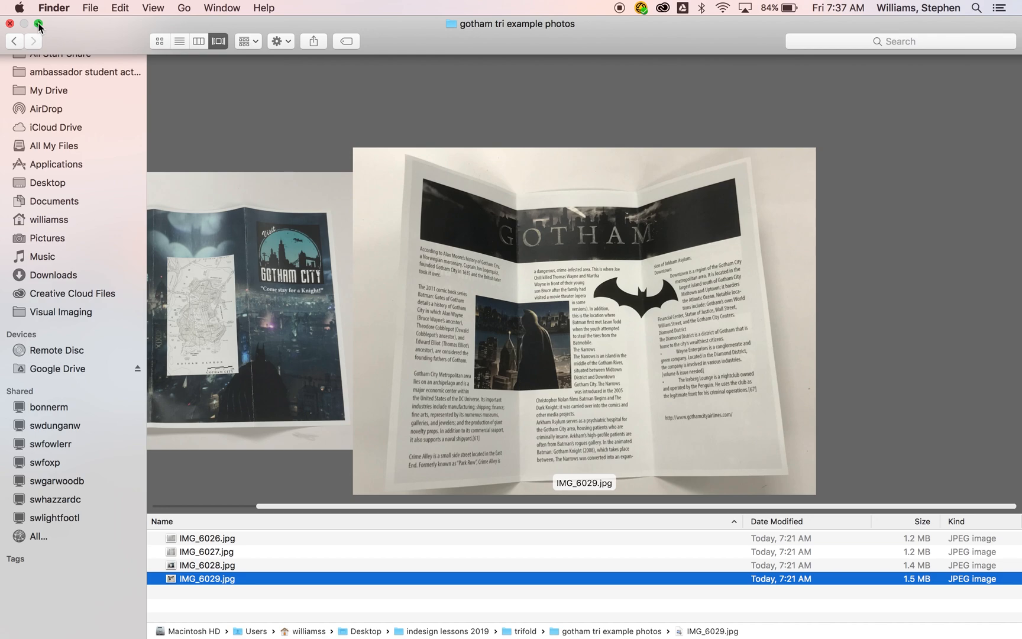
click(37, 24)
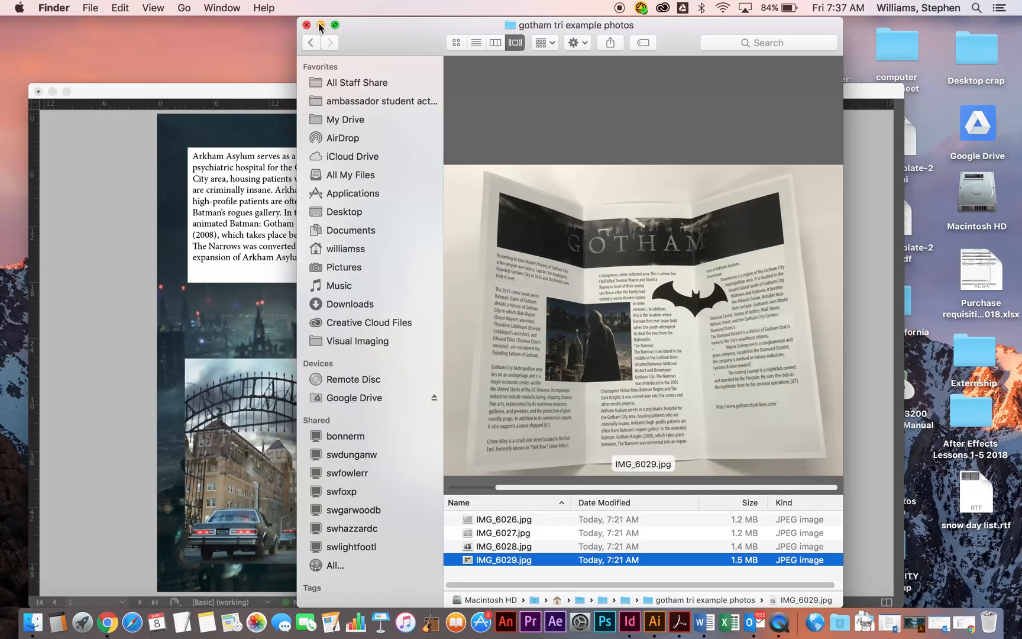
click(320, 26)
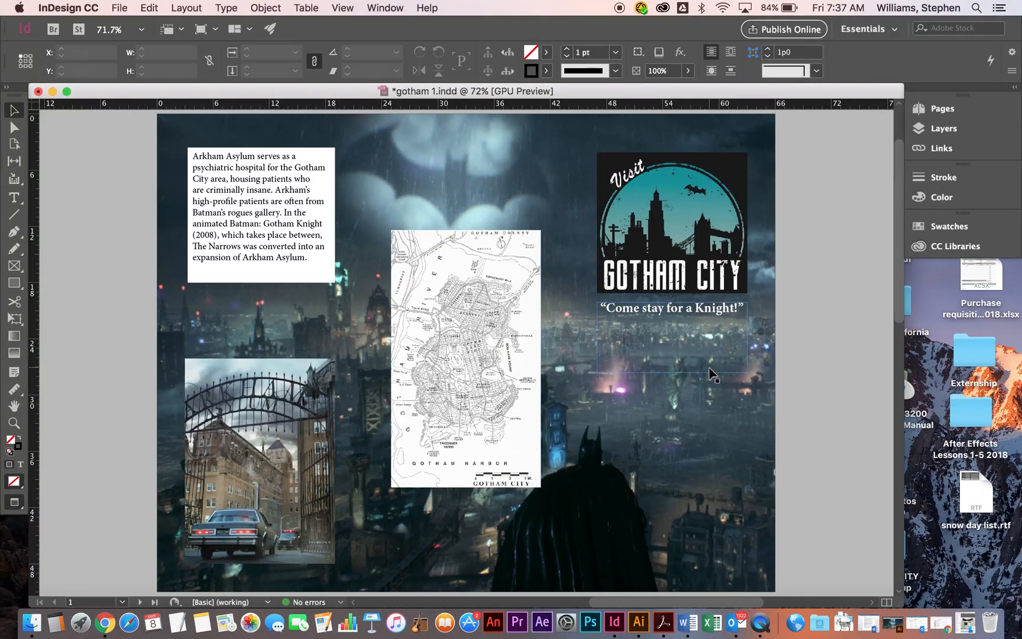
Examine the outside and inside pages of the Gotham brochure layout together
scroll(729, 358, down, 5)
scroll(724, 360, up, 1)
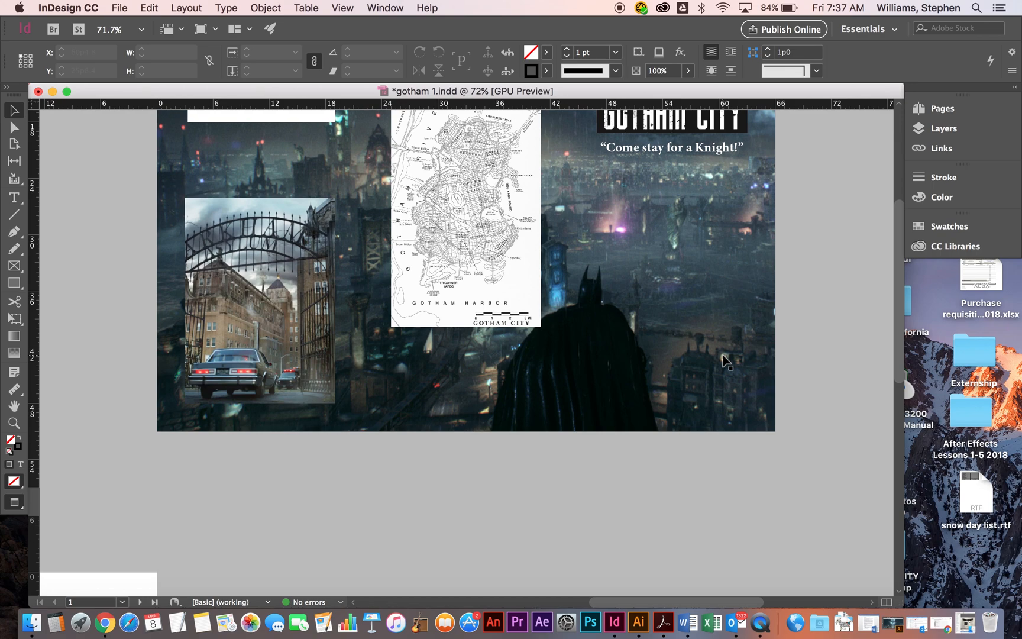
key(super+minus)
key(super+minus)
key(super+minus)
key(super+minus)
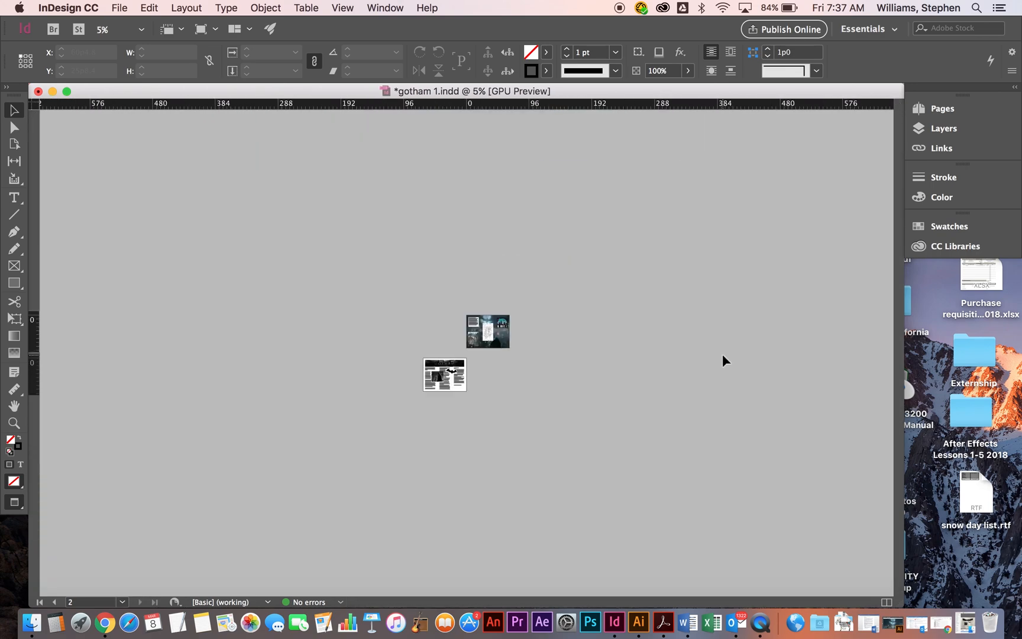
key(super+equal)
key(super+equal)
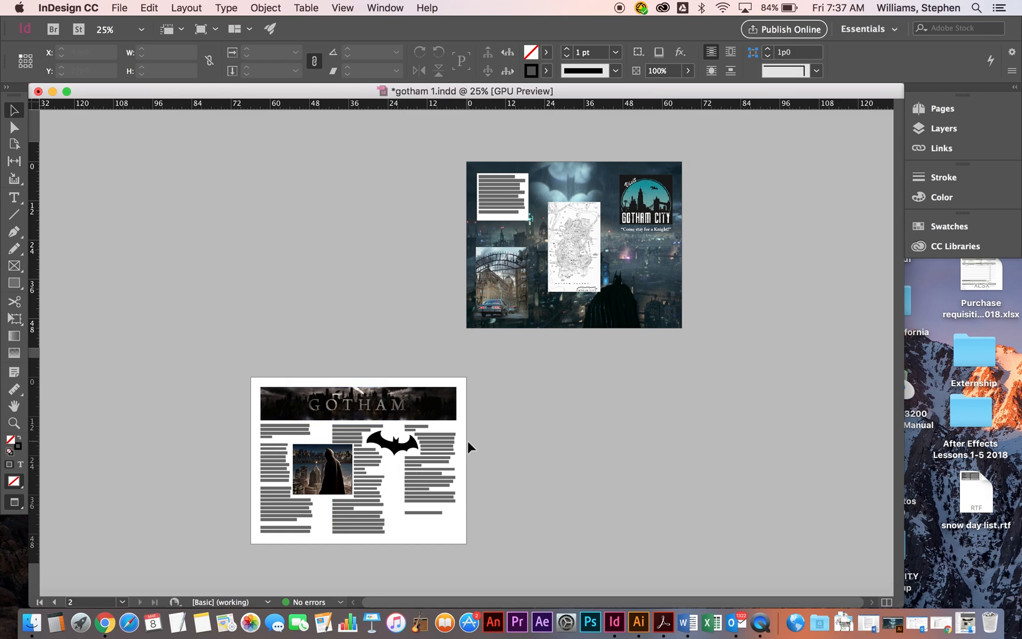
key(super+equal)
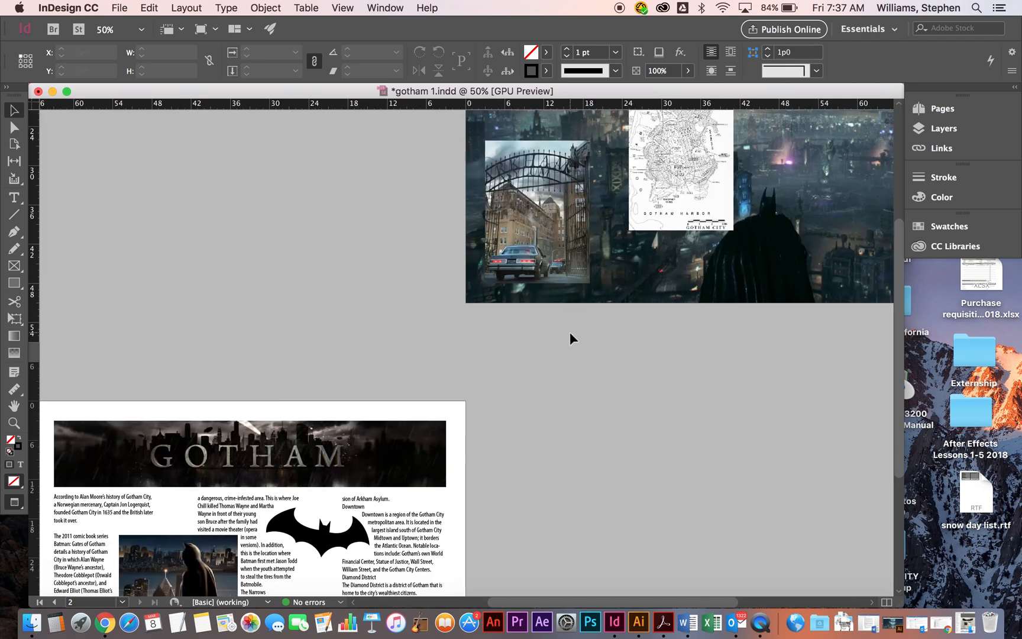
Switch the document from Preview to Normal screen mode to show the guides, frame edges and pasteboard text beside page 1
key(w)
scroll(603, 381, up, 2)
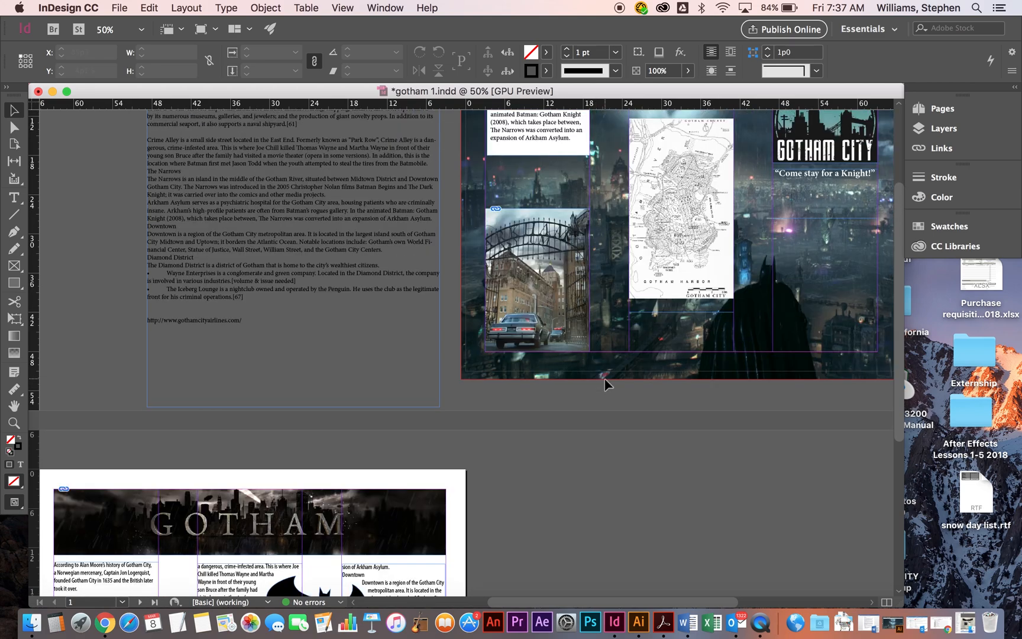
scroll(604, 384, up, 4)
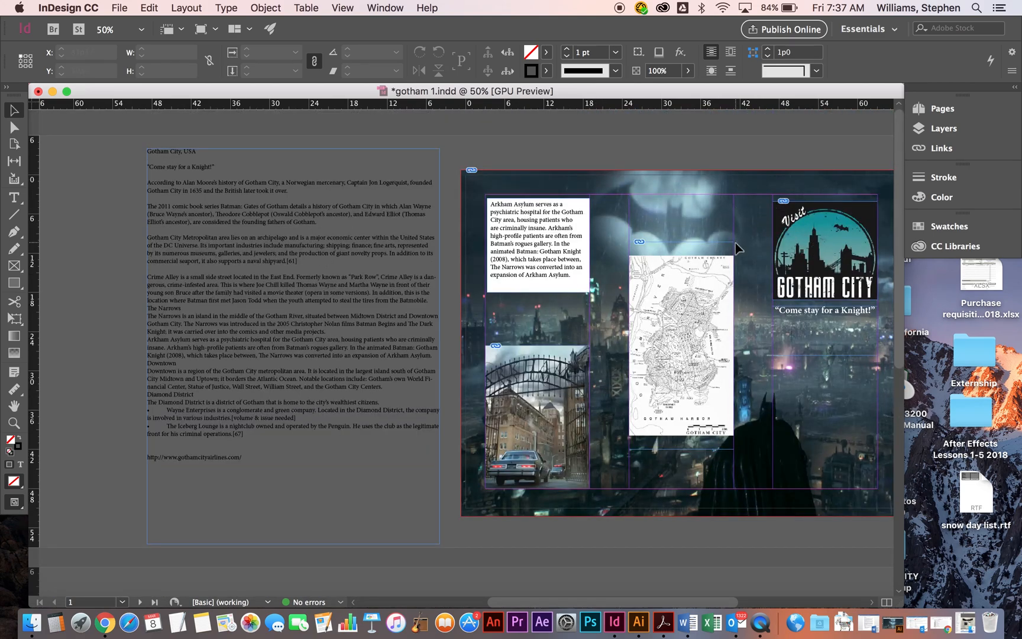
key(w)
key(w)
key(w)
key(w)
Narrow the text frame on the pasteboard beside page 1 to 43p3 wide, keeping its right edge fixed, and deselect it
click(202, 174)
drag(145, 347, 157, 349)
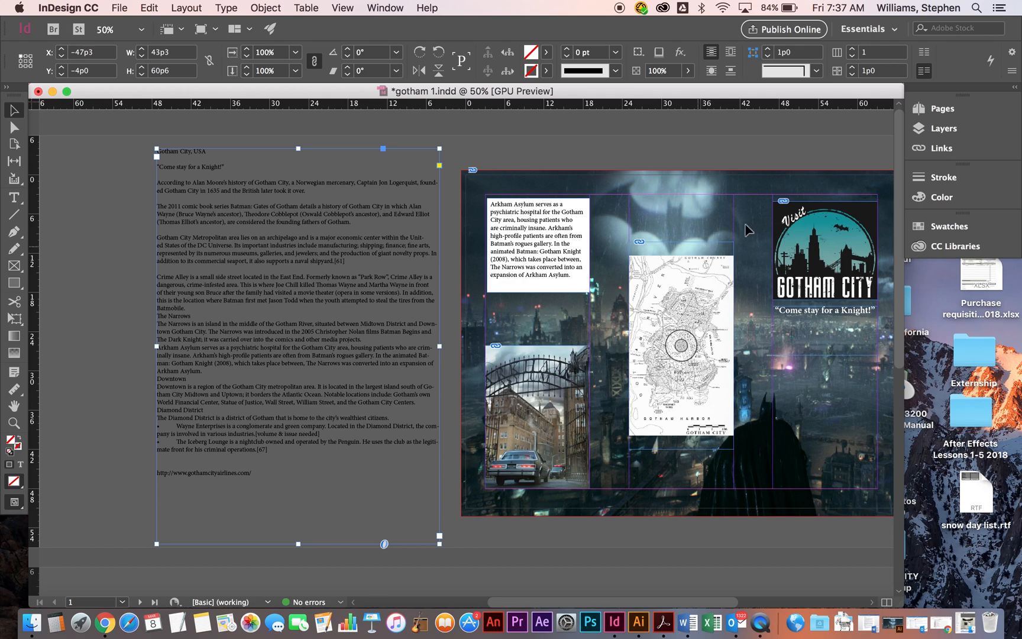
click(722, 141)
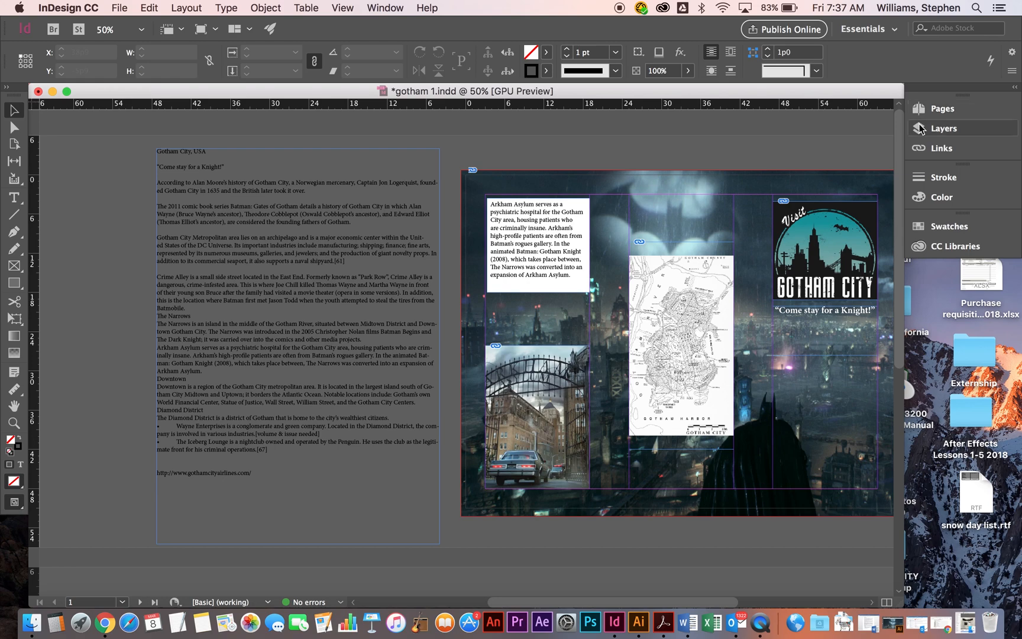
Check the document's linked image files and its overview of master and document pages
click(922, 130)
click(930, 149)
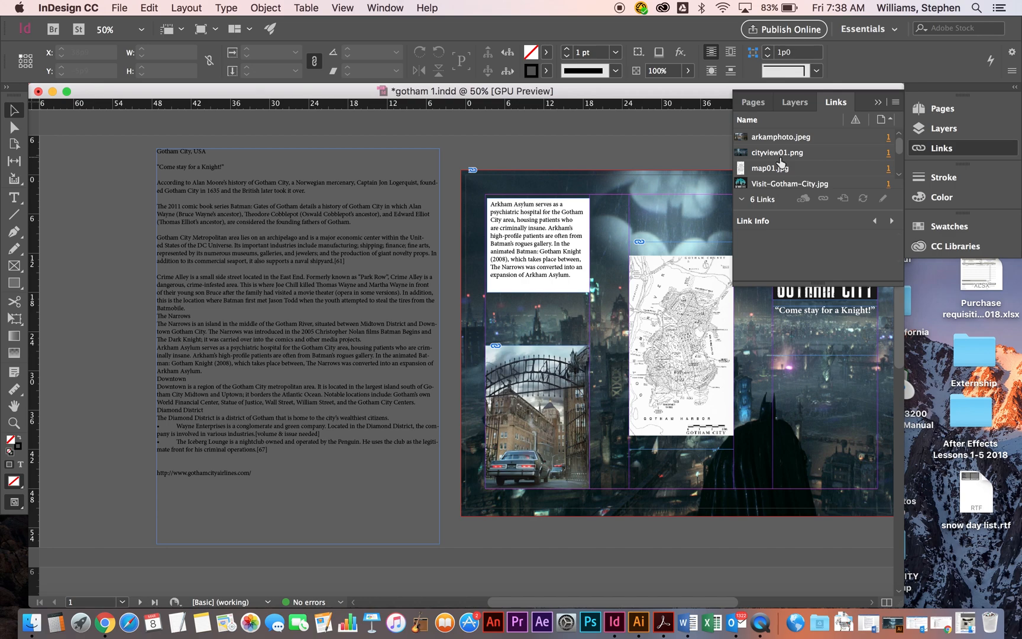
click(927, 112)
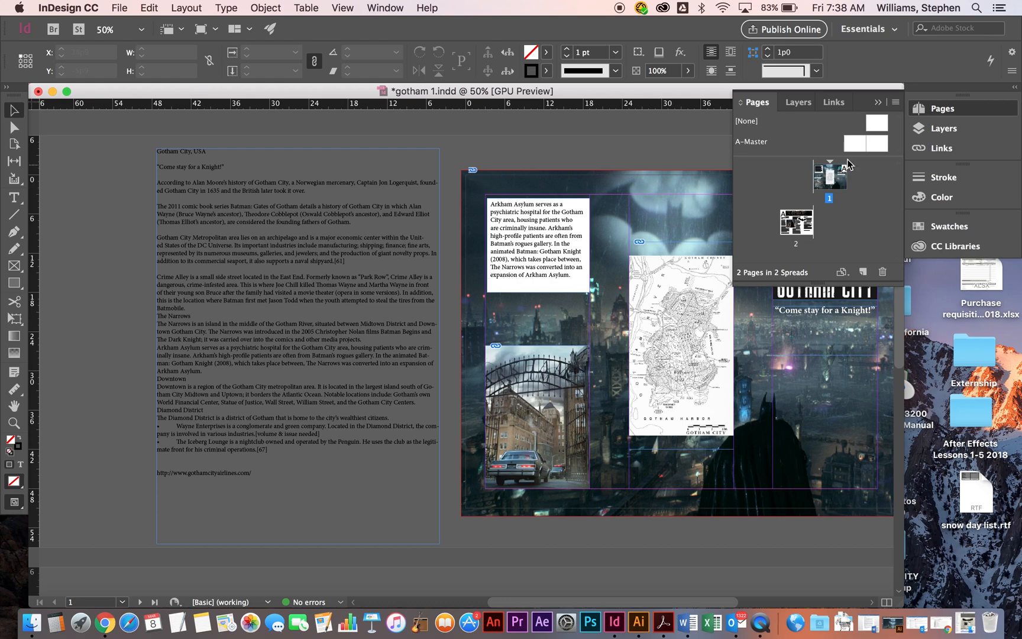
Look through both pages of the A-Master spread and document pages 1 and 2 in turn
click(859, 147)
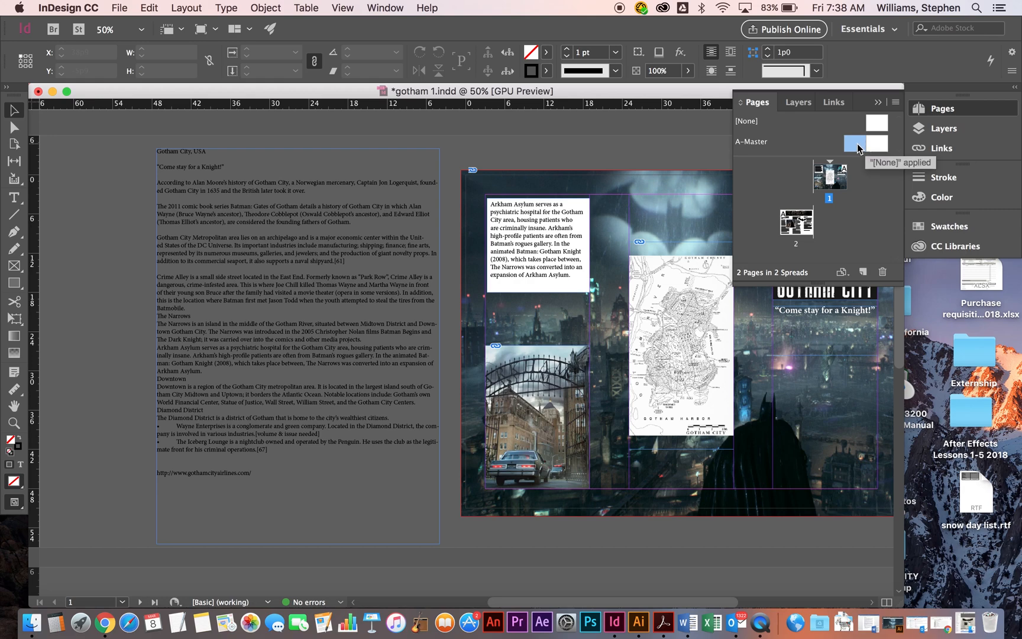
double_click(858, 148)
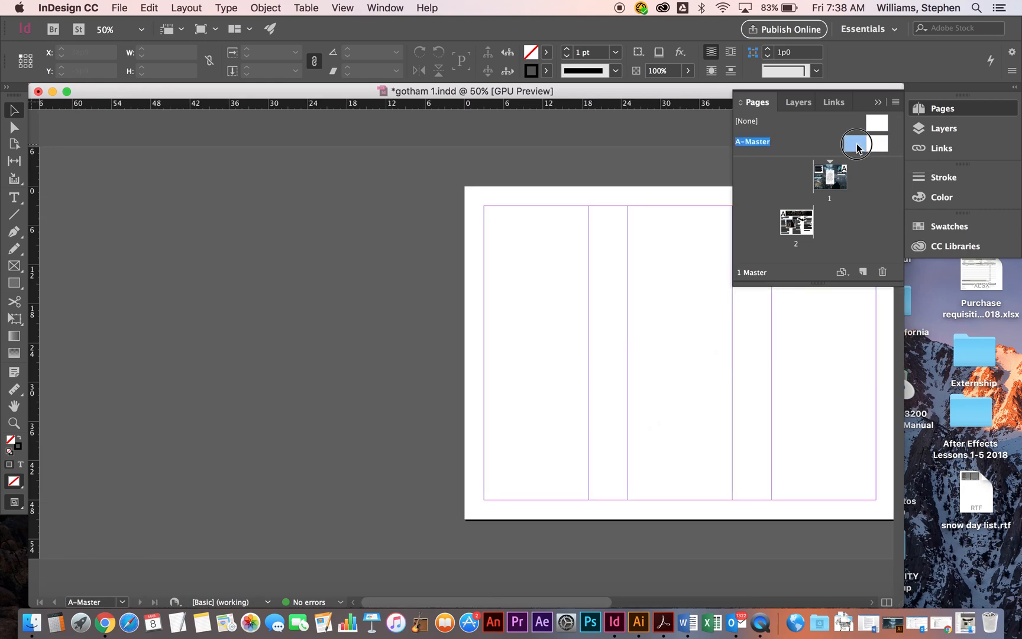
double_click(881, 146)
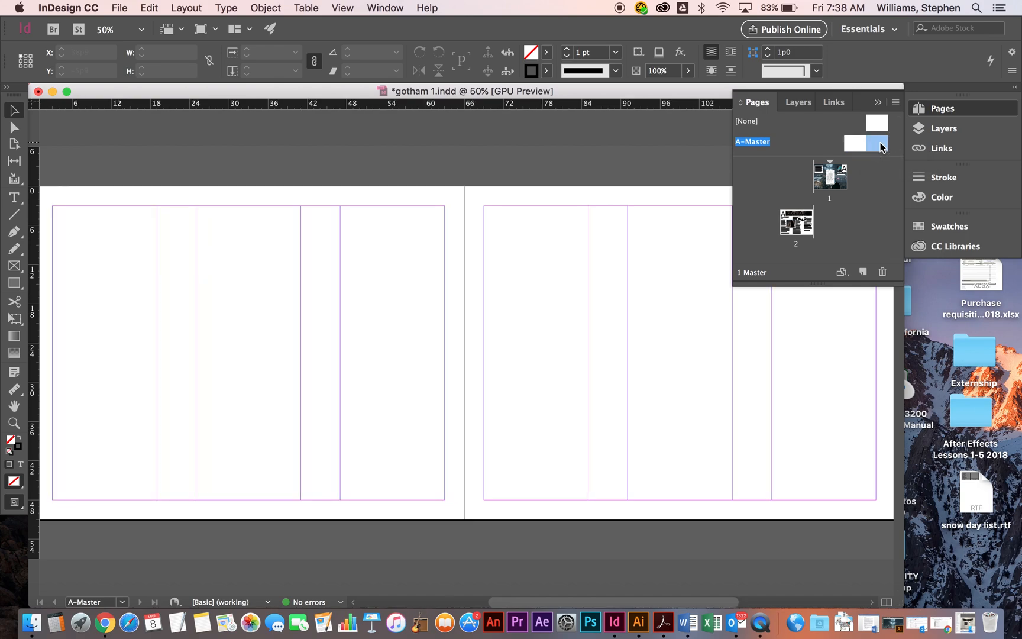
double_click(859, 148)
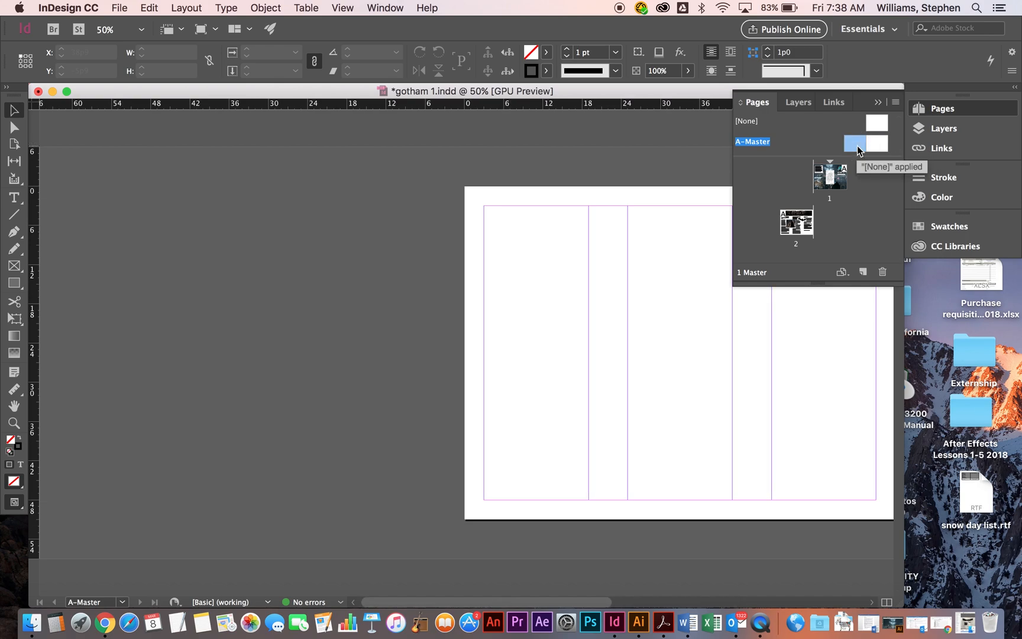
double_click(830, 179)
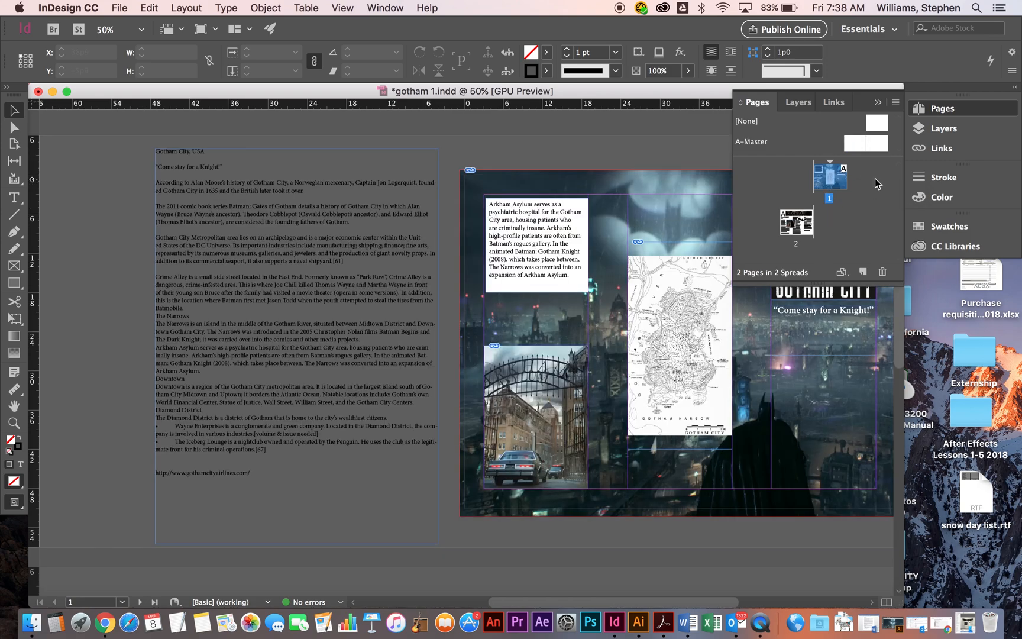
double_click(800, 224)
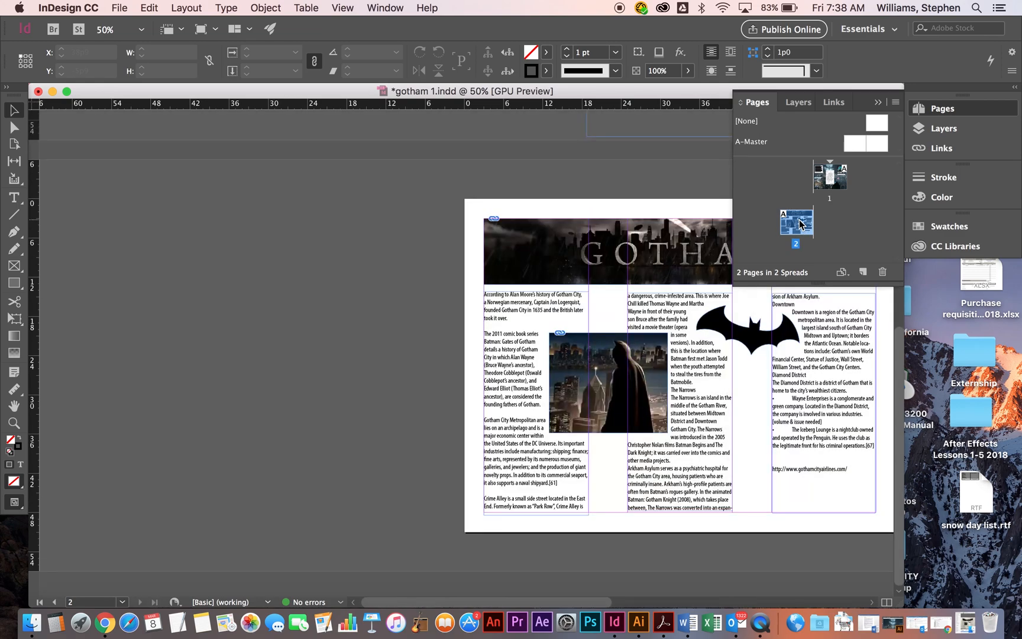
double_click(833, 185)
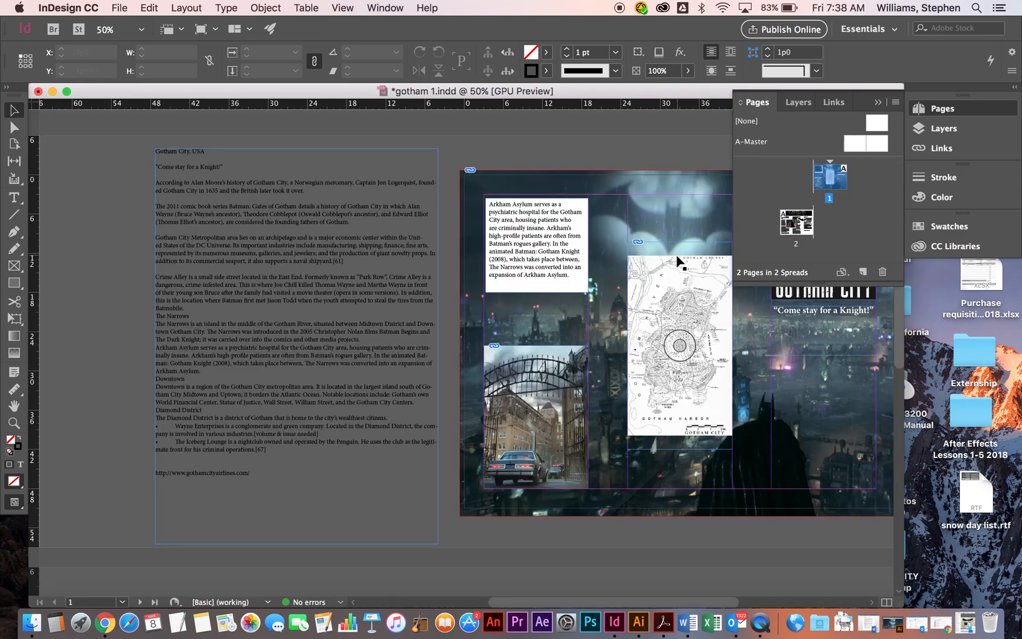
View both spreads together, select the objects on page 2 to inspect their frames, deselect them and make page 1 active
key(super+minus)
key(super+minus)
click(427, 410)
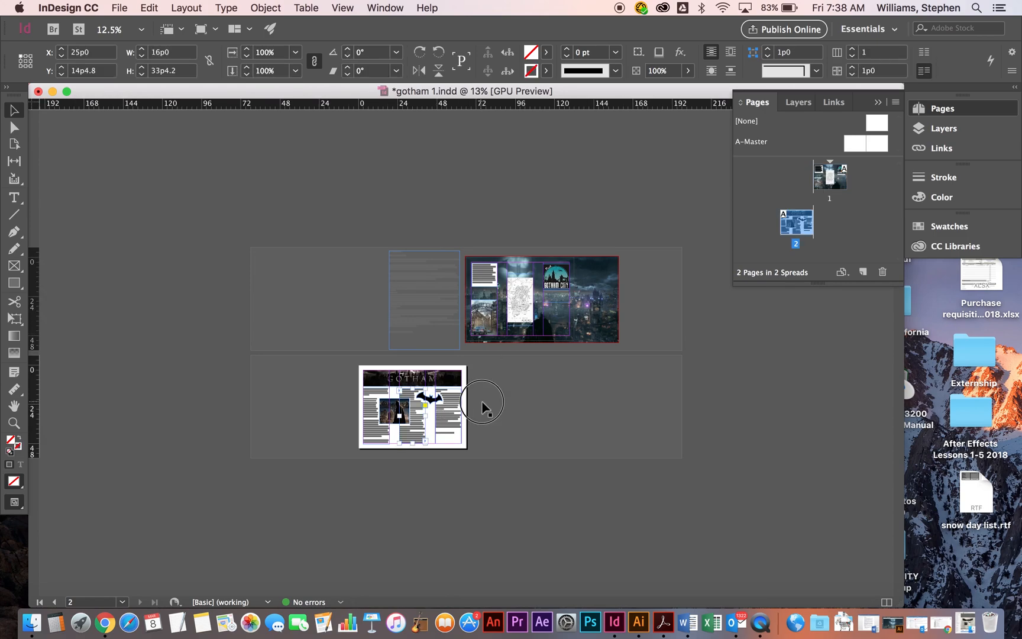
drag(308, 354, 655, 572)
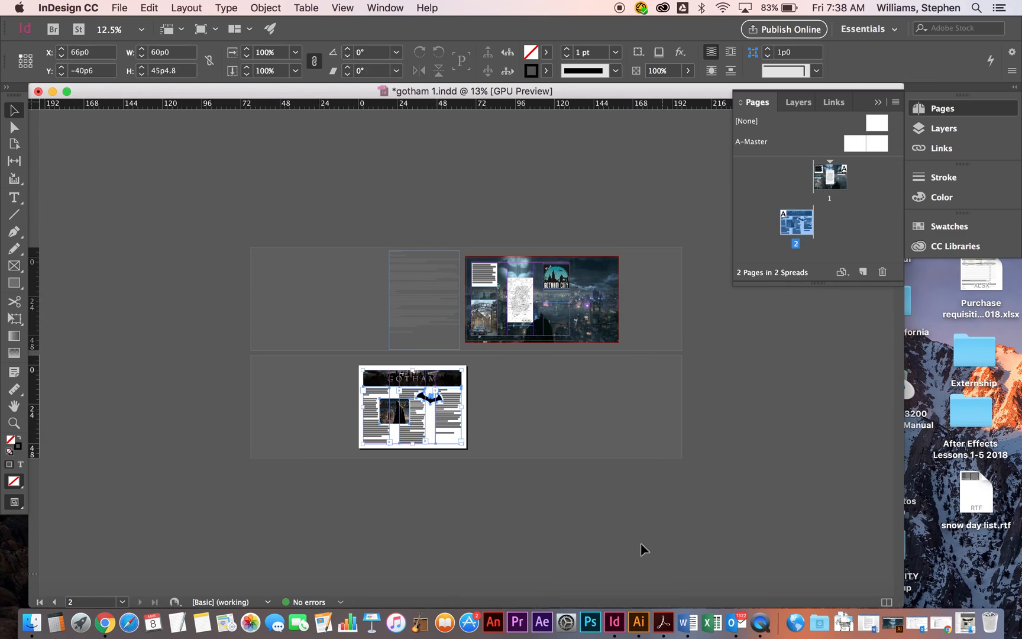
click(486, 413)
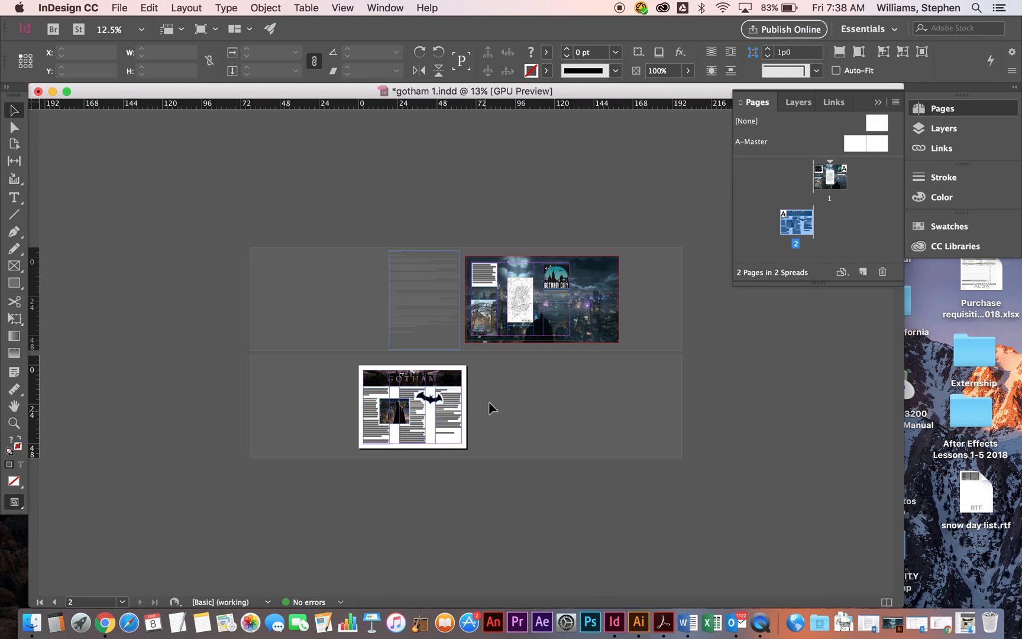
click(545, 307)
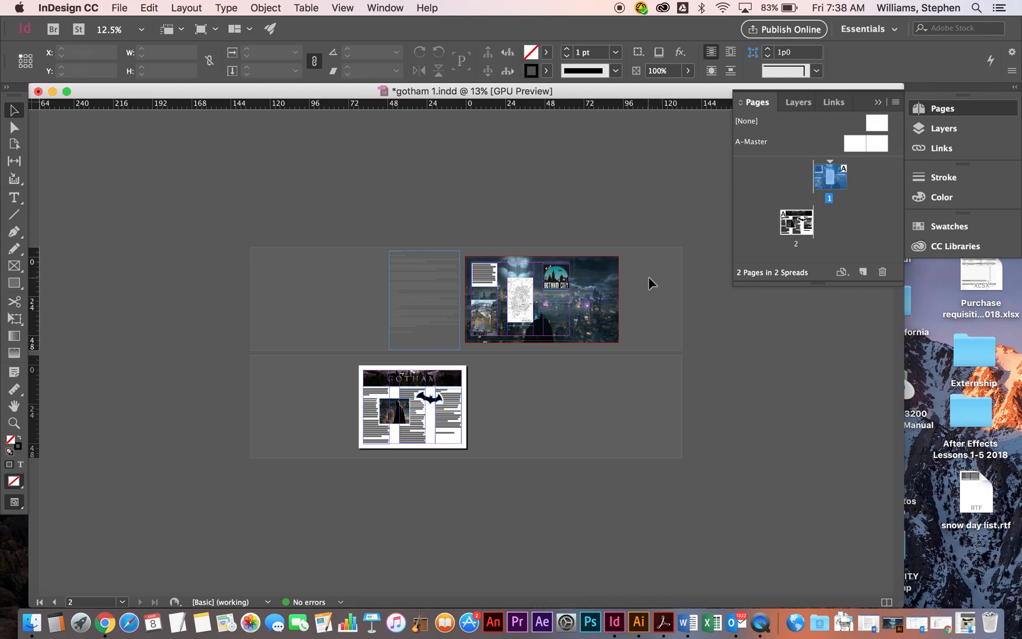
In the pasteboard text beside page 1, select the word "Batman", its line, and the whole paragraph starting "The 2011 comic book series"
key(super+0)
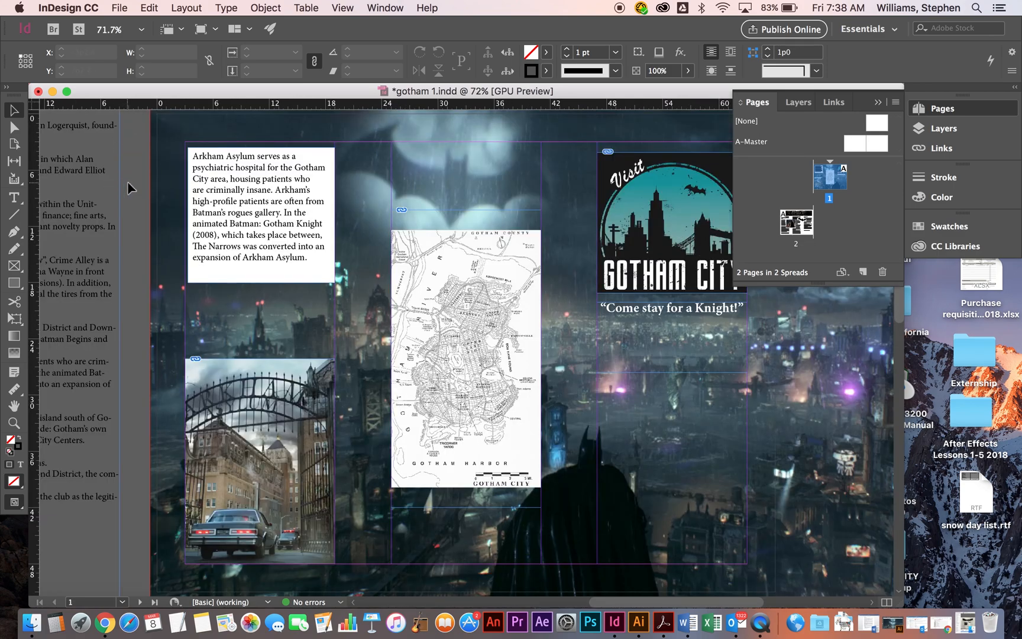
drag(172, 188, 642, 191)
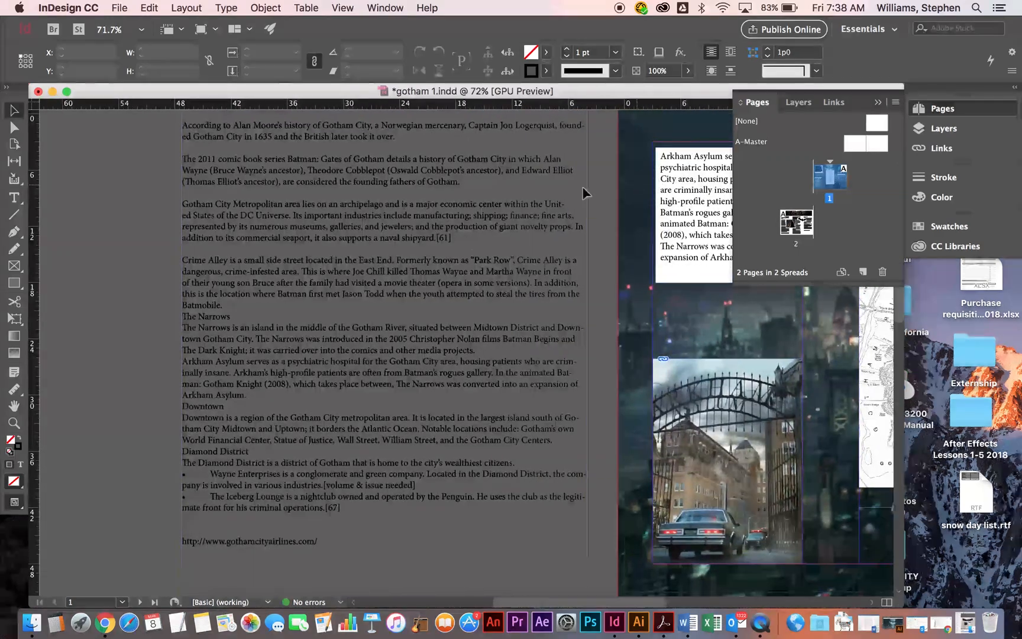
click(14, 197)
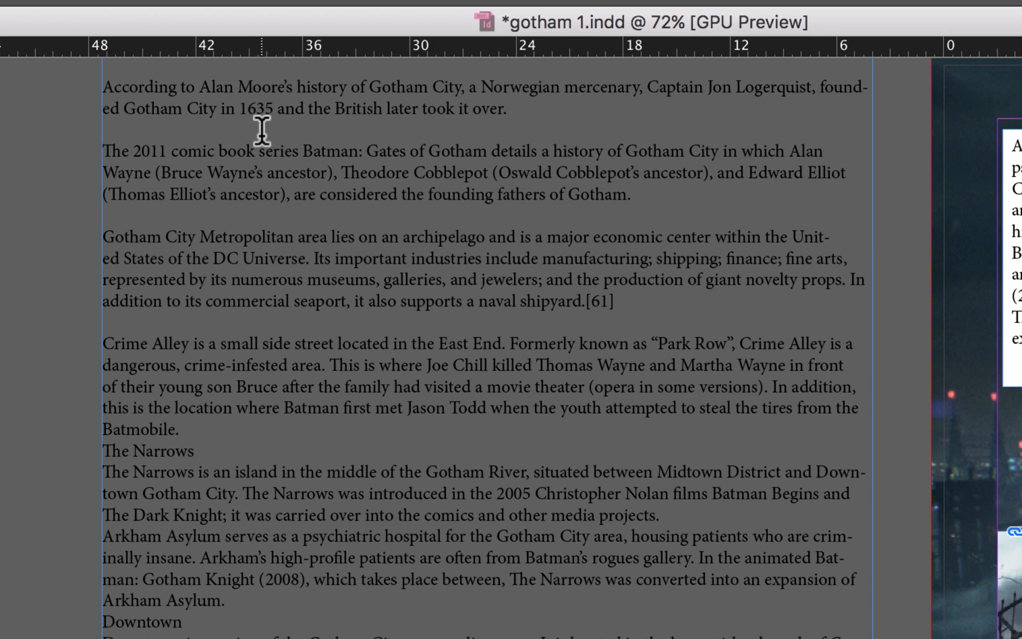
double_click(332, 152)
click(349, 121)
double_click(328, 152)
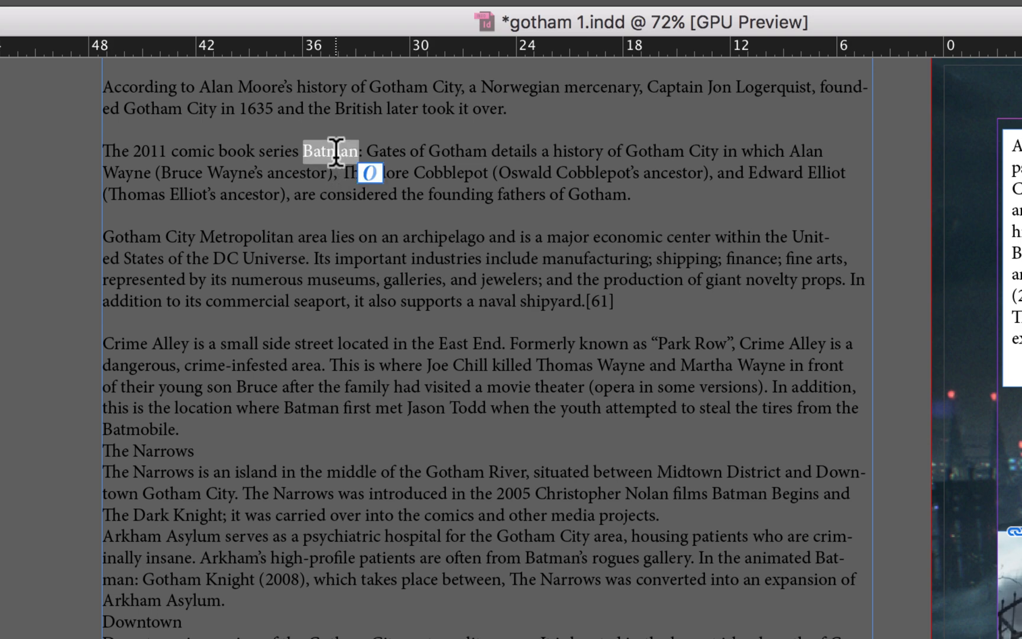
triple_click(336, 152)
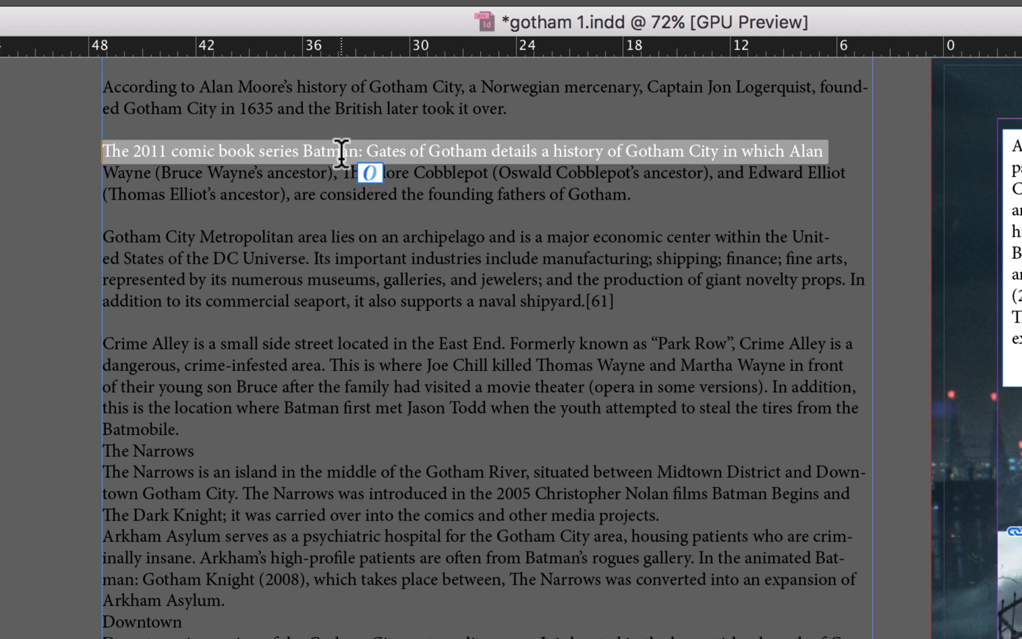
click(341, 153)
double_click(341, 152)
click(341, 152)
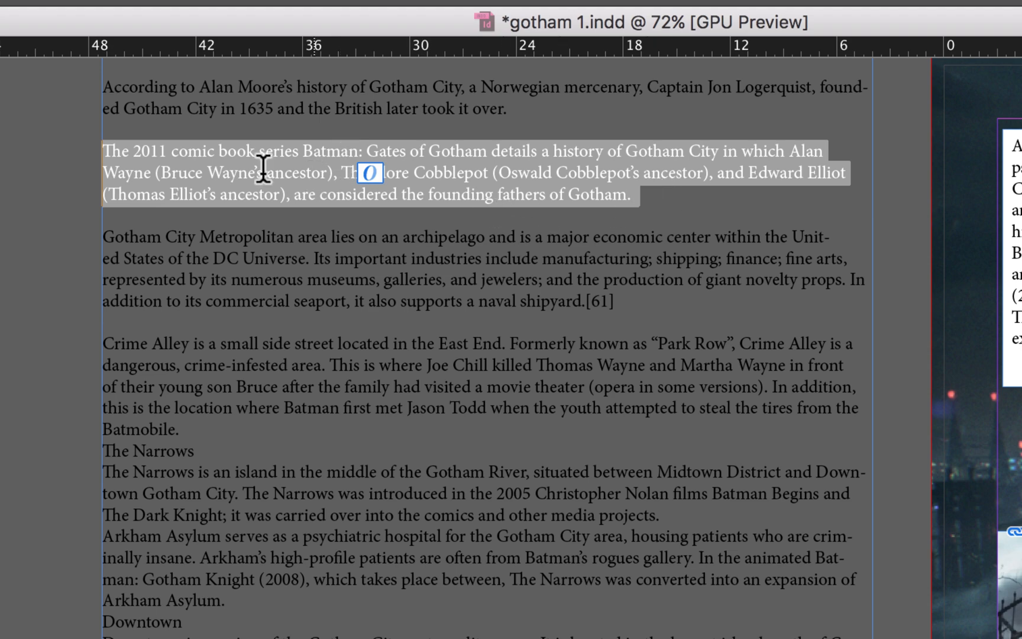
Select the whole paragraph starting "Gotham City Metropolitan area" in the pasteboard text, and clear the selection
click(158, 170)
drag(271, 187, 465, 367)
click(392, 278)
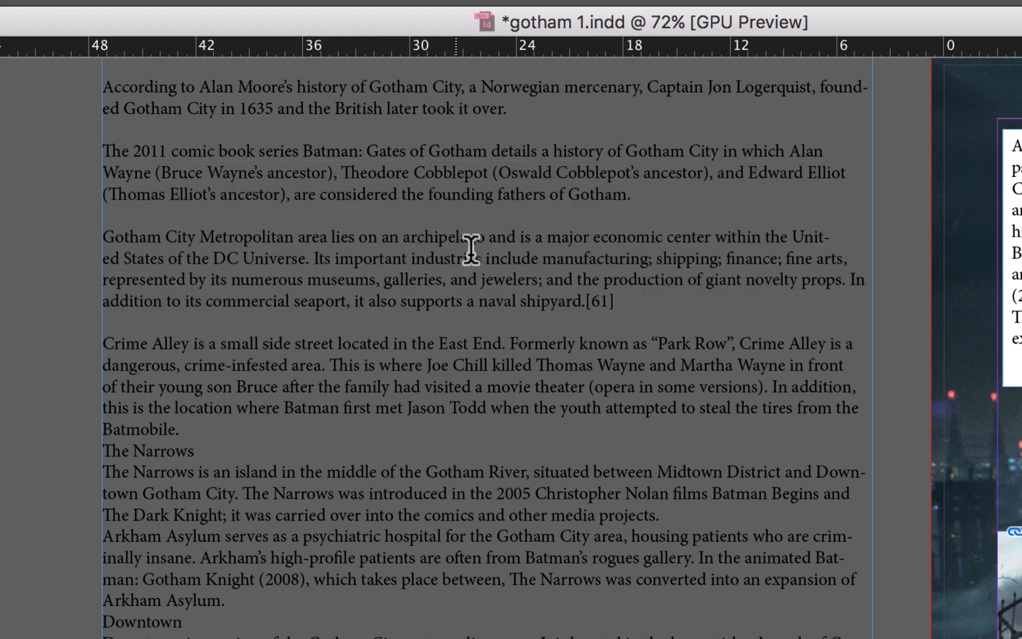
double_click(418, 260)
double_click(419, 260)
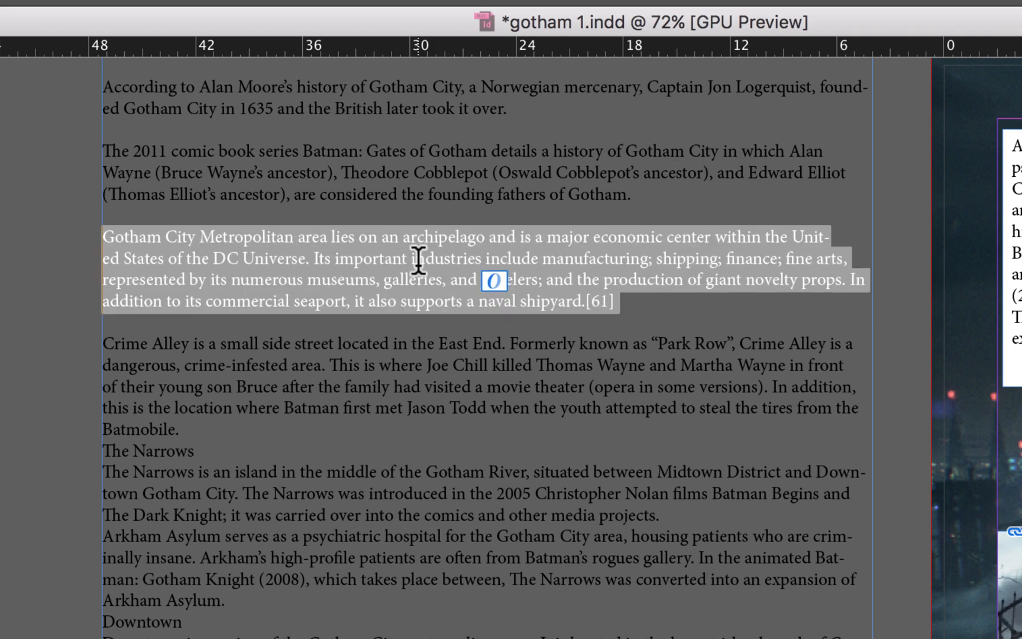
click(435, 258)
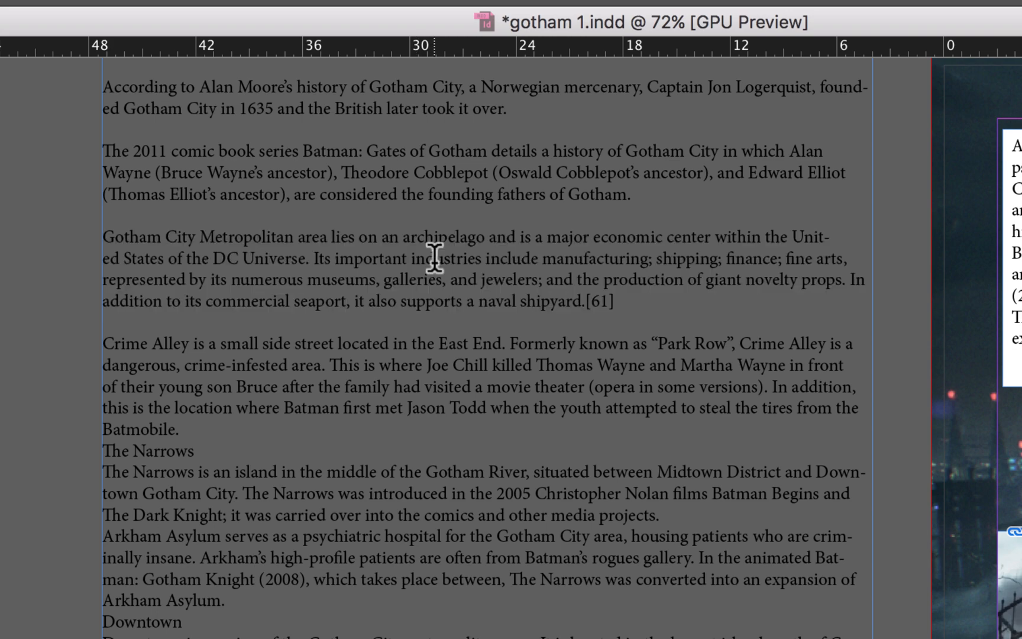
Start a new print document from the Letter preset, with landscape orientation and units in inches
key(super+minus)
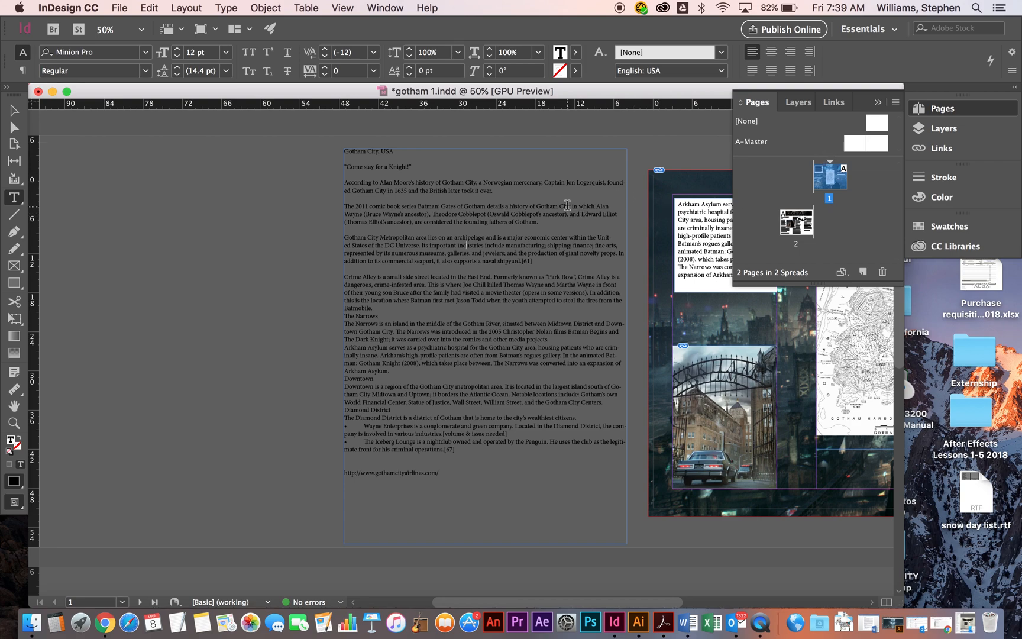
key(super+n)
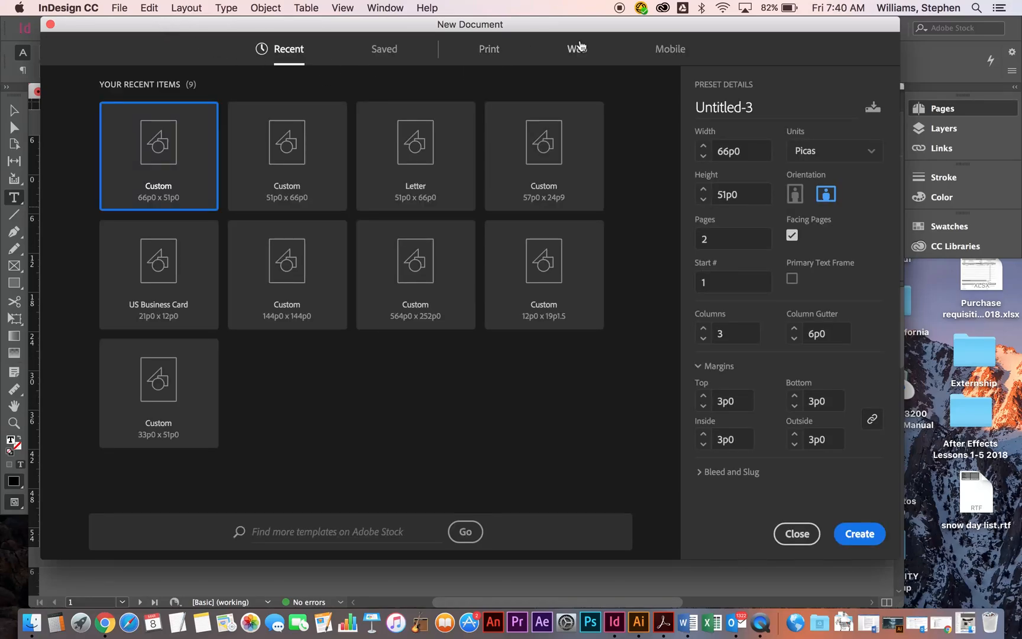
click(483, 54)
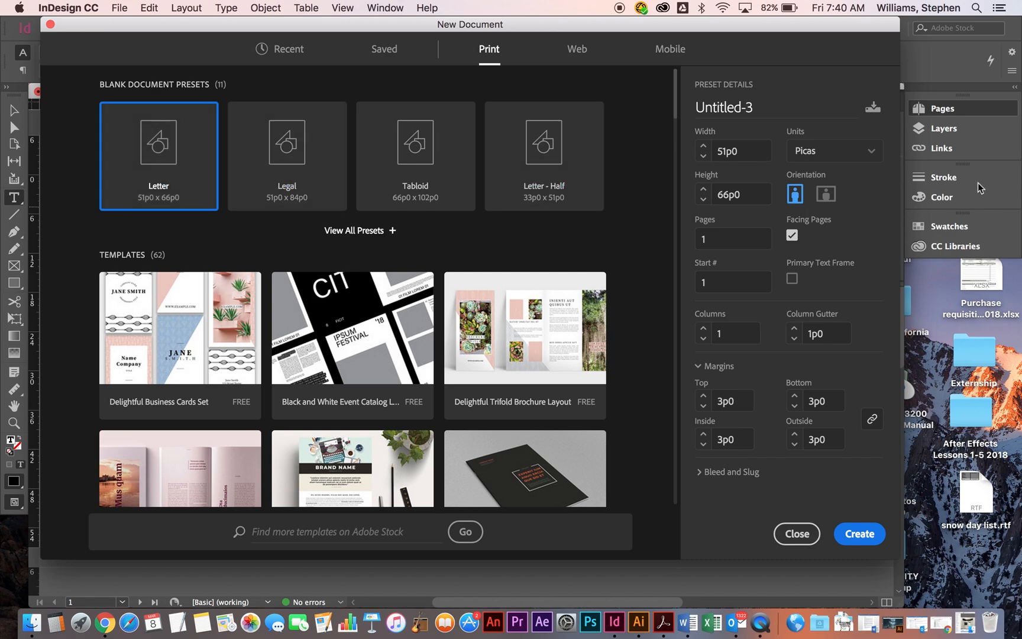
click(830, 198)
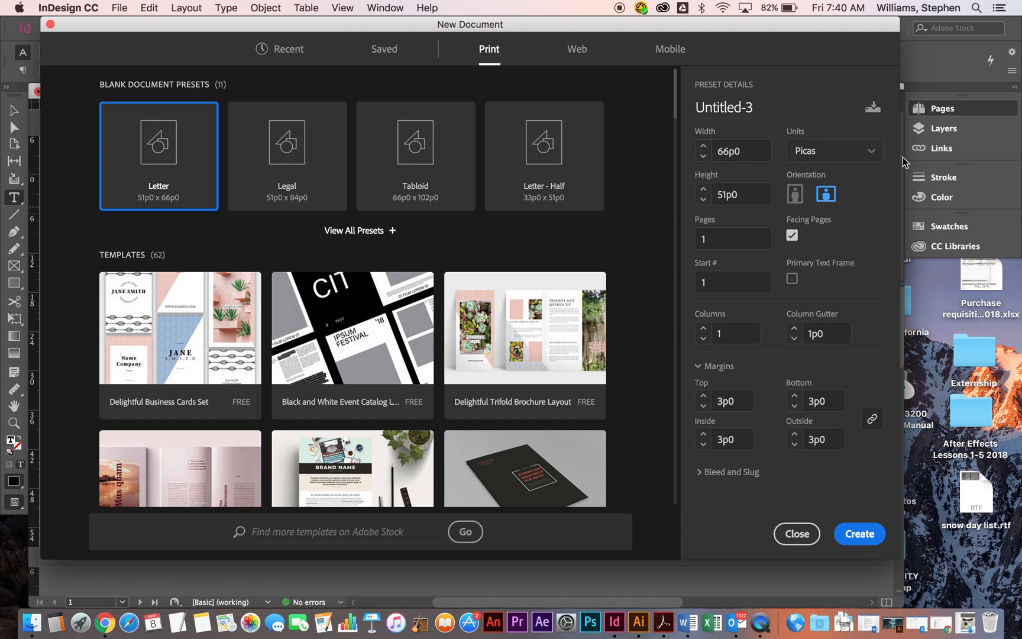
click(872, 152)
click(835, 224)
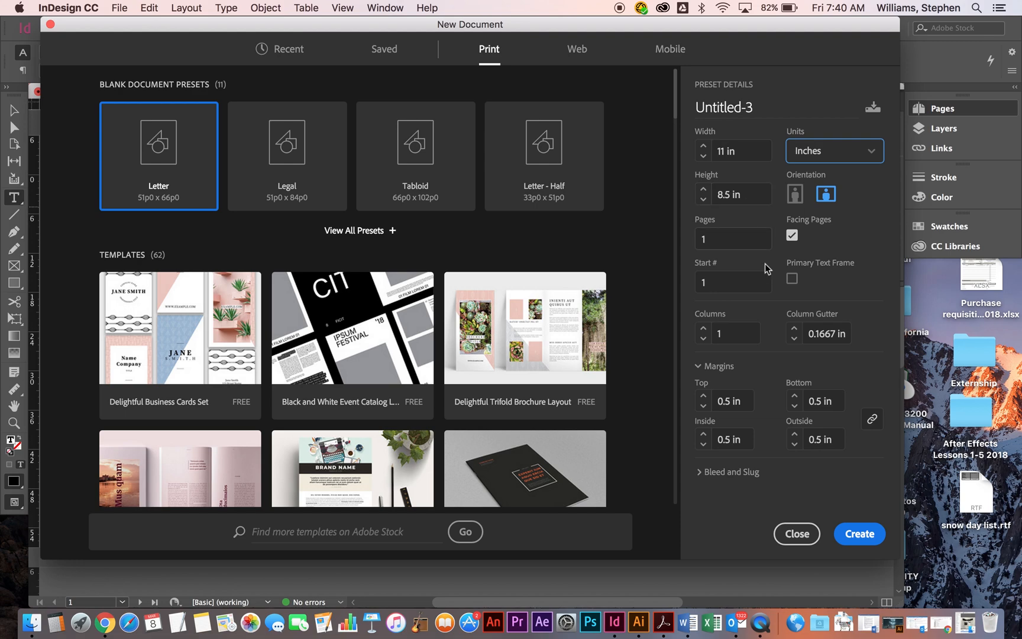
Set the new document to 2 pages with 3 columns and a column gutter of 1 in
click(725, 239)
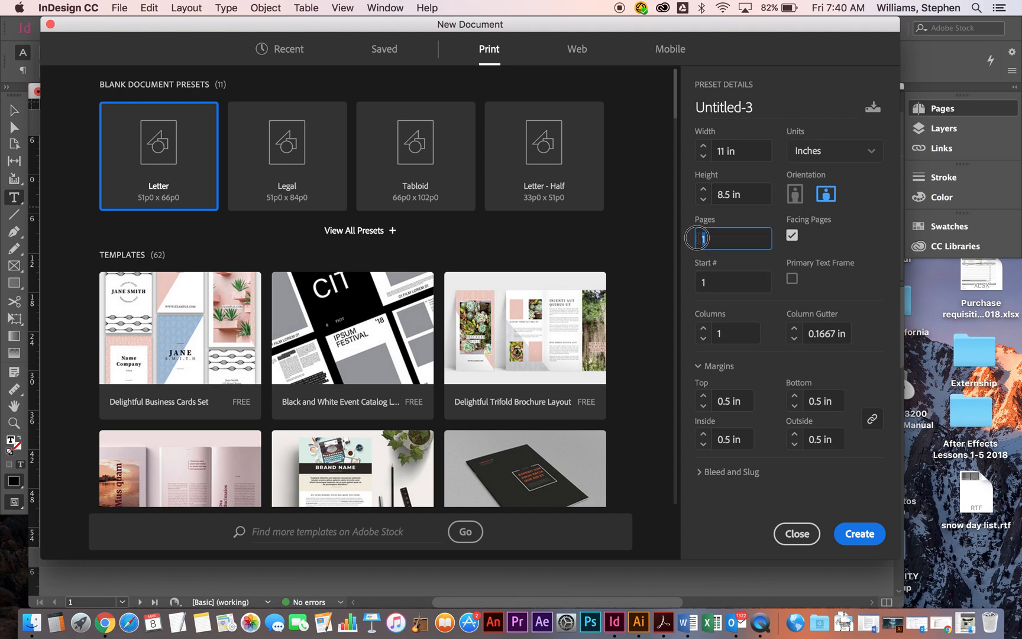
text(2)
click(735, 285)
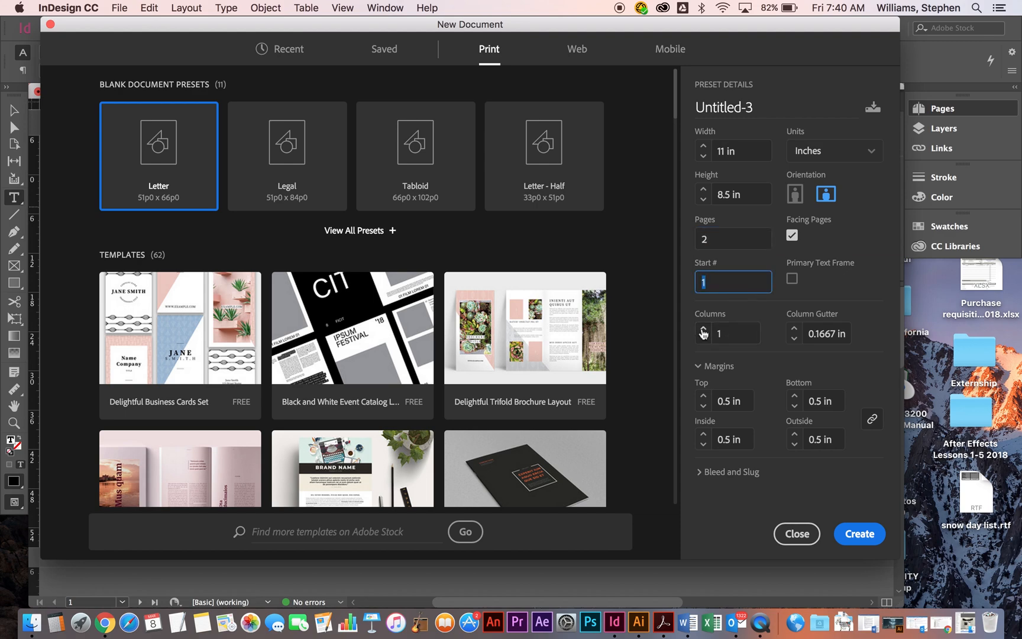
click(702, 329)
click(703, 329)
click(721, 338)
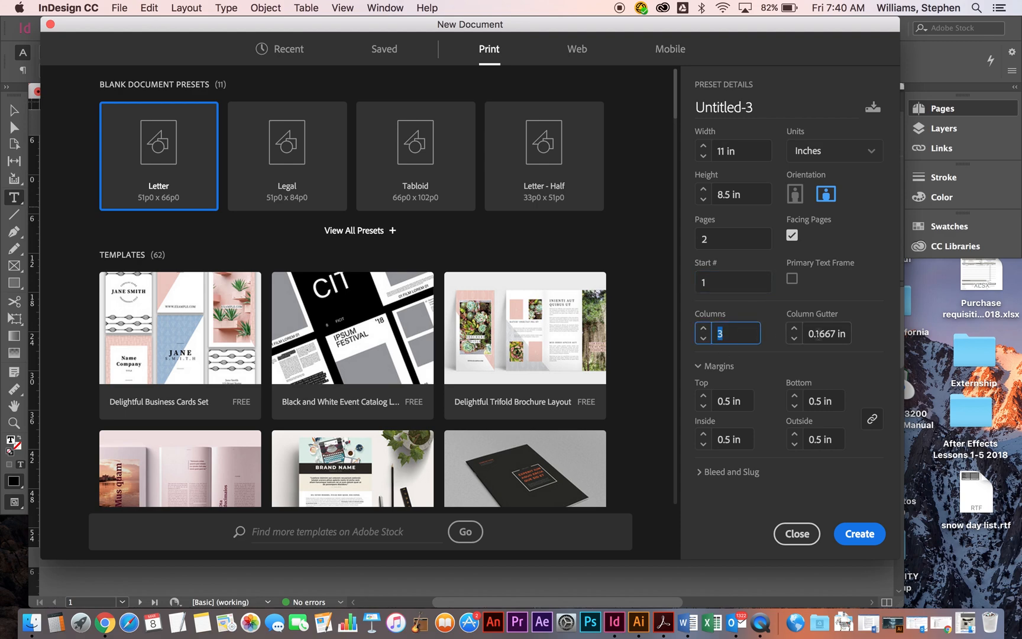
click(816, 334)
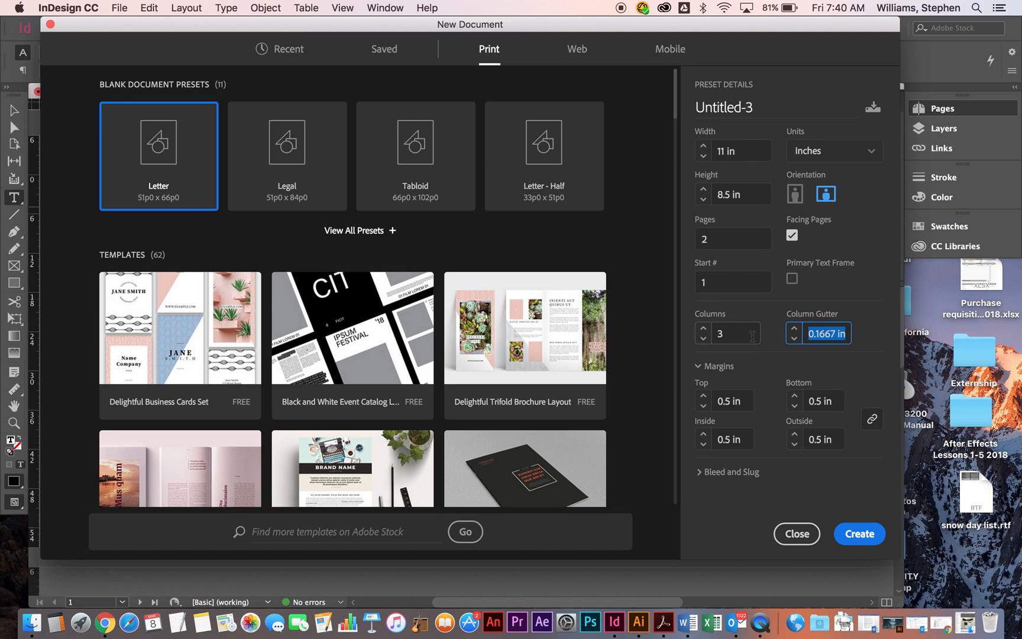
text(1 in)
key(Tab)
Switch the units to picas, keep the column gutter at 6p0 and create the document
click(842, 152)
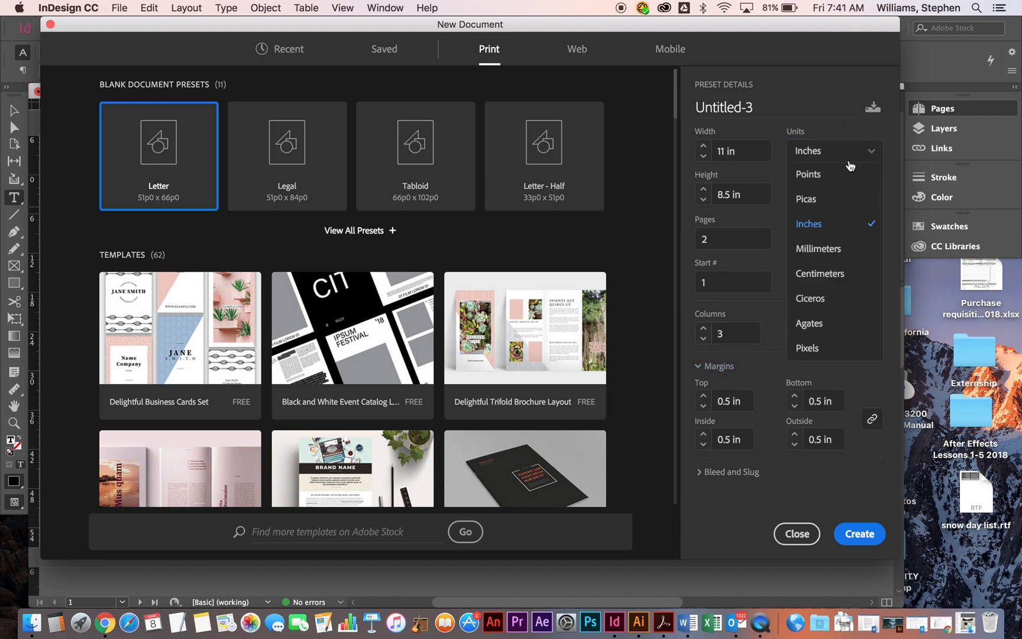
click(822, 199)
click(837, 331)
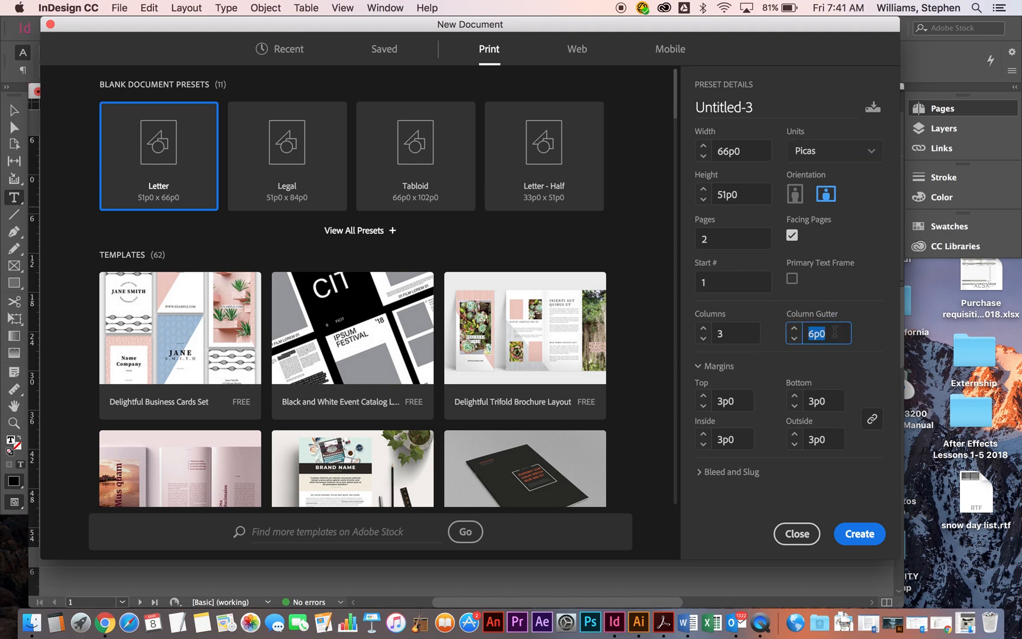
text(1)
key(Tab)
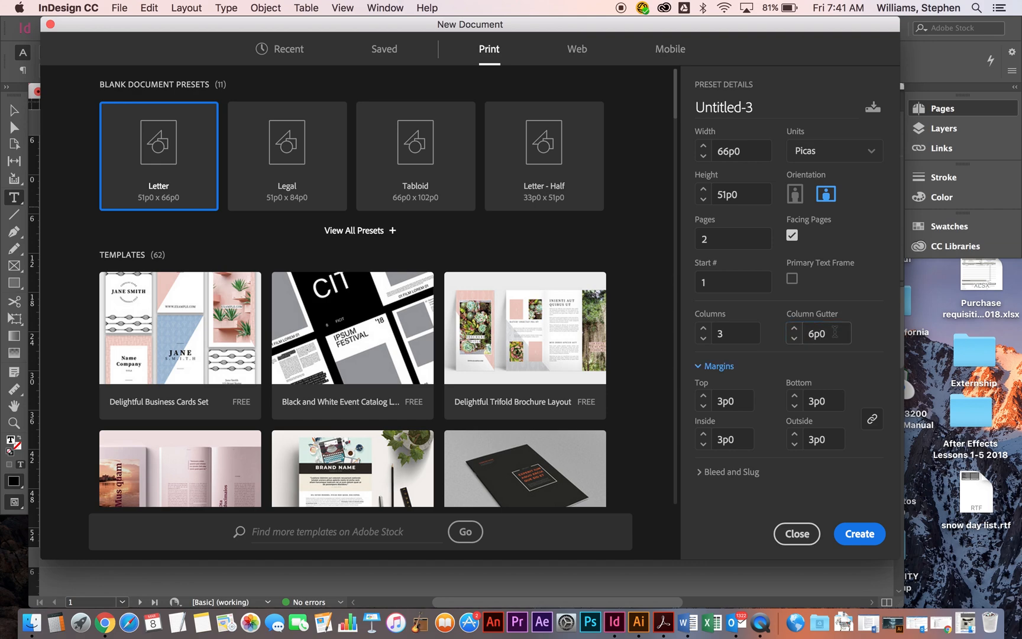
click(859, 533)
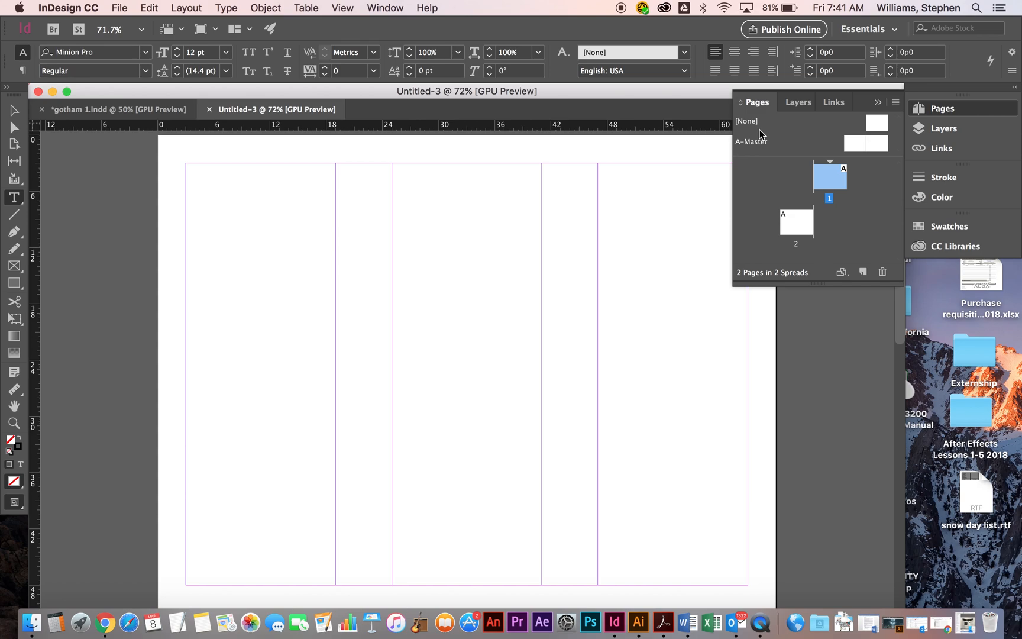
Draw a rectangular placeholder frame 16p0 wide and about 19p10 high at the top of page 1's third column
click(14, 269)
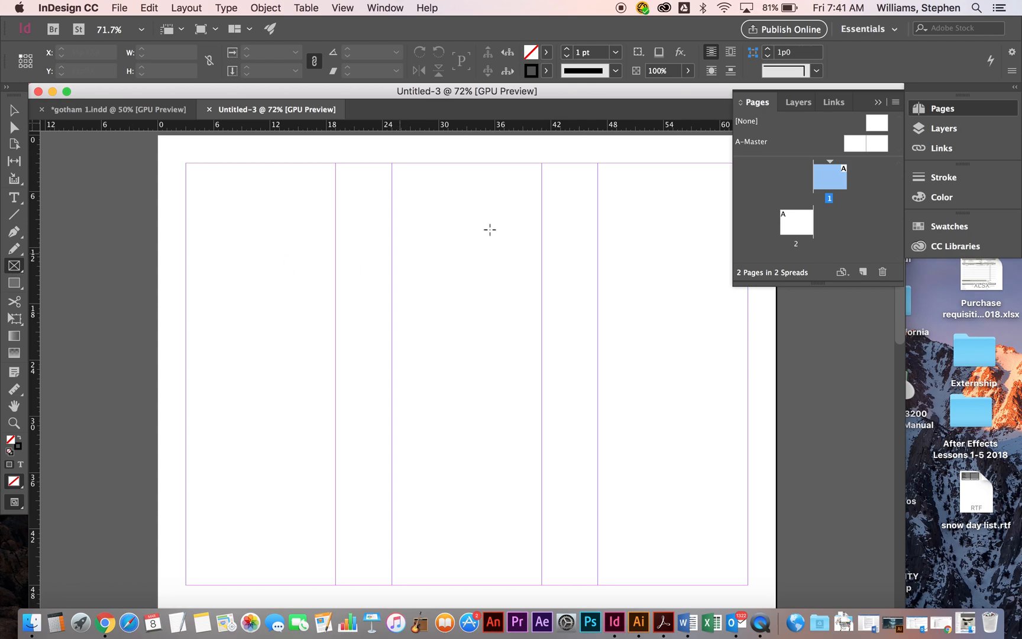
drag(597, 163, 747, 348)
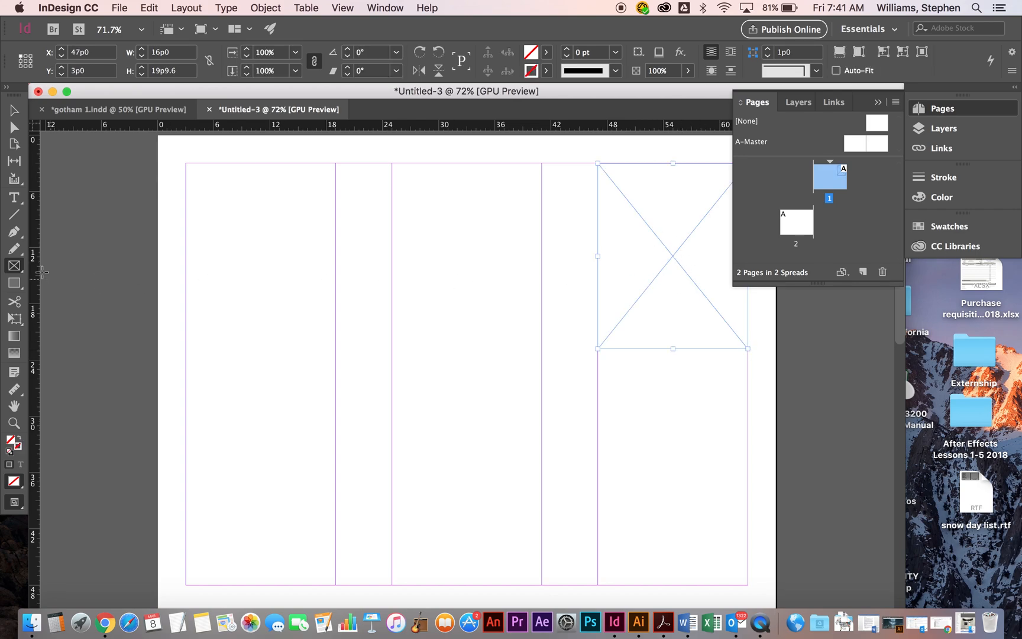
Draw rectangular placeholder frames about 16p0 by 28p8 mid-height in page 1's second column and about 16p0 by 22p0 low in the first column
drag(392, 243, 542, 512)
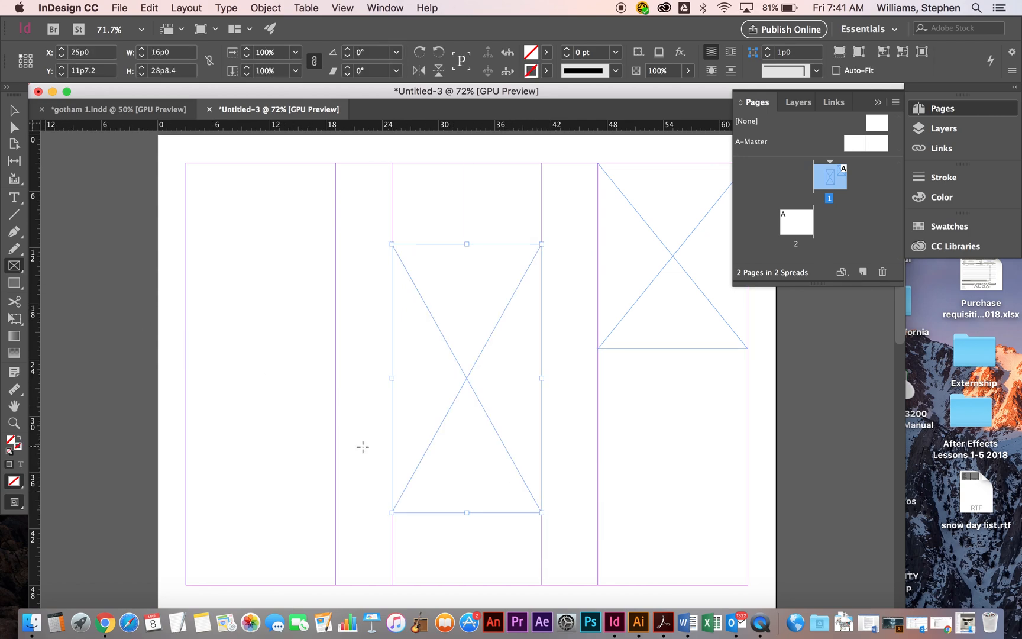
drag(185, 375, 335, 581)
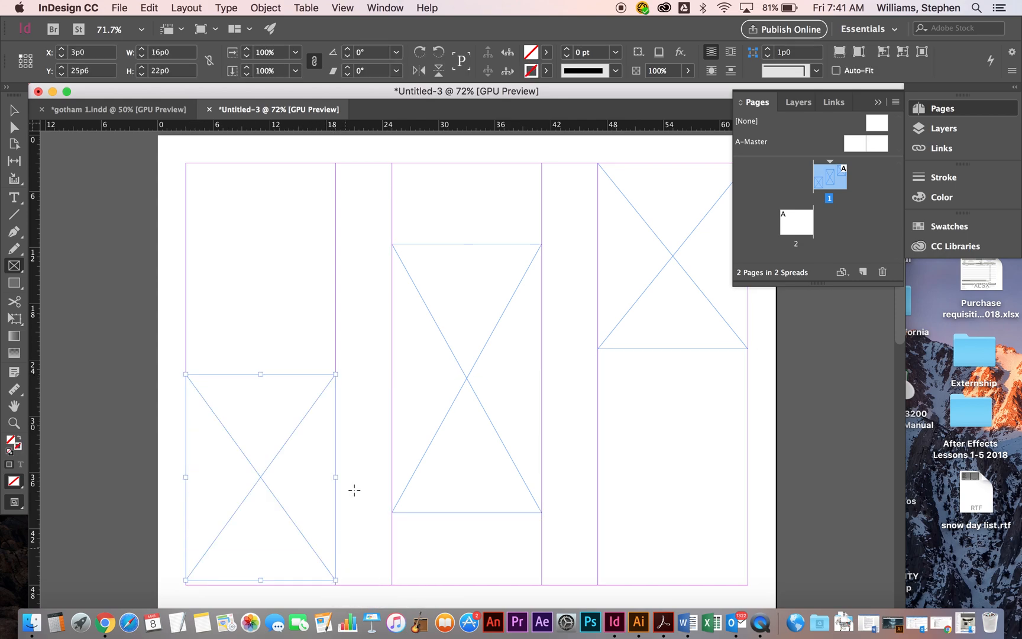
Place Visit-Gotham-City.jpg from the trifold project's Gotham City folder into the third-column frame and collapse the Pages panel
click(14, 110)
click(615, 219)
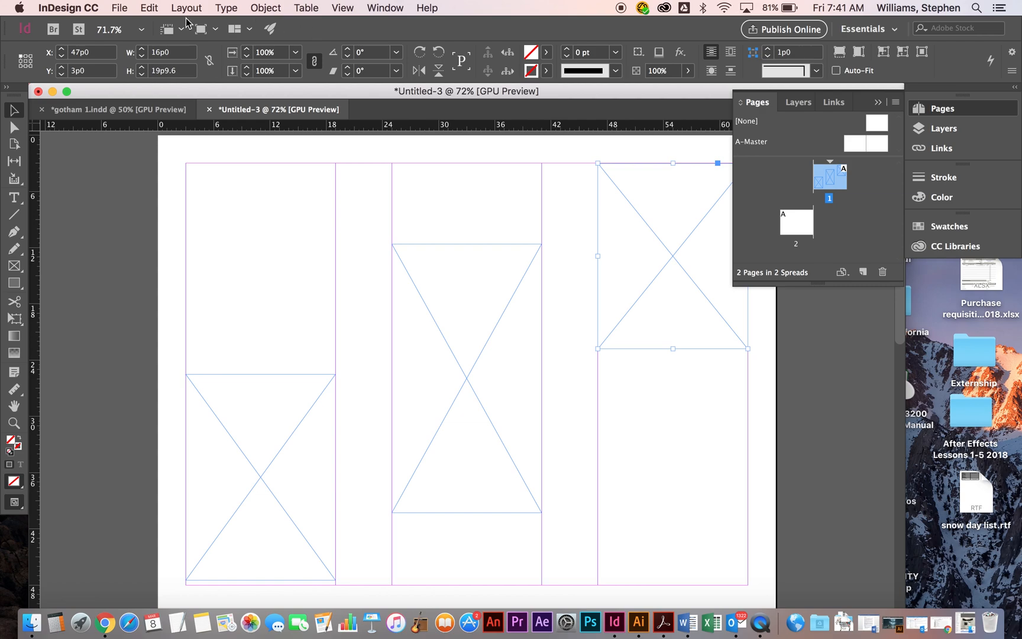
click(125, 10)
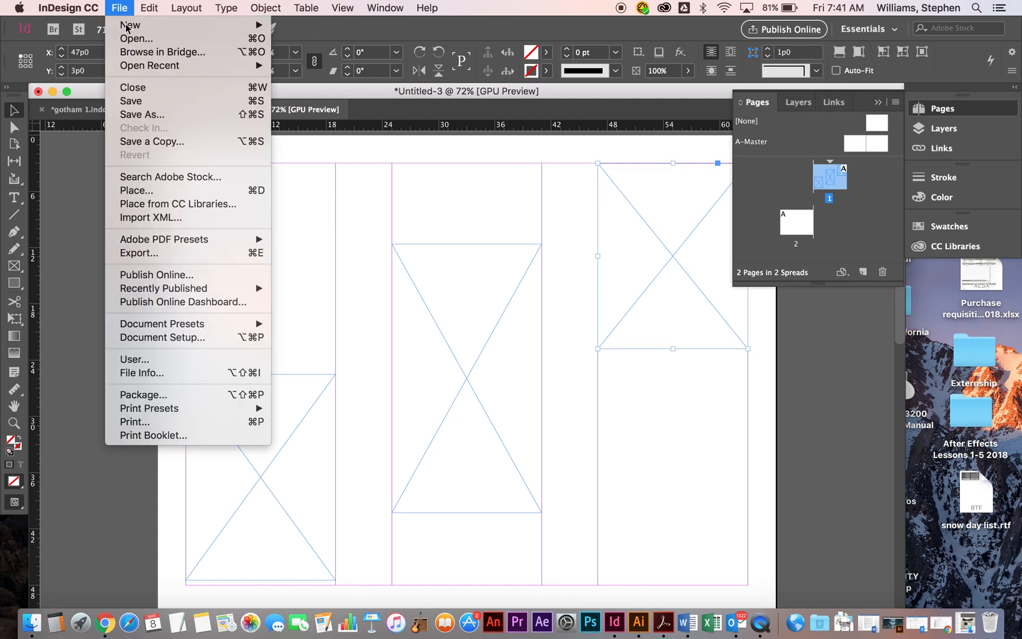
click(254, 190)
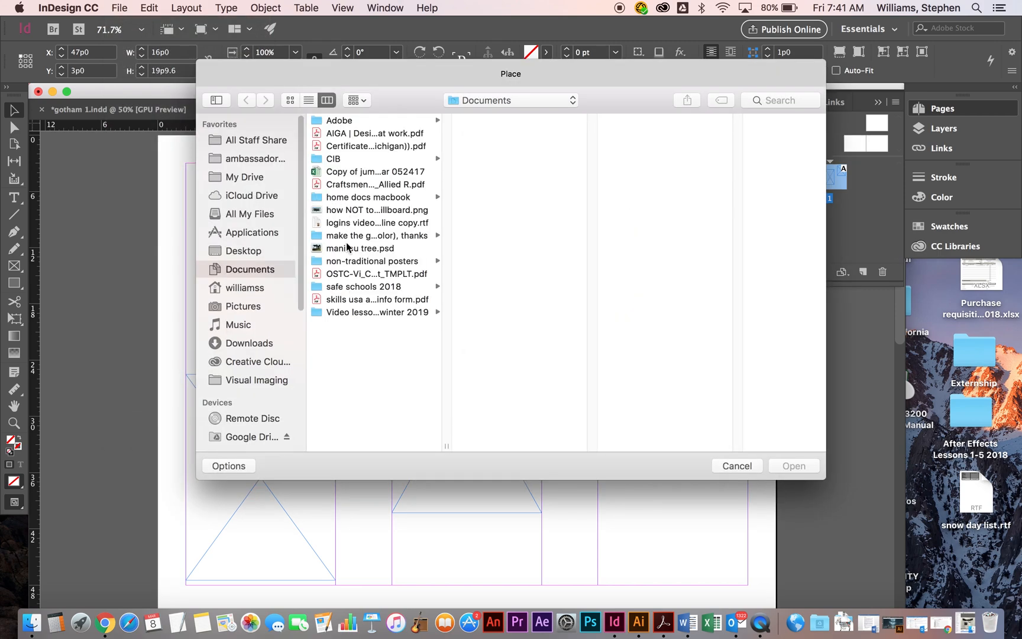
click(239, 251)
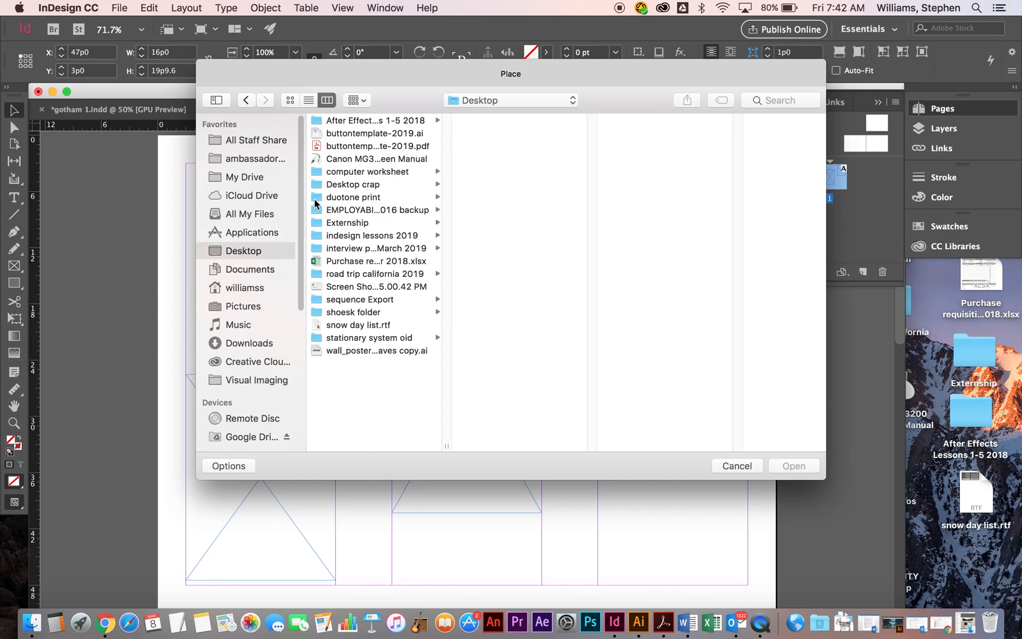
click(318, 237)
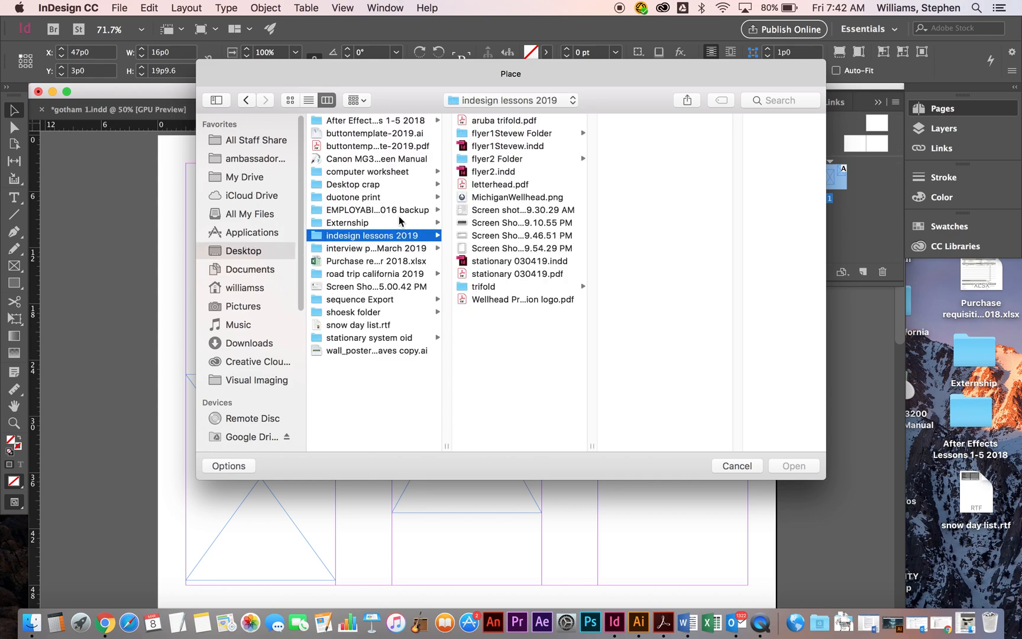
click(464, 286)
click(613, 208)
click(728, 134)
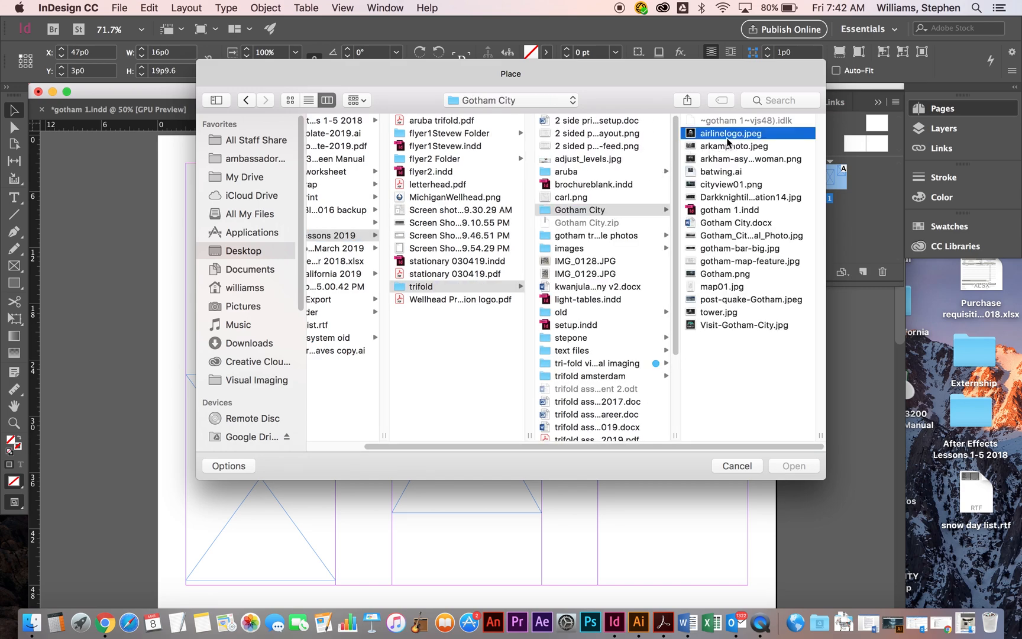
drag(599, 73, 491, 65)
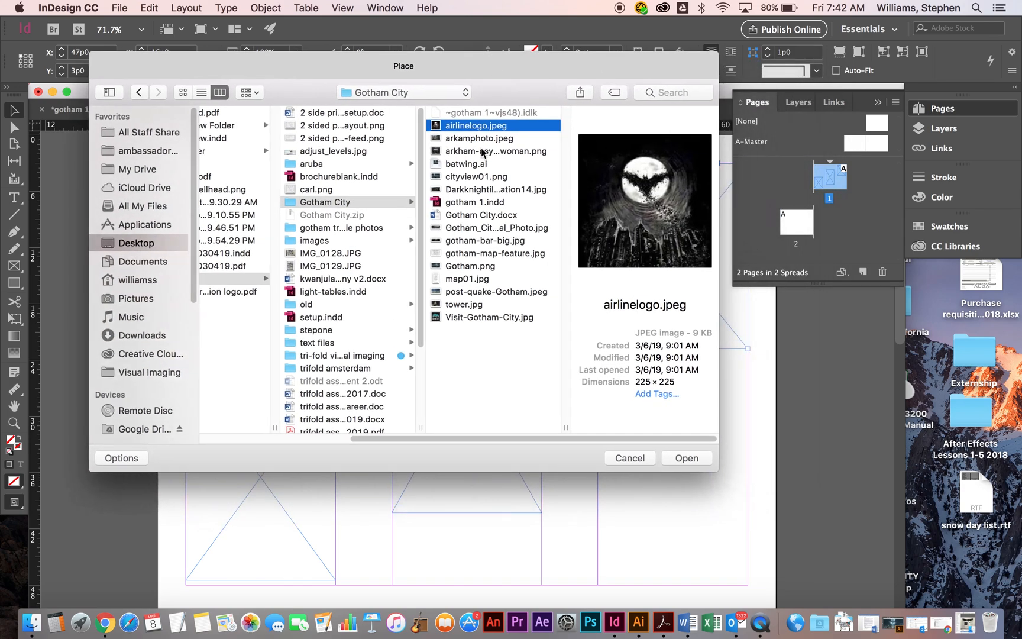
click(476, 318)
double_click(460, 319)
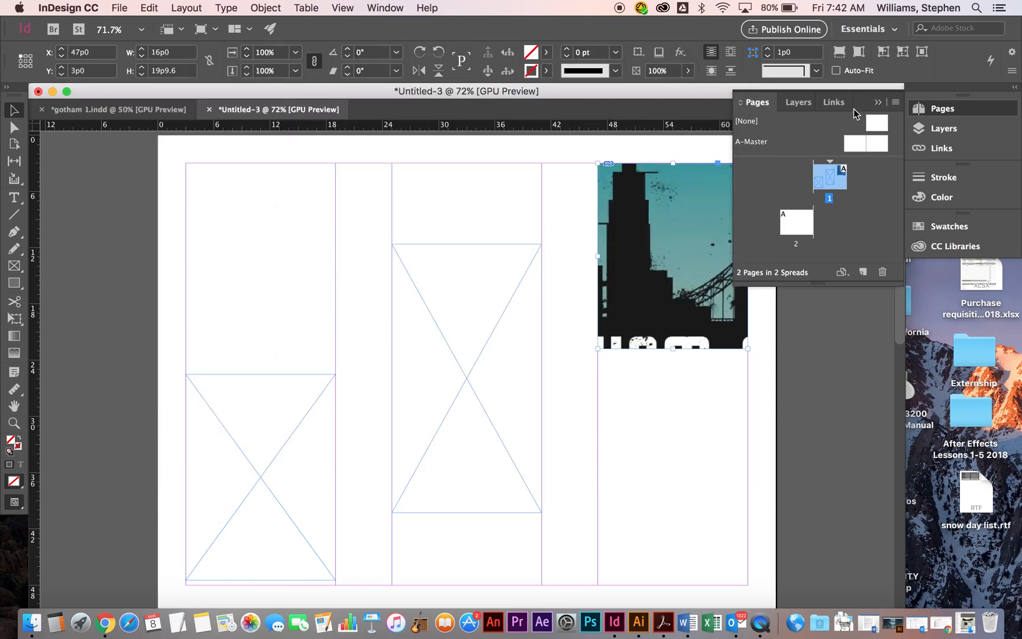
click(878, 103)
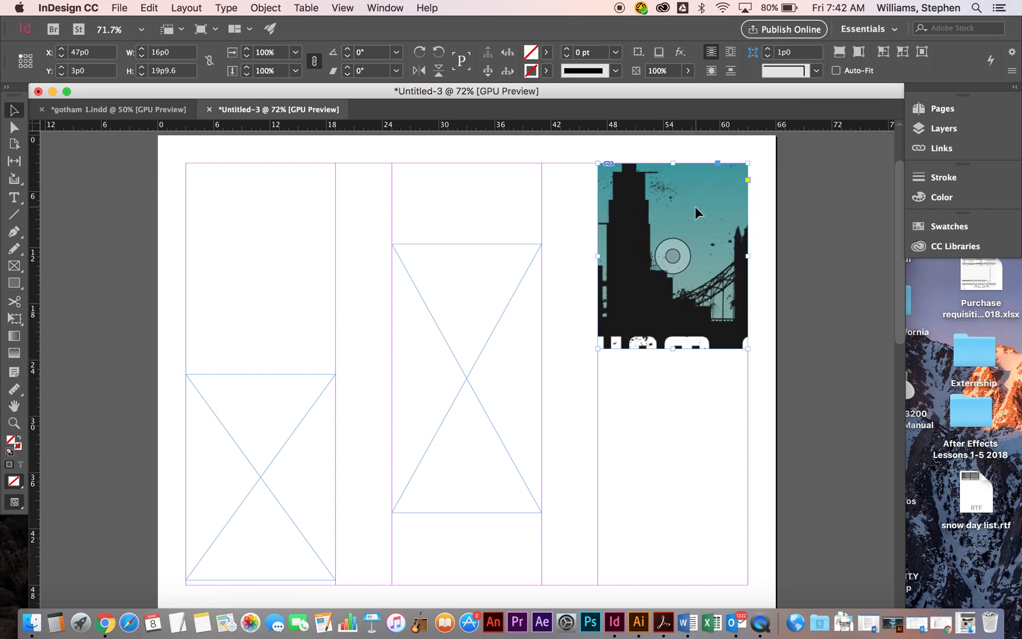
Try scaling the placed image down to about 40p6 by 41p1 inside its frame, and undo the scaling
click(672, 256)
key(super+minus)
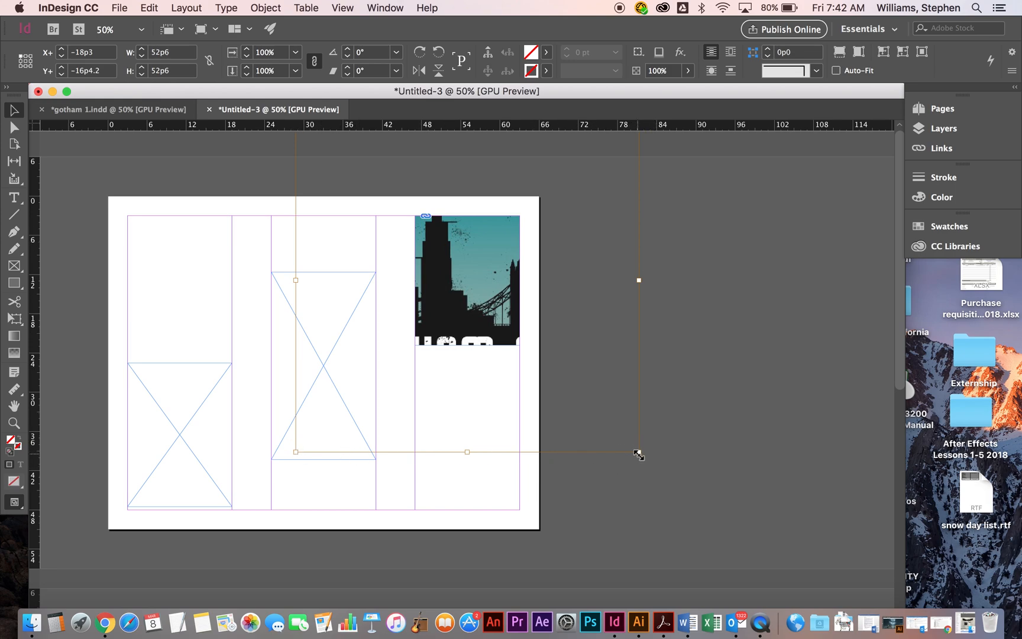
drag(639, 454, 560, 378)
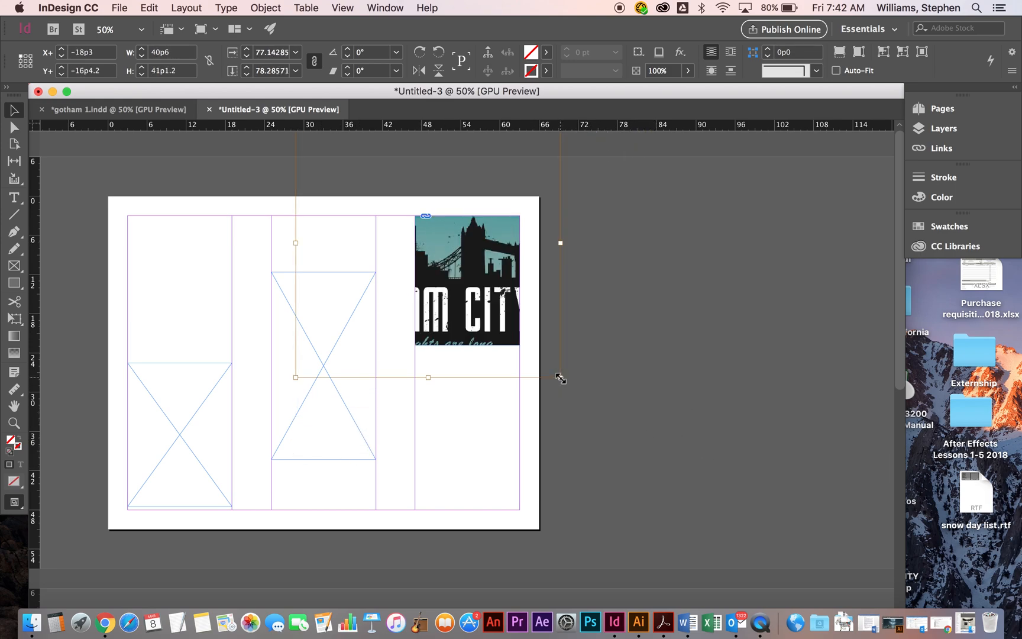
key(super+z)
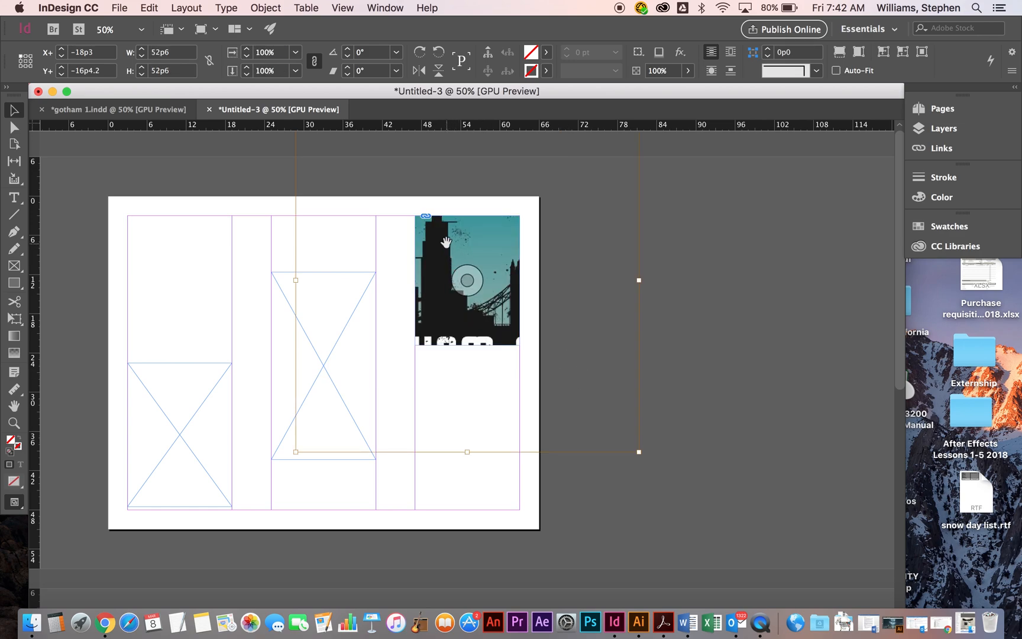
click(540, 262)
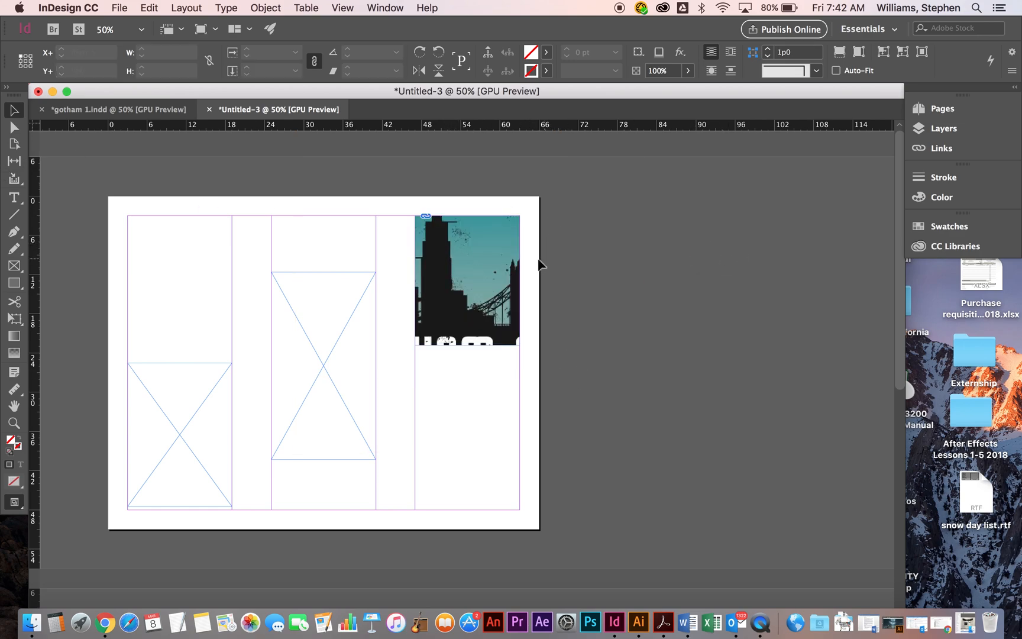
Try enlarging the third-column image frame to about 30p6 wide without scaling its content, and undo the resizing
click(512, 244)
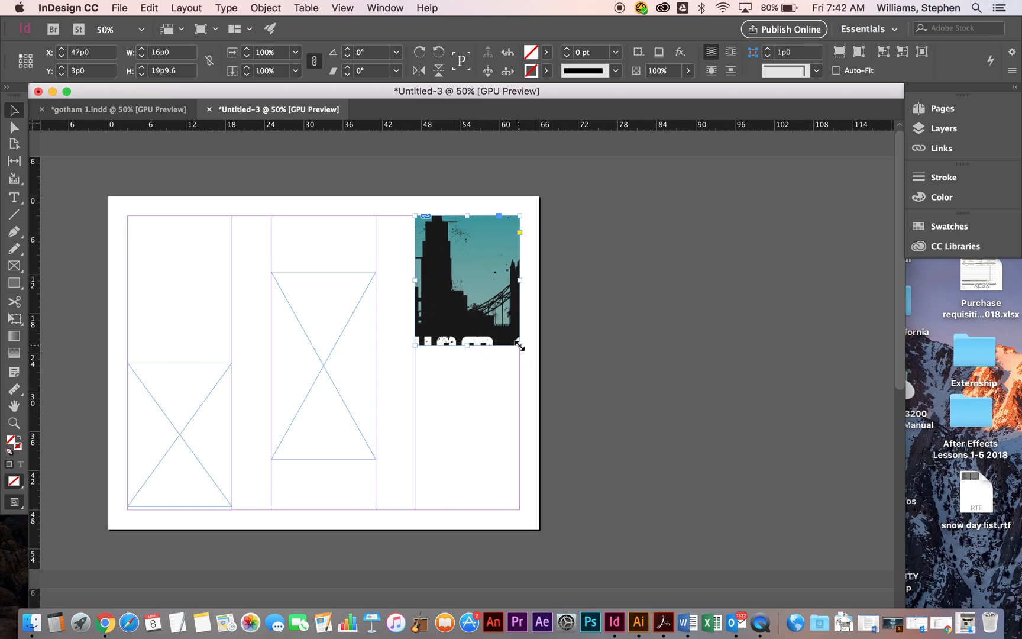
drag(519, 346, 615, 345)
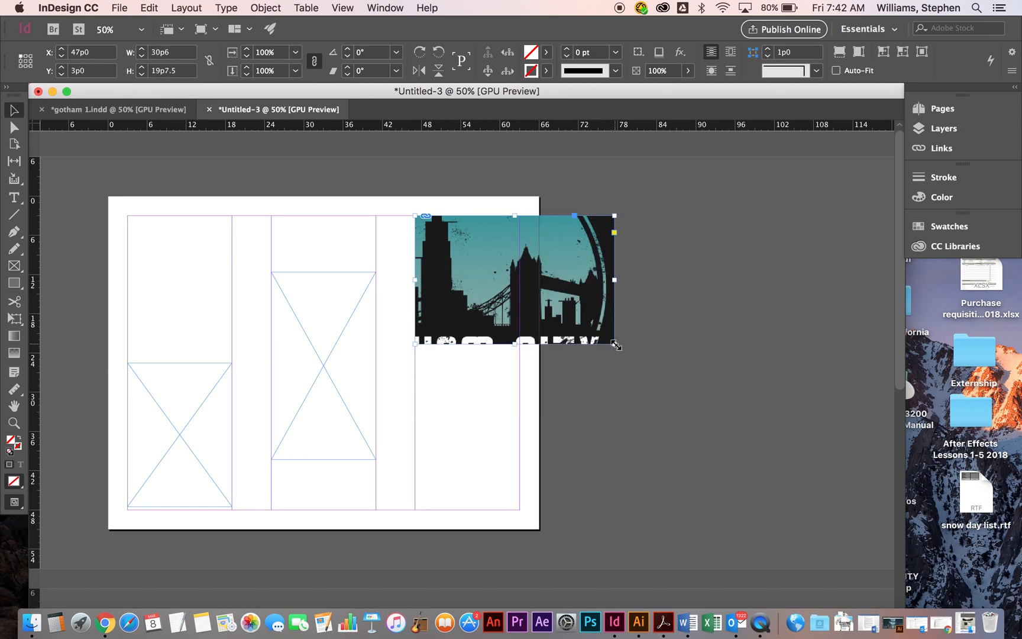
key(super+z)
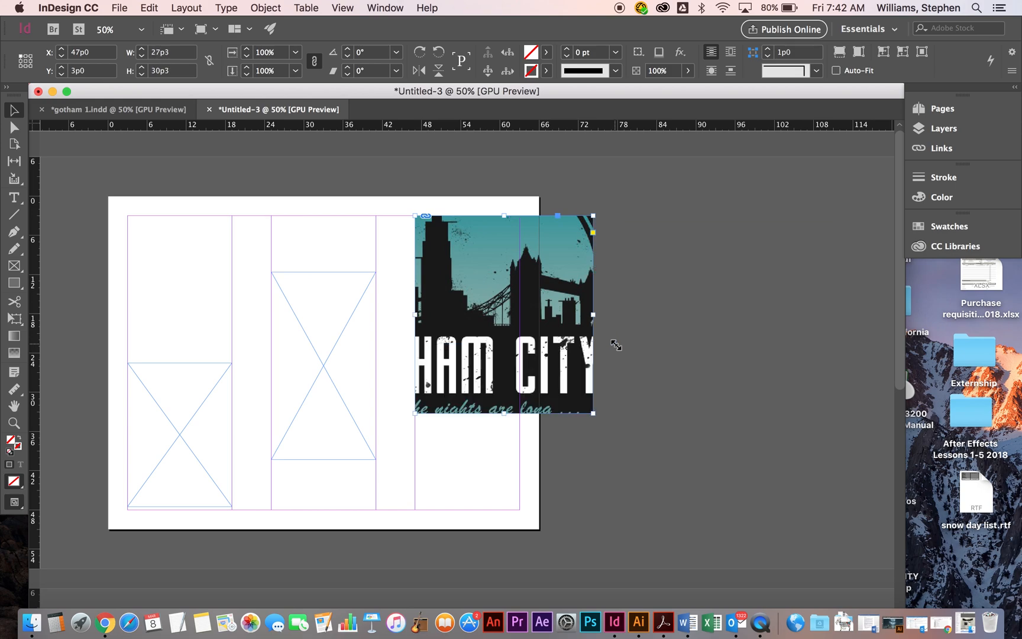
key(super+z)
Try repositioning the image content within the third-column frame, and undo the move
click(471, 283)
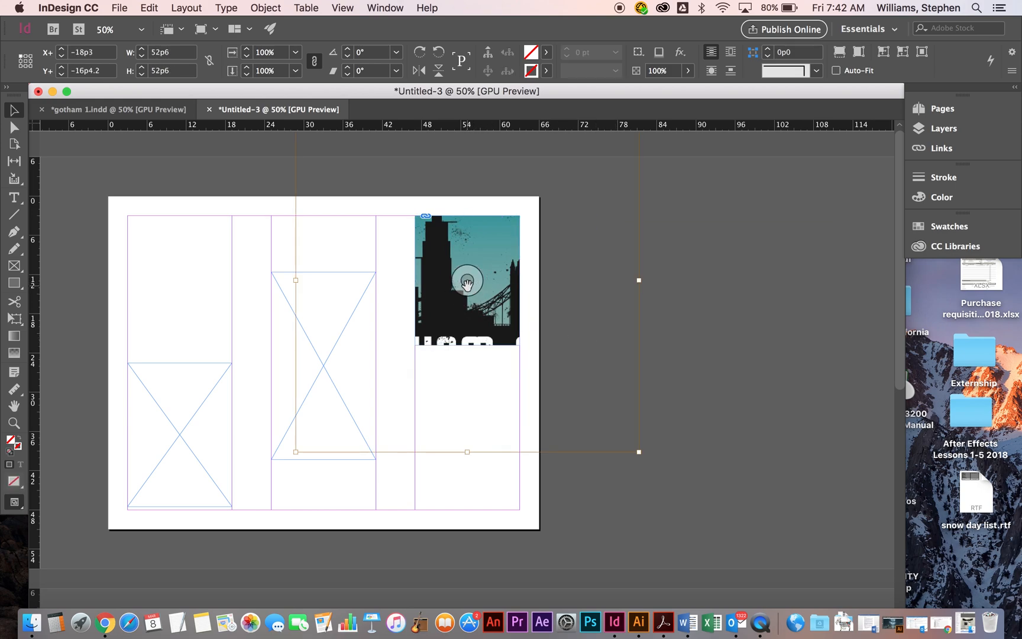
drag(495, 327, 559, 375)
drag(510, 324, 420, 350)
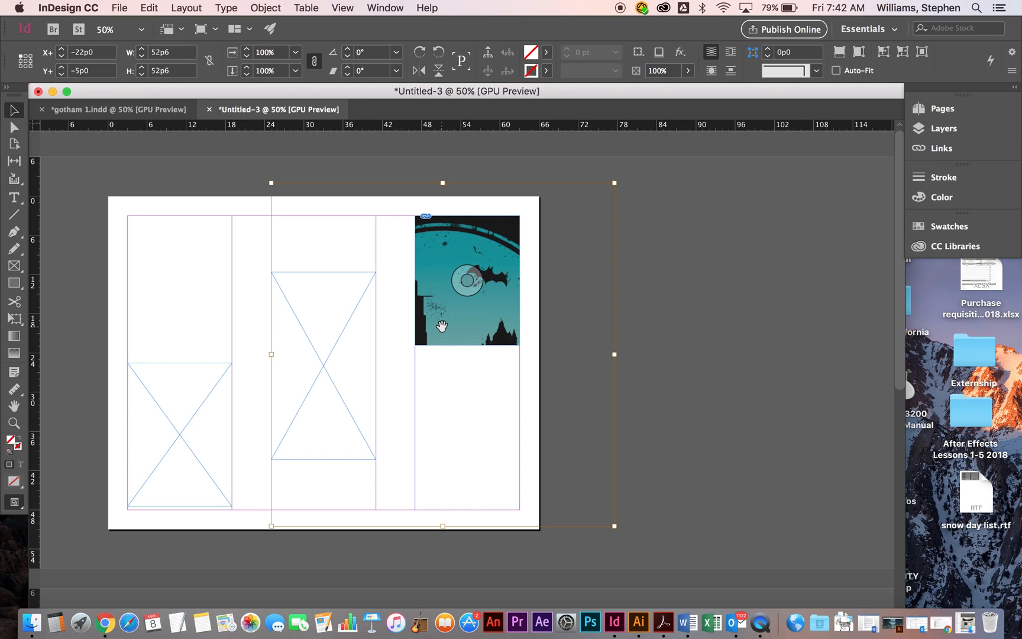
key(super+z)
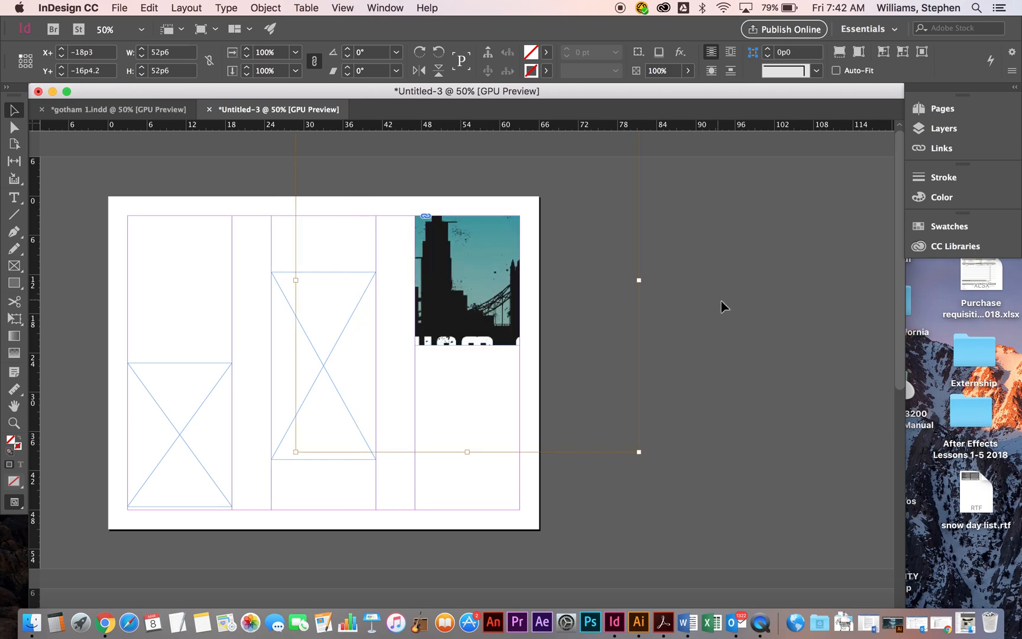
Fill the third-column frame proportionally with the image, and fit the whole image proportionally inside the frame
click(721, 303)
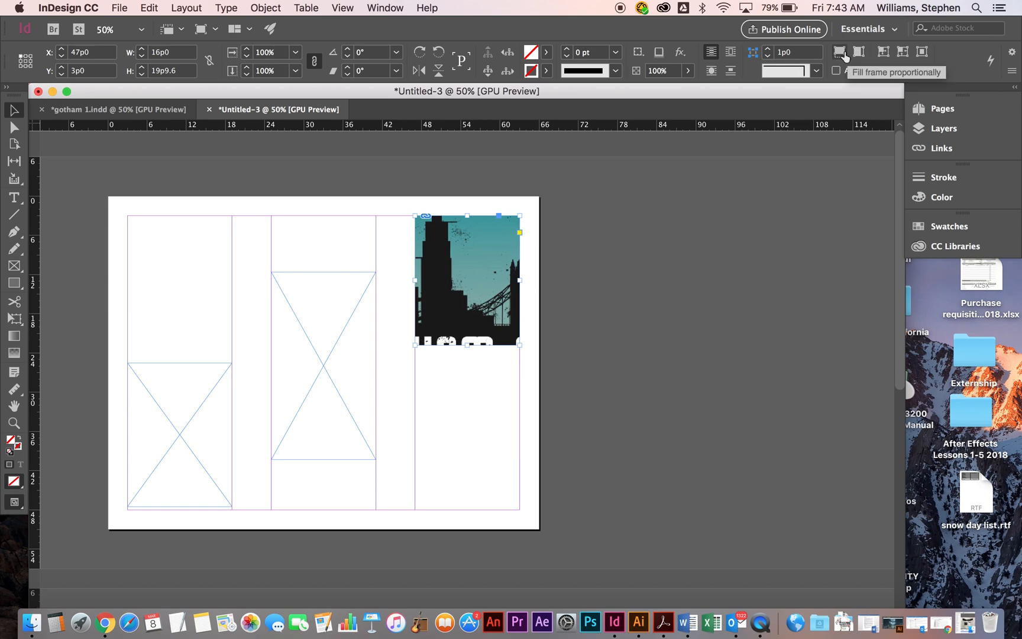
click(843, 55)
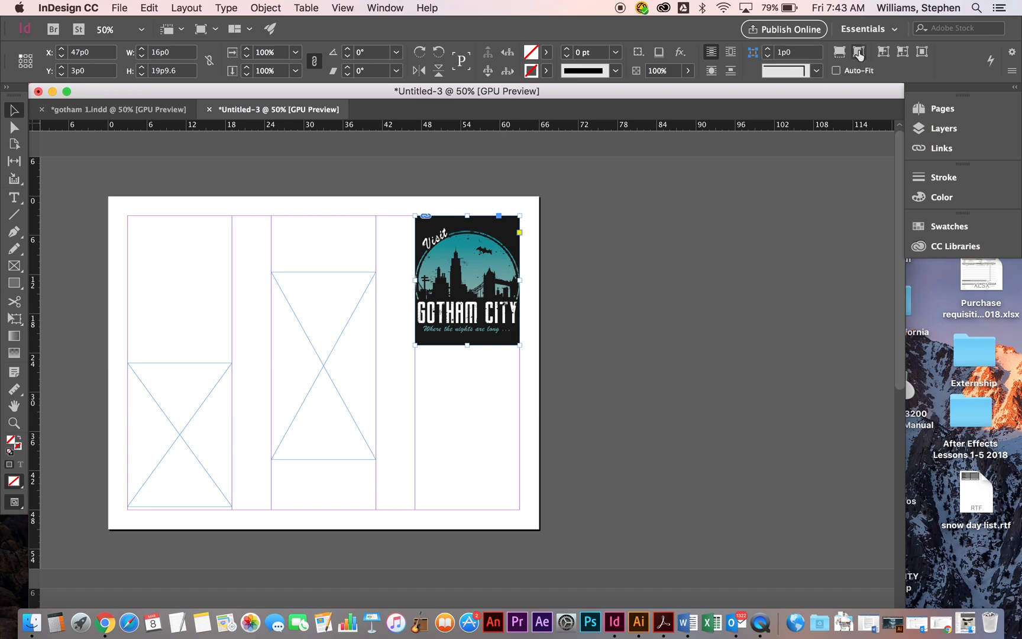
click(858, 54)
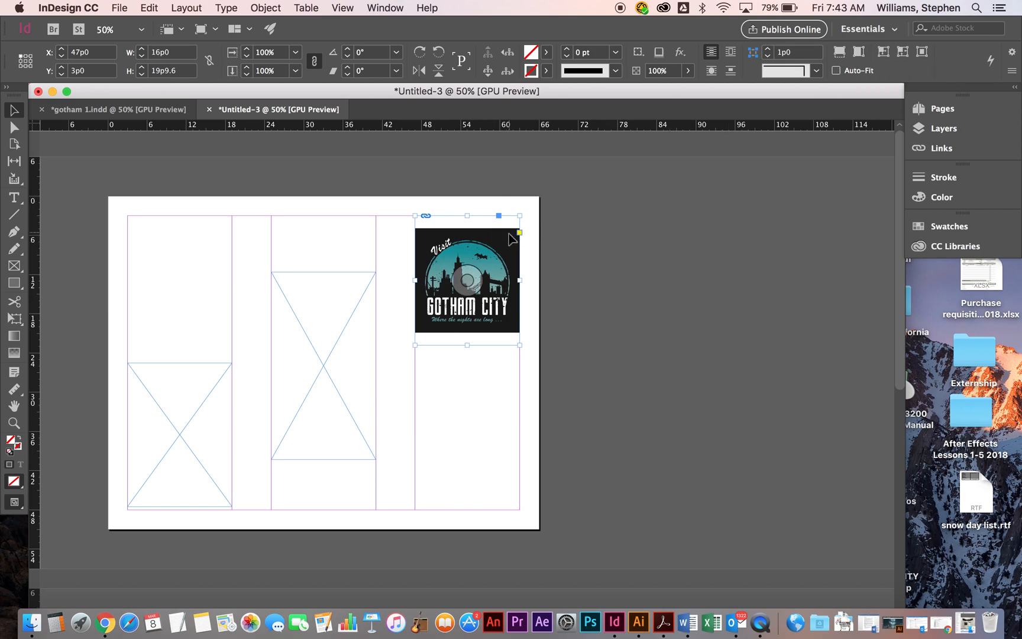
Try scaling the fitted image up proportionally to about 18p6 inside its frame, and undo the scaling
click(467, 281)
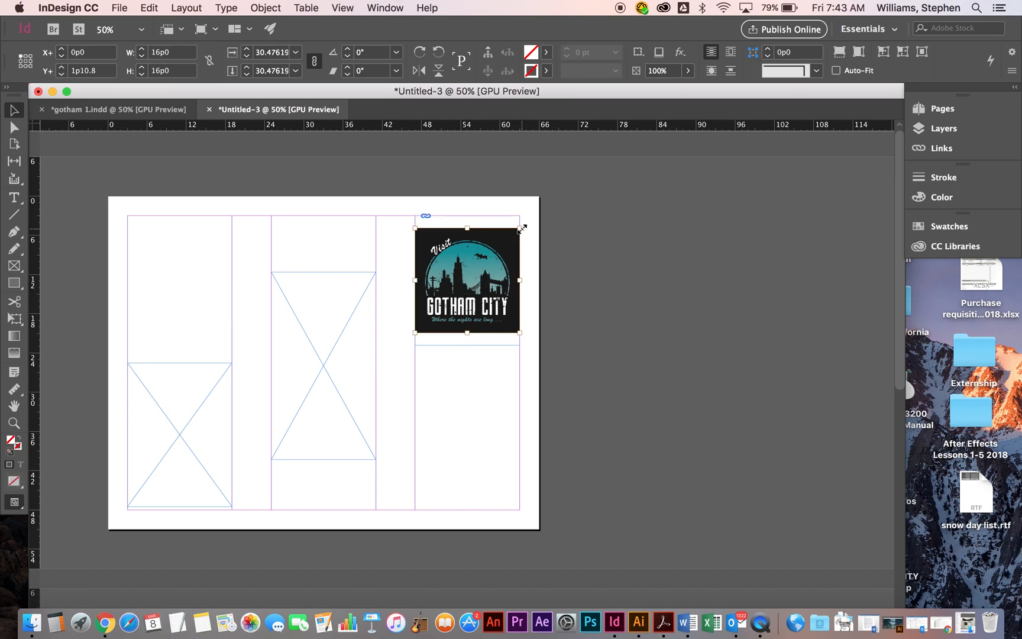
drag(519, 228, 535, 226)
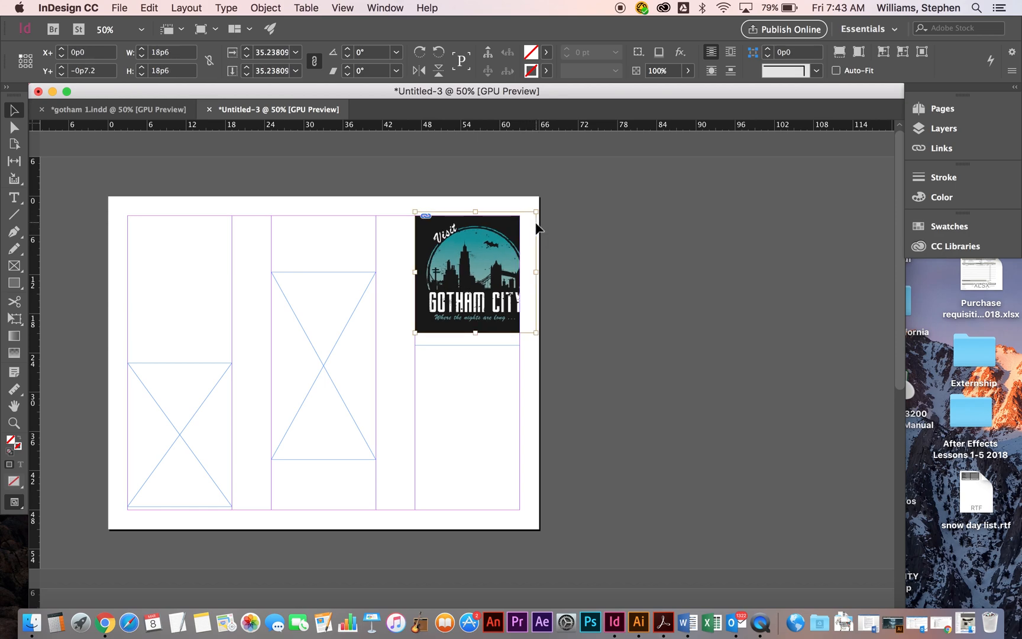
key(super+z)
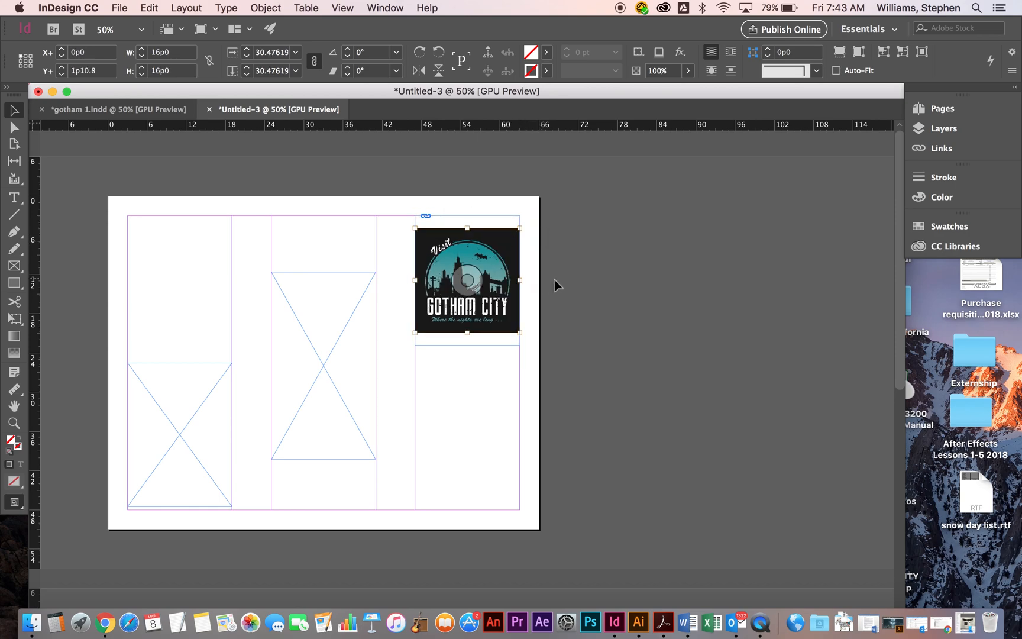
click(585, 244)
Trim the third-column frame's upper and lower edges to the image, making it about 15p9 high
click(507, 253)
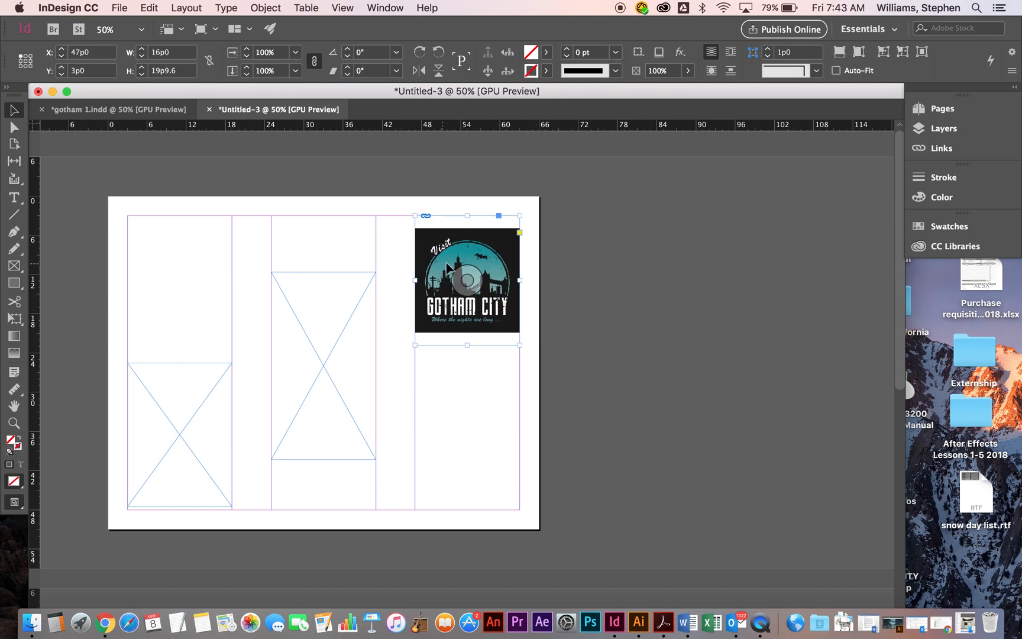
drag(467, 216, 470, 228)
drag(467, 345, 468, 331)
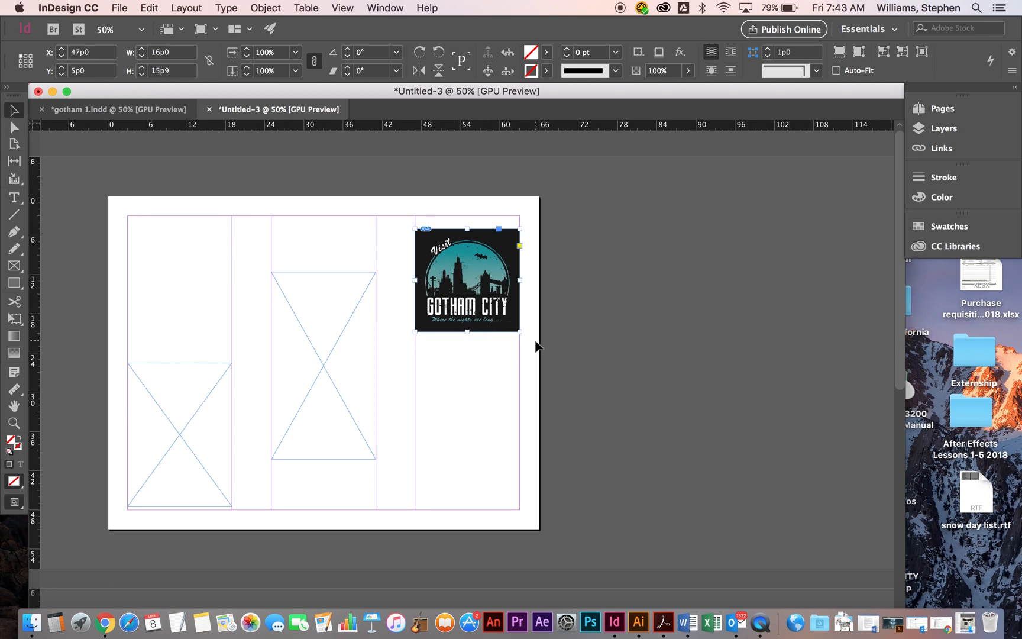
Try enlarging the frame and its image together to about 36p4 by 35p3 and larger, and undo each enlargement
drag(520, 334, 654, 462)
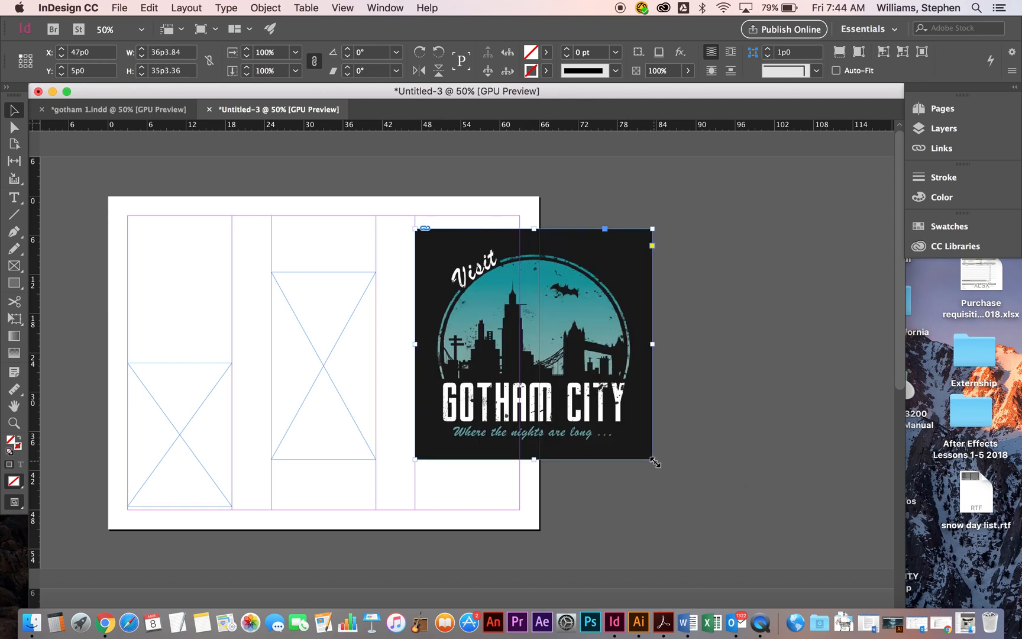
key(super+z)
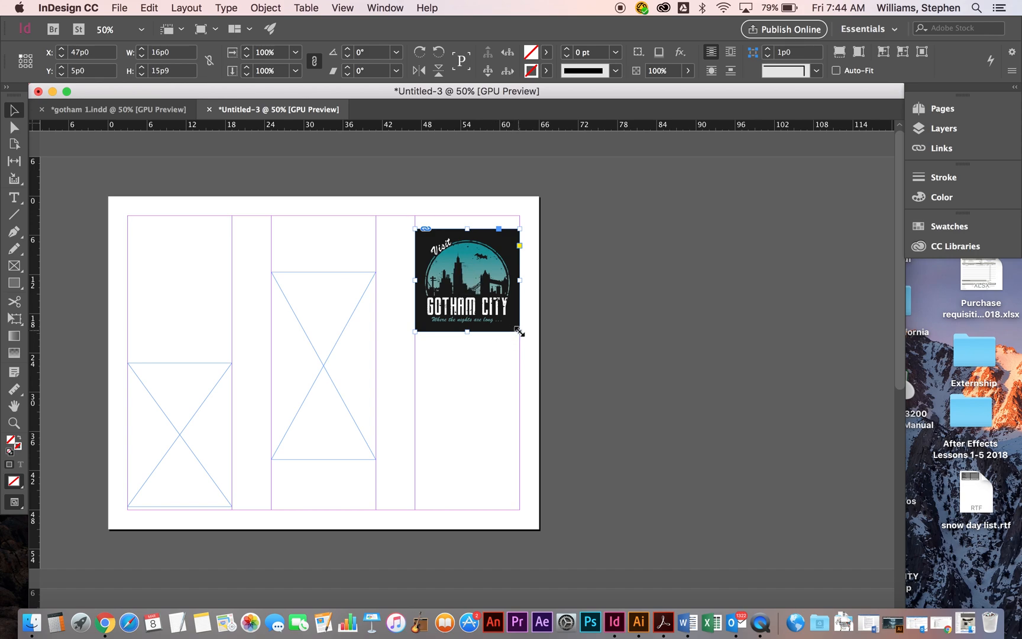
drag(519, 332, 708, 492)
key(super+z)
click(631, 387)
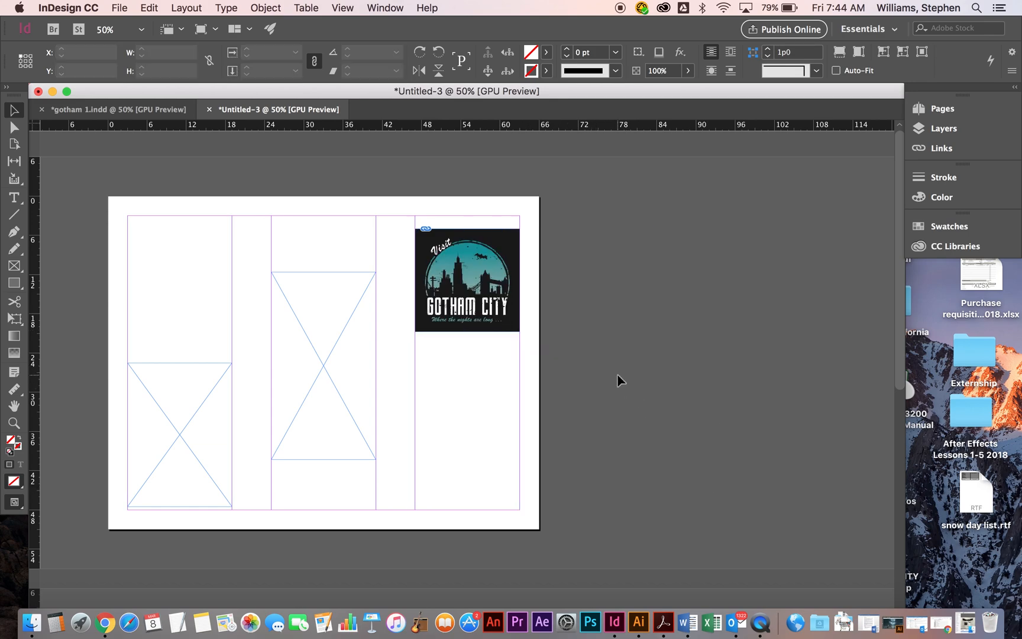
Delete the empty frame in the second column and load map01.jpg from the Gotham City folder for placing
click(296, 317)
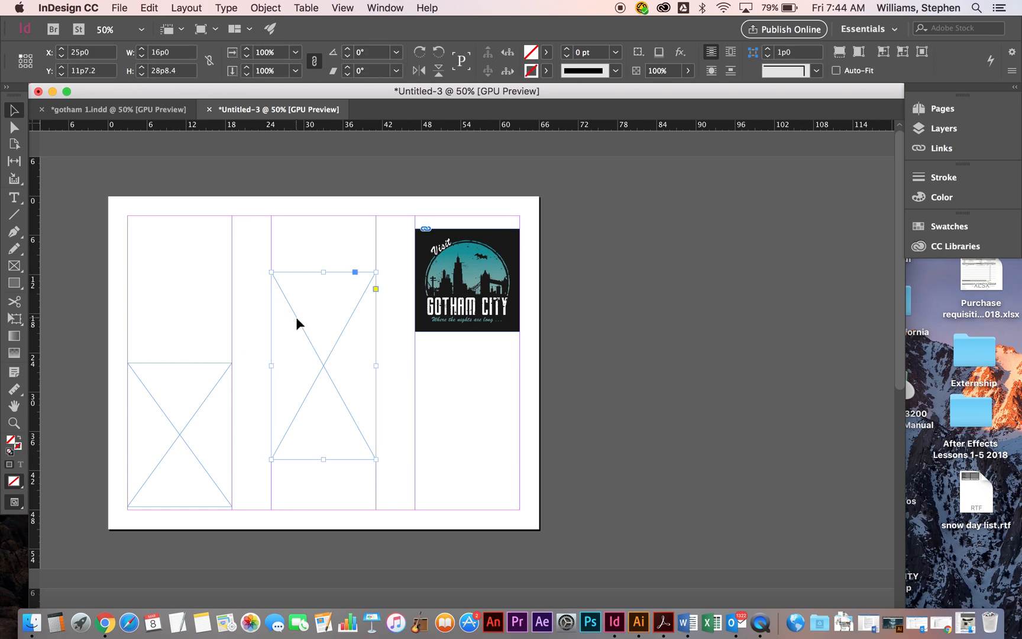
key(BackSpace)
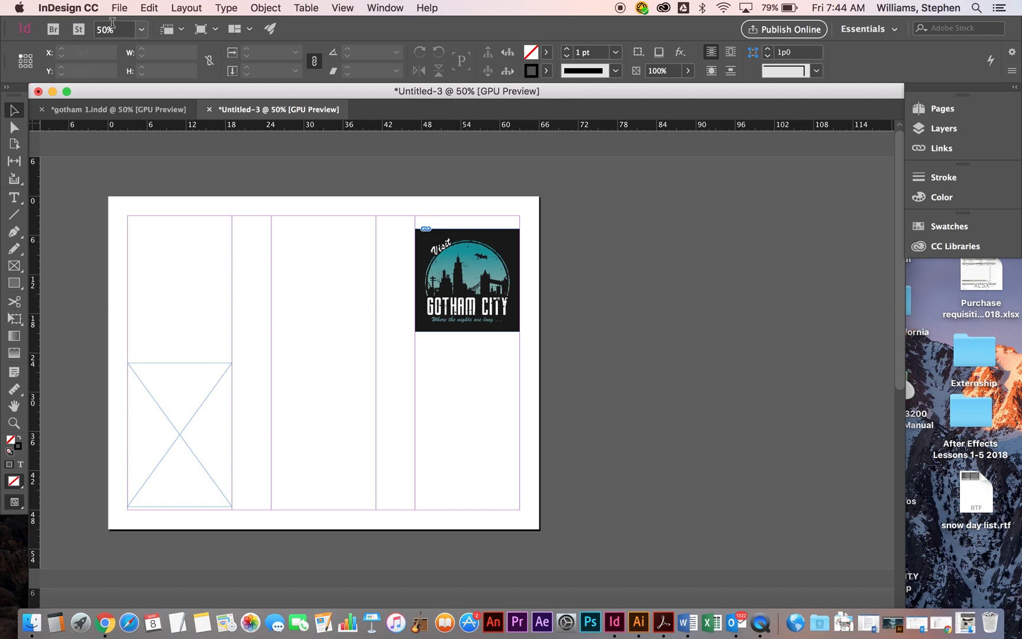
key(super+d)
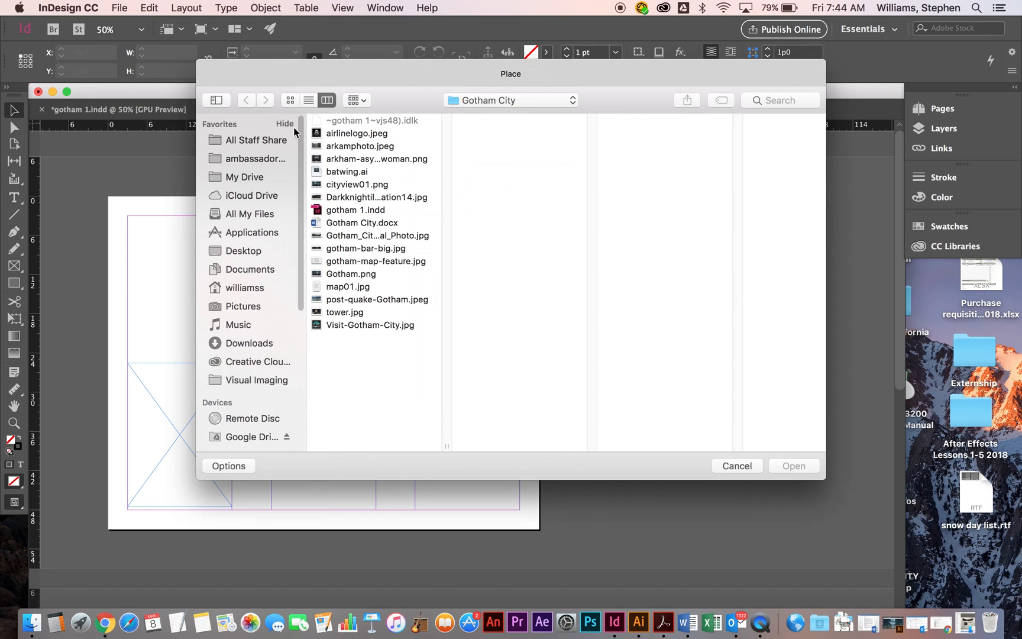
click(341, 235)
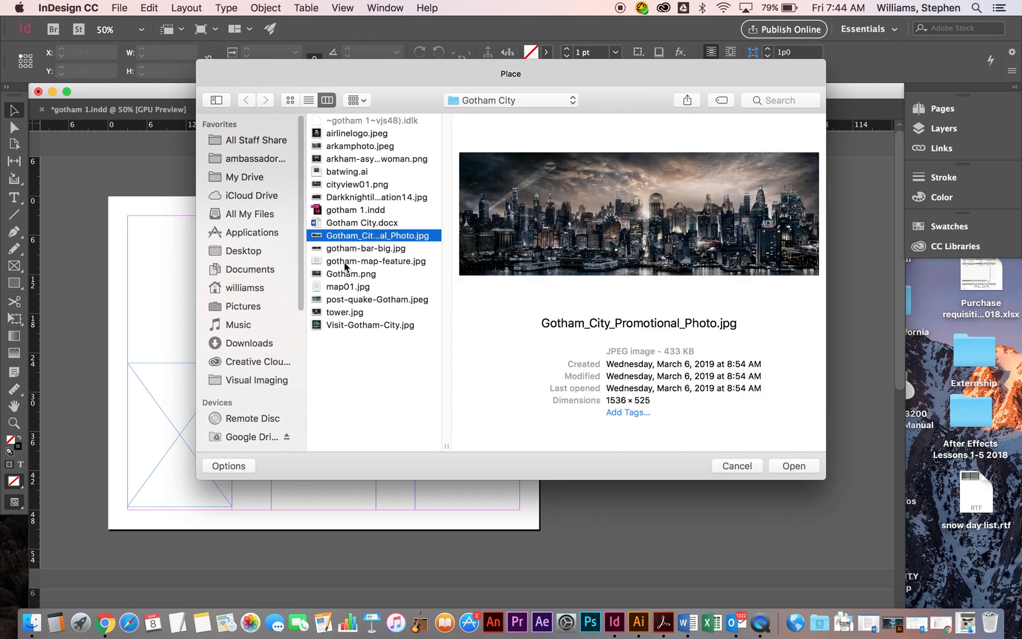
click(346, 262)
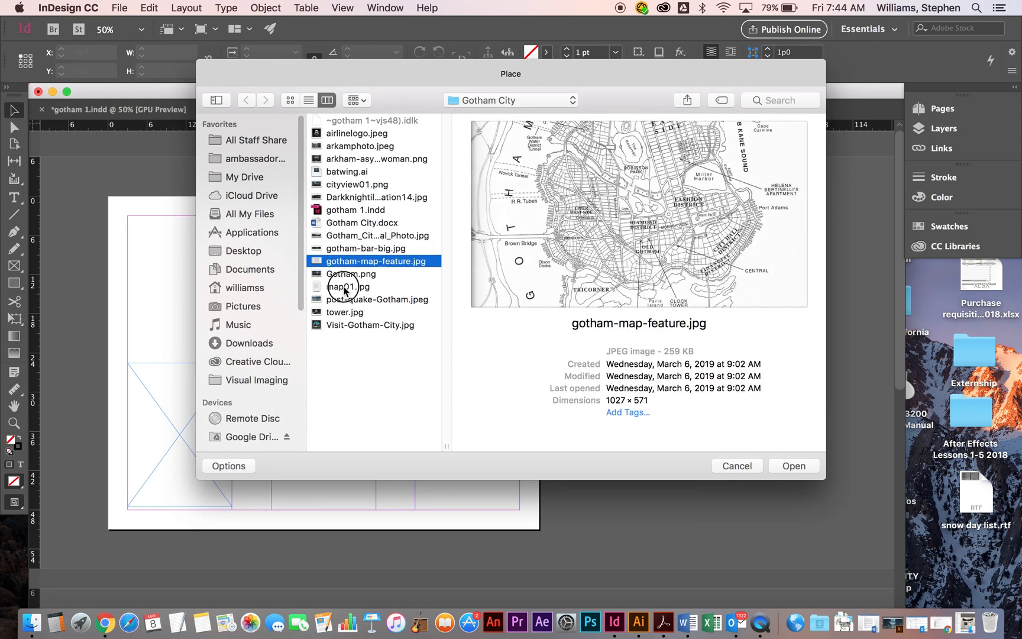
click(343, 290)
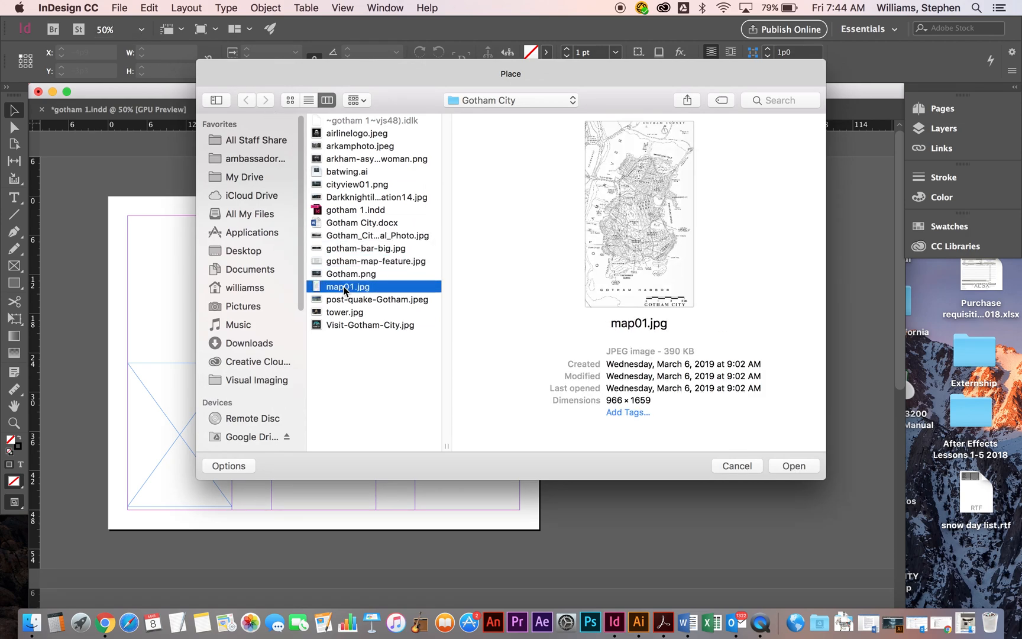
click(794, 467)
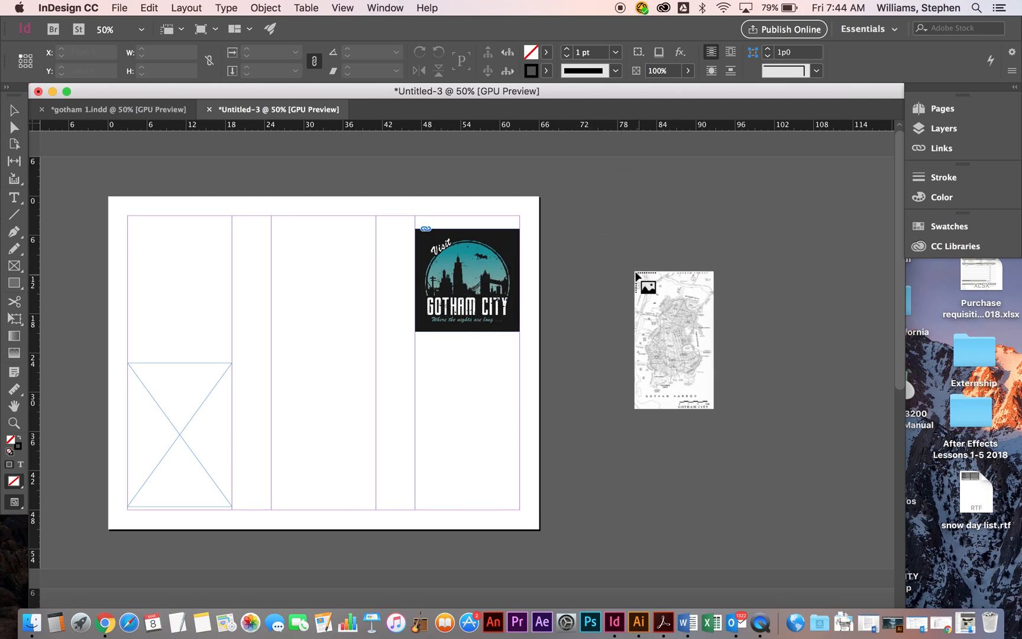
Place the loaded map at the second column's width, about 16p1 by 27p8, and move it down to about Y 10p7
click(264, 242)
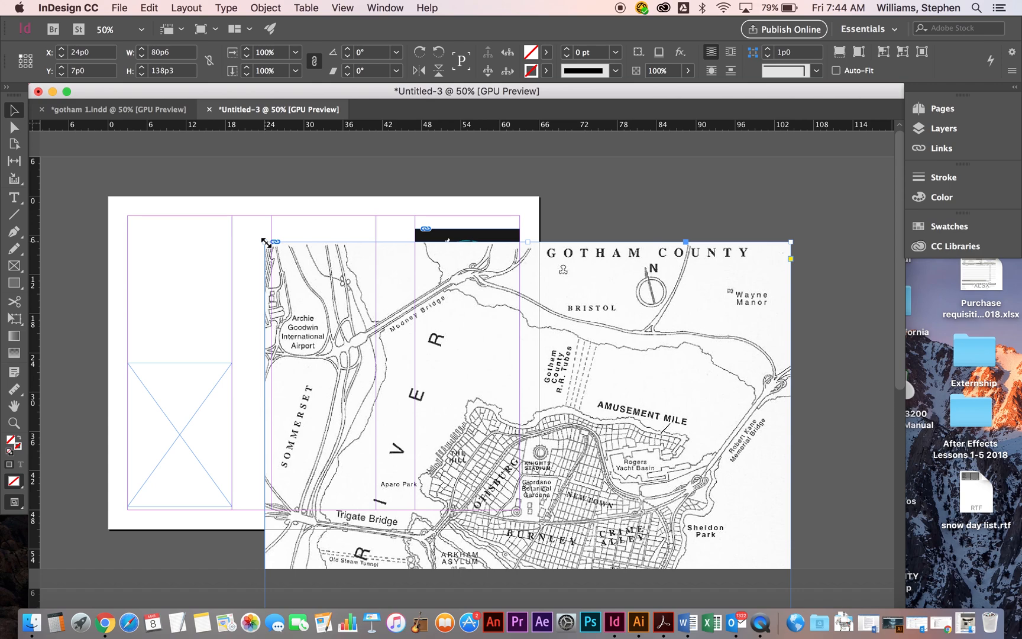
key(super+z)
drag(271, 233, 346, 415)
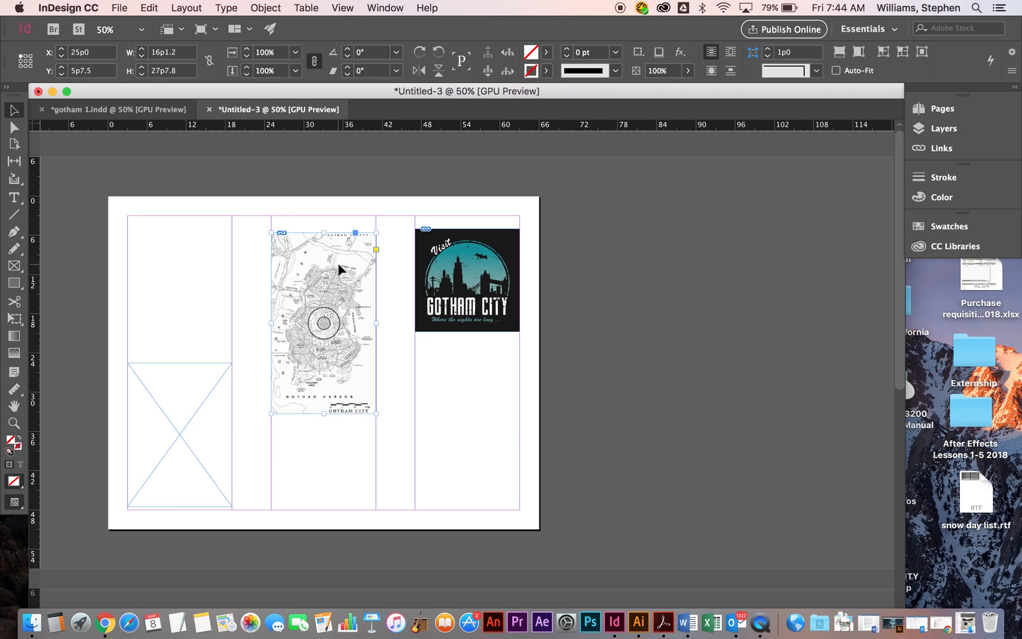
drag(338, 263, 337, 299)
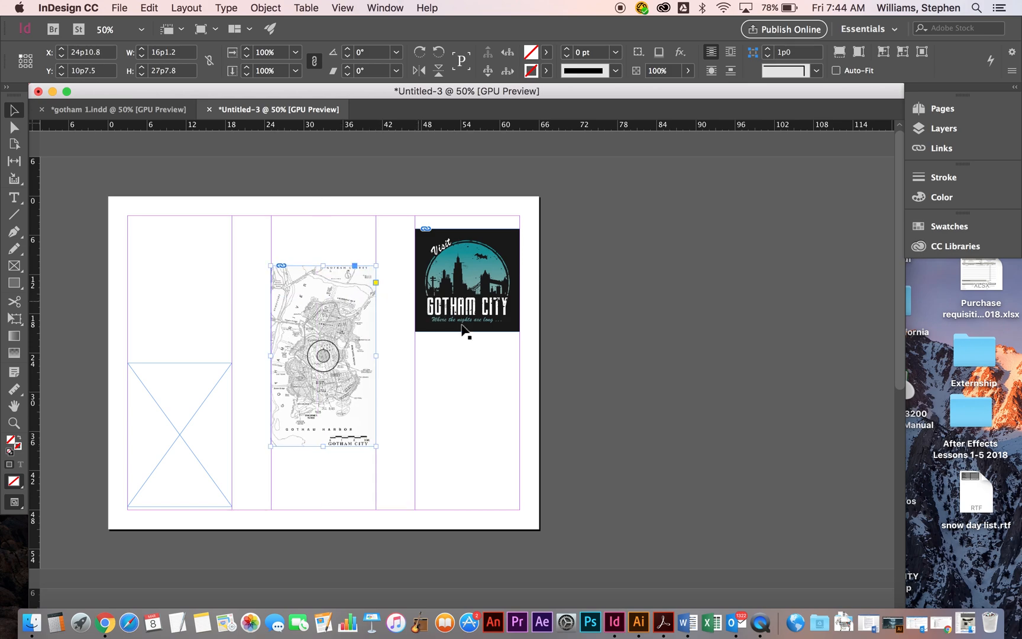
click(490, 390)
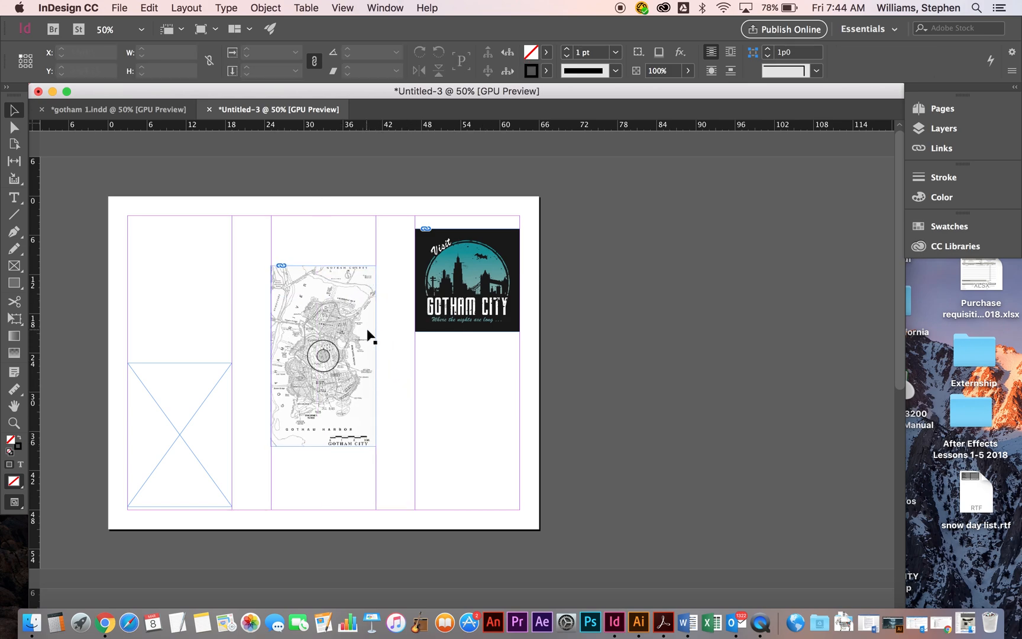
Place arkamphoto.jpeg in the empty first-column frame and fill the frame proportionally with it
click(190, 405)
key(super+d)
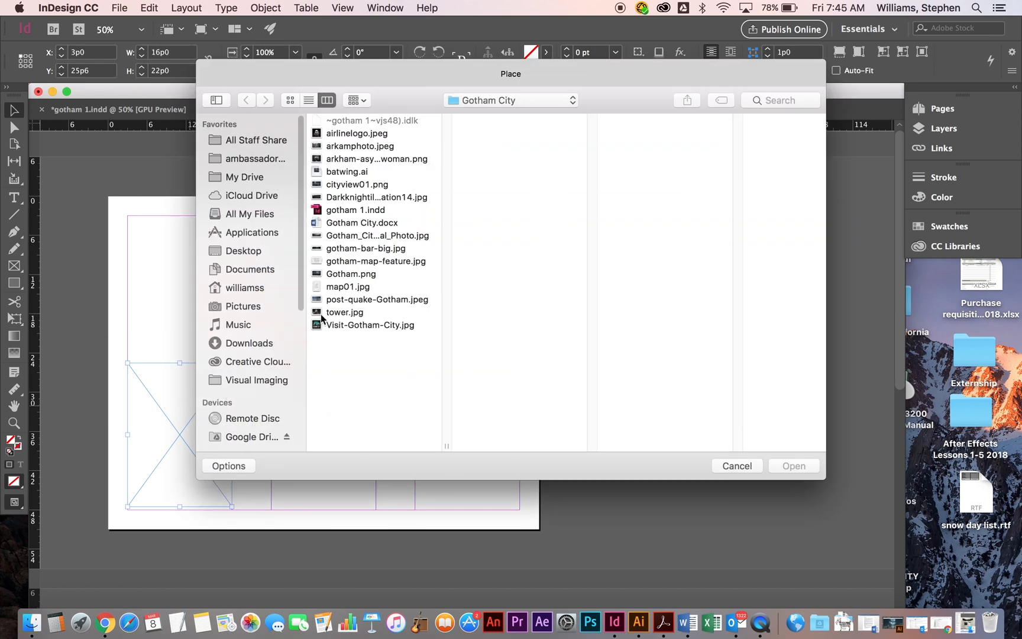
click(312, 146)
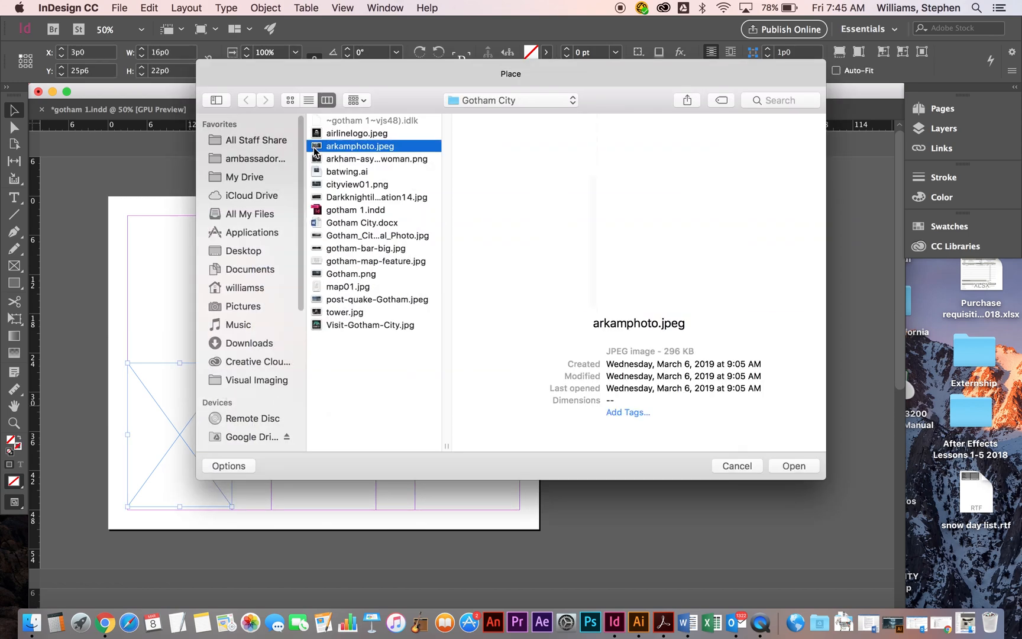
click(789, 465)
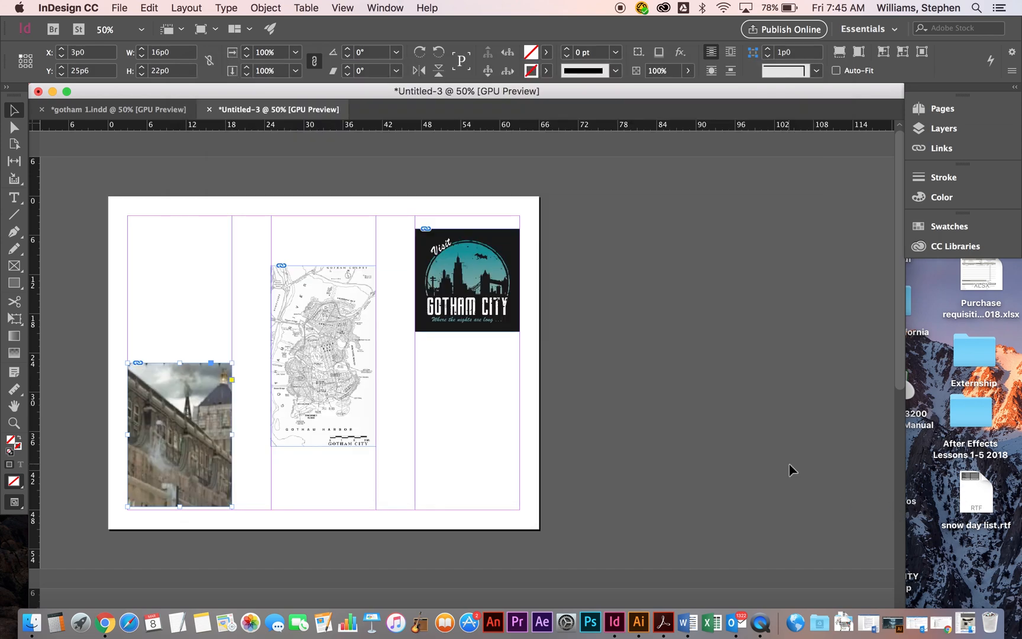
click(842, 55)
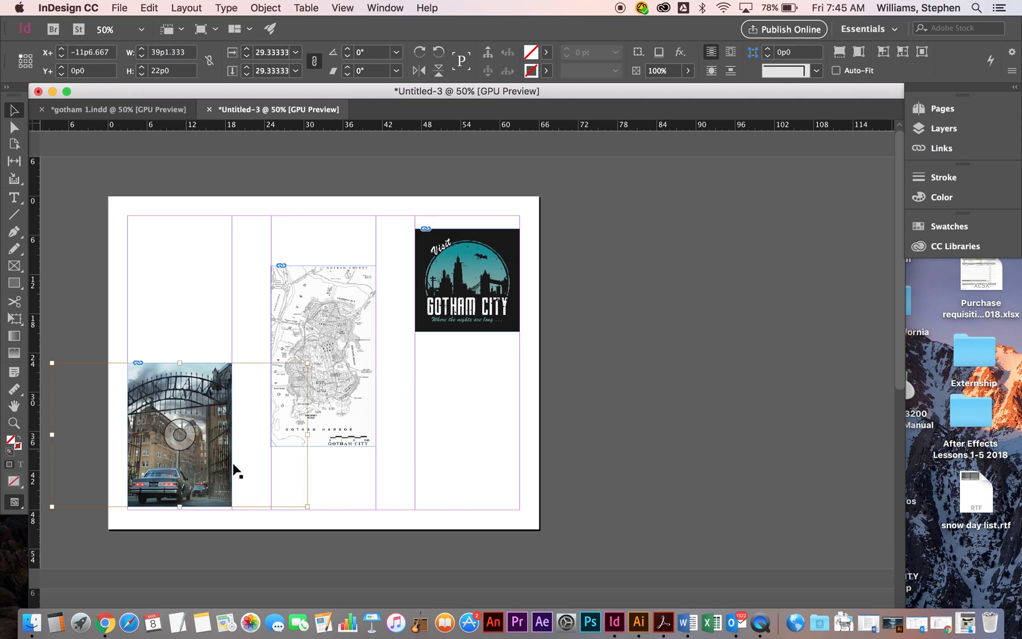
click(213, 300)
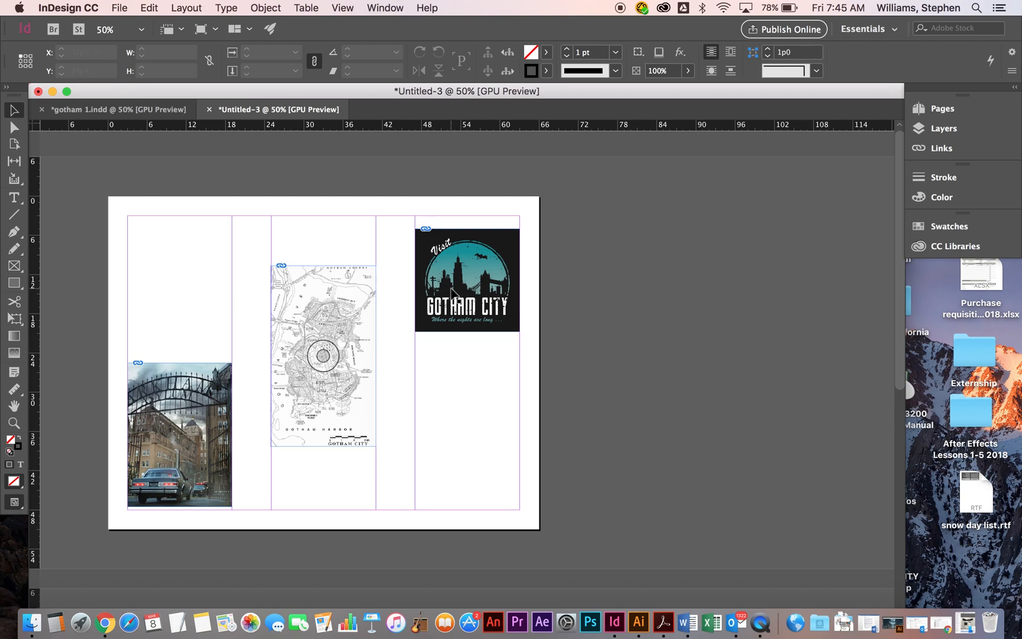
Show the document's page thumbnails, view page 2 and return to page 1
scroll(422, 272, left, 10)
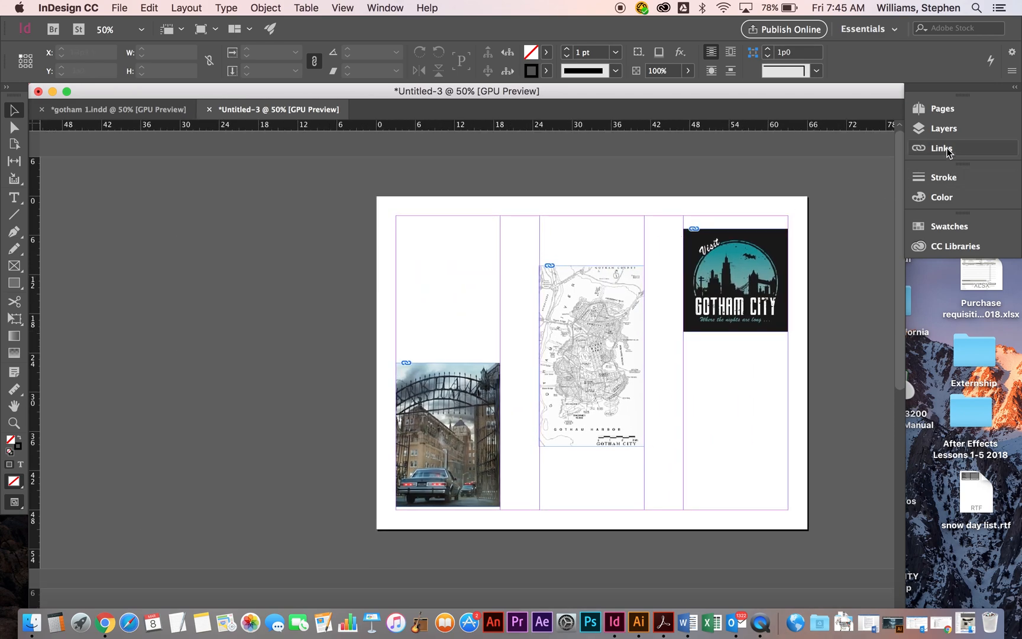
click(932, 110)
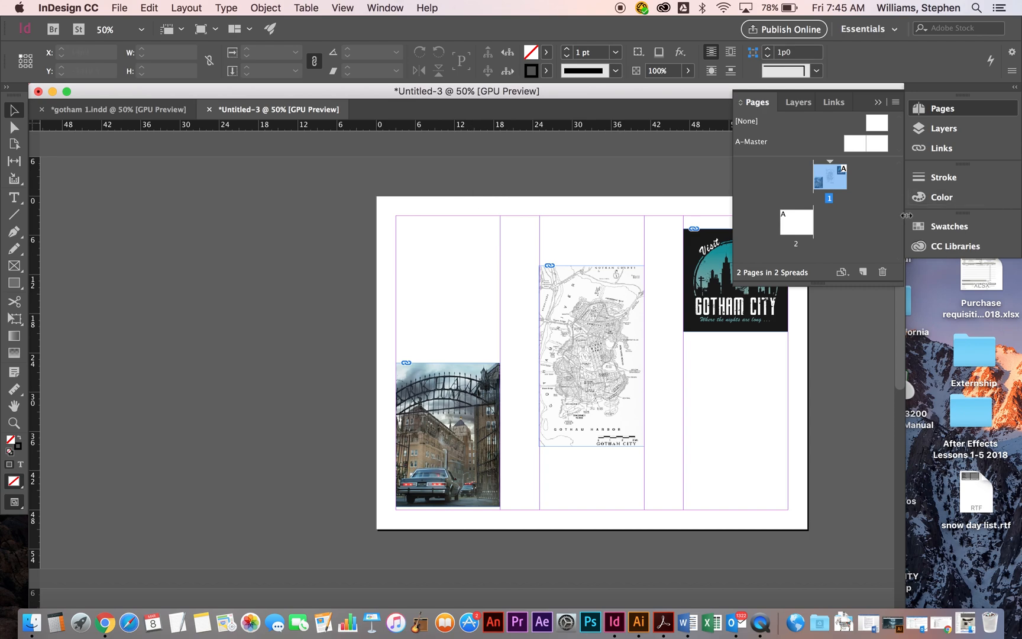
double_click(802, 229)
double_click(829, 179)
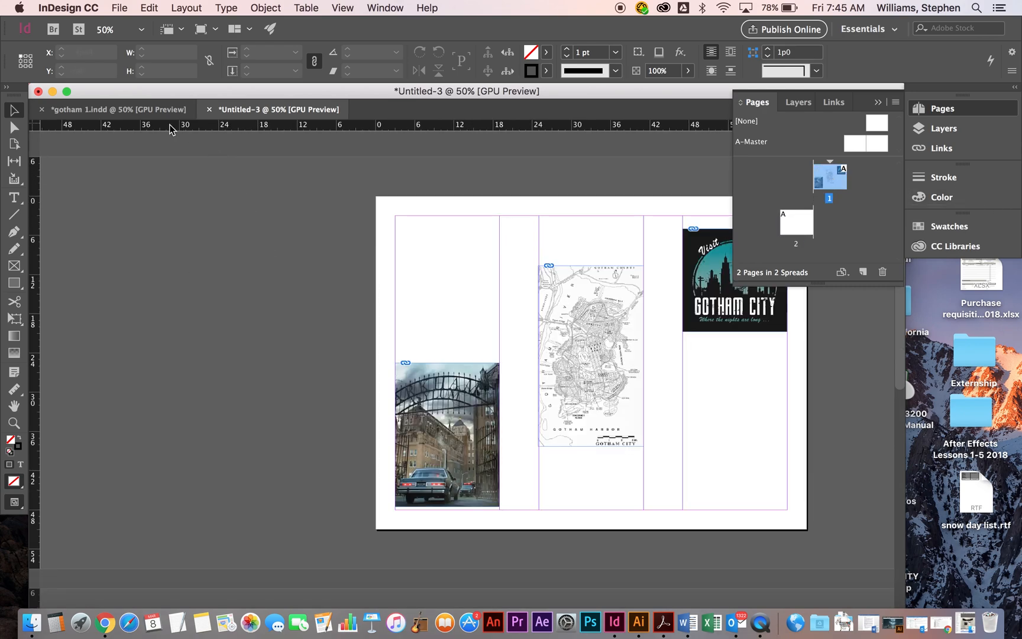
Copy the Gotham City text frame from gotham 1.indd and paste it in Untitled-3 on the pasteboard beside page 1
click(145, 114)
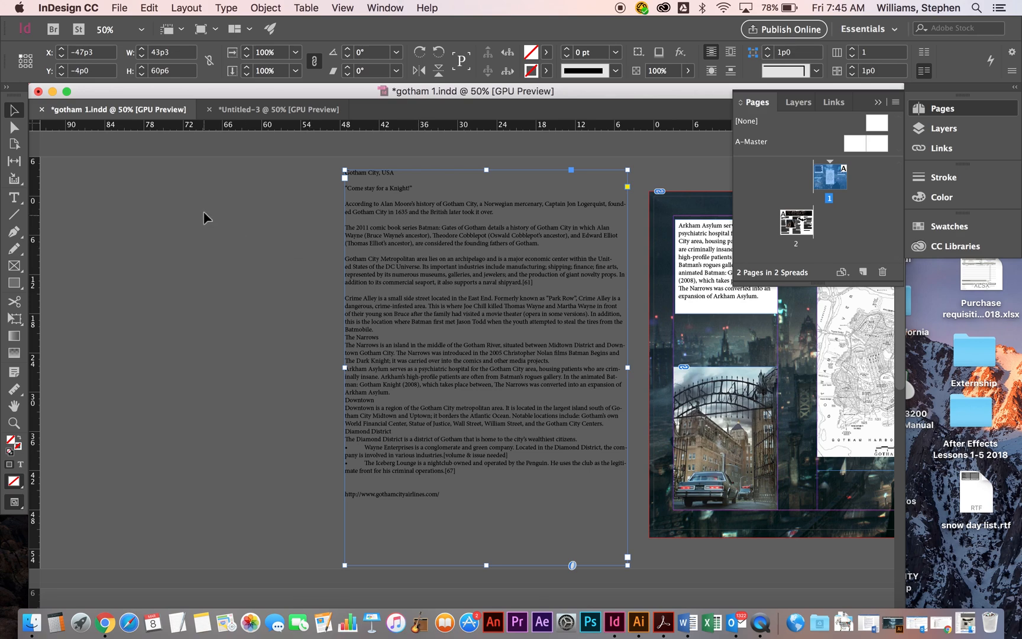
click(243, 112)
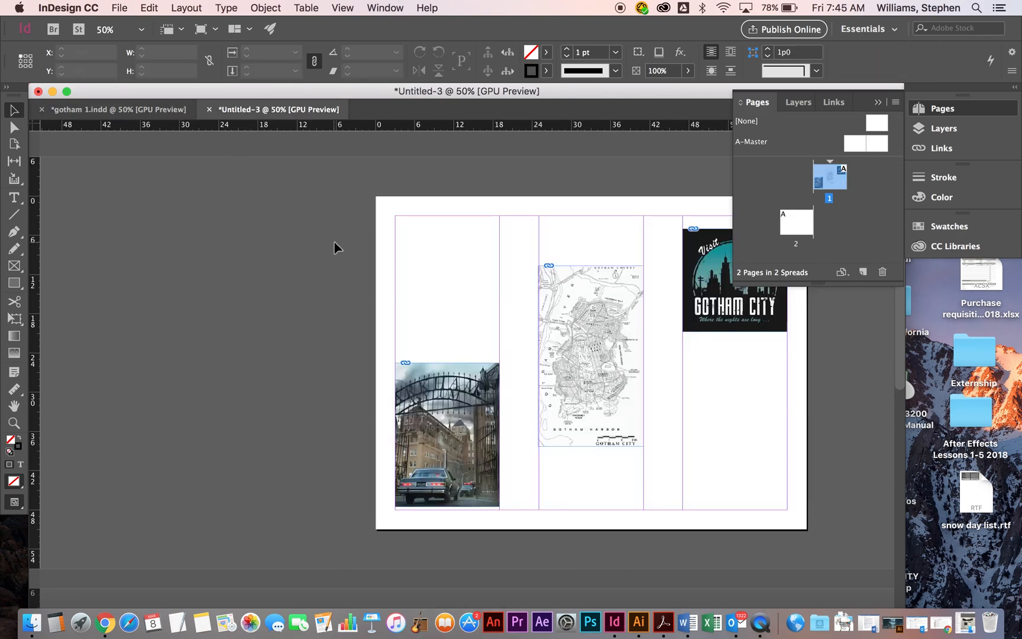
key(super+v)
drag(475, 267, 213, 242)
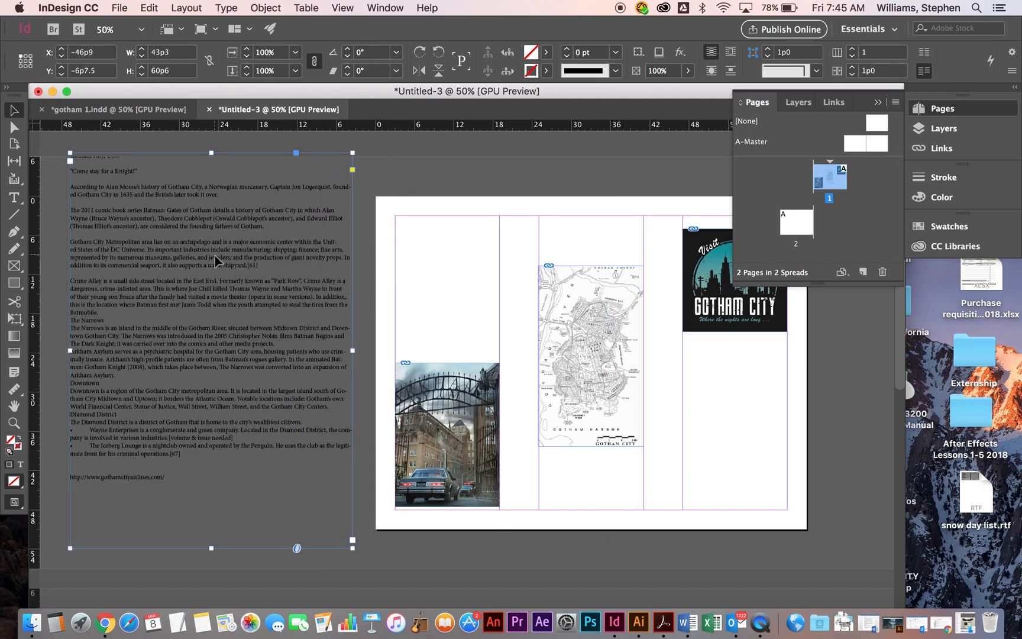
Copy the story text from the 2011 comic book paragraph onward into a new text frame, about 16p0 by 21p5, above the first-column photo
click(14, 197)
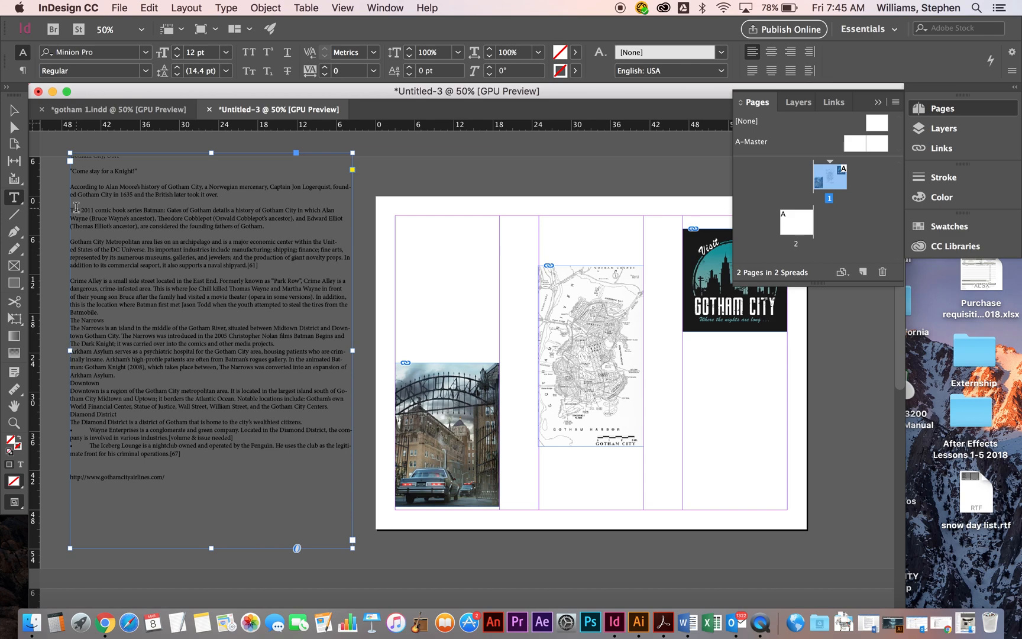
drag(76, 210, 498, 354)
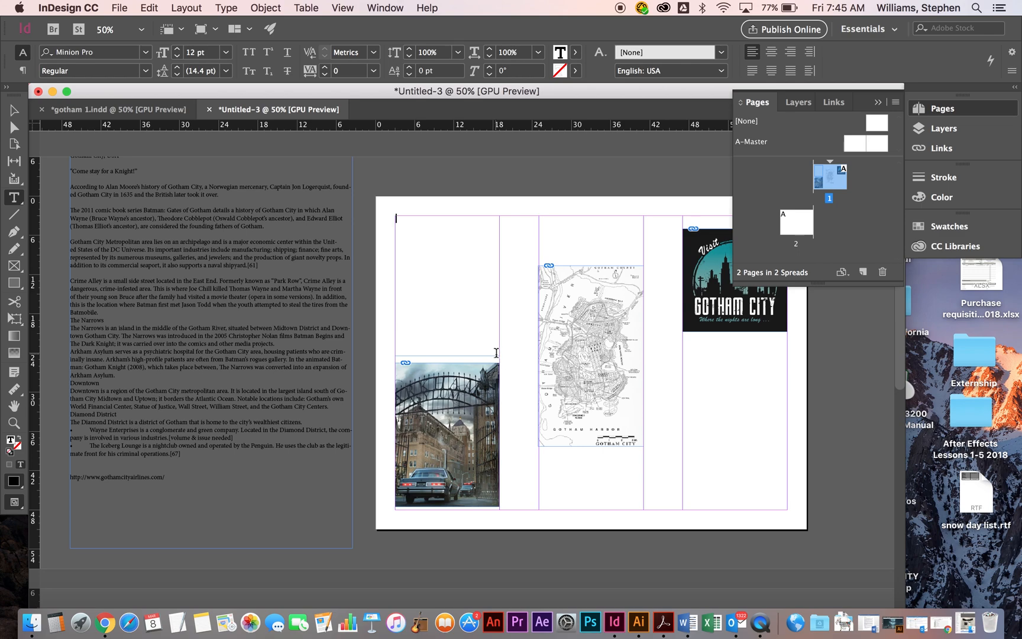
key(super+v)
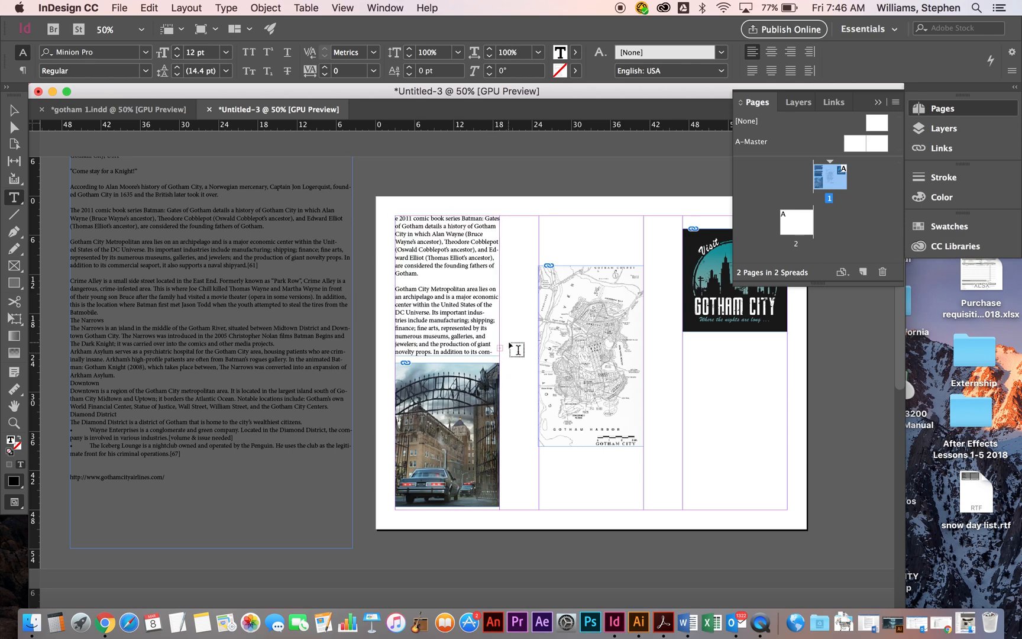
Thread the first-column overset text into a new frame about 16p0 by 6p7 above the map in the second column
key(super+equal)
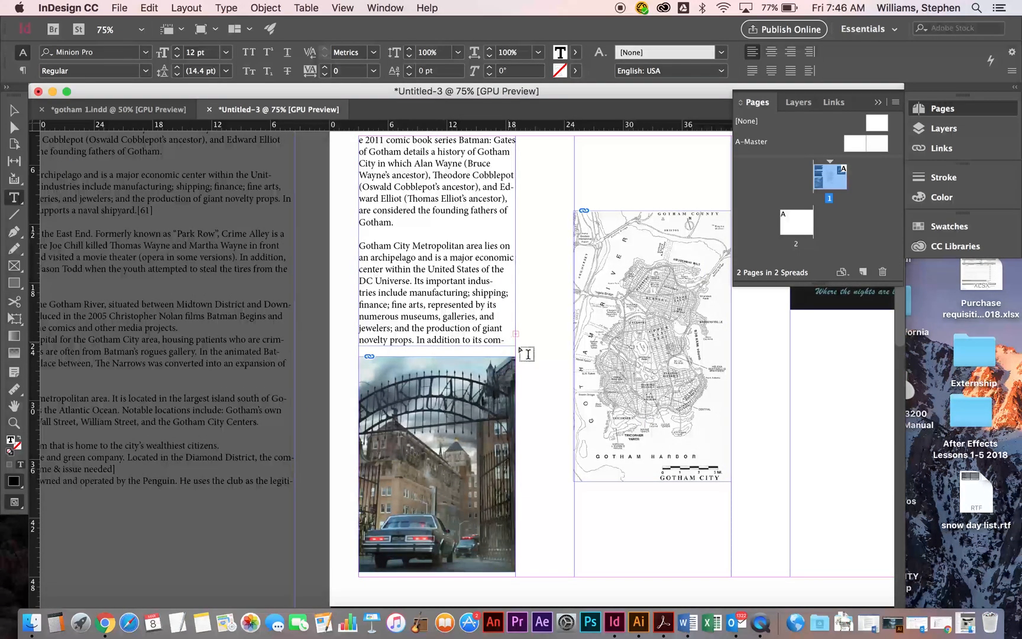
key(Escape)
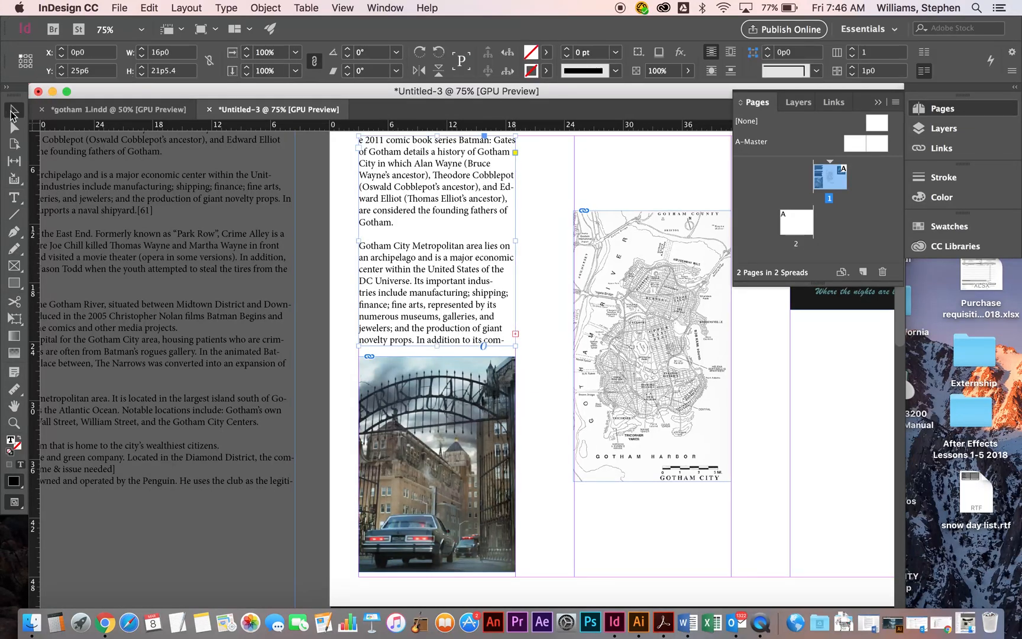
click(516, 335)
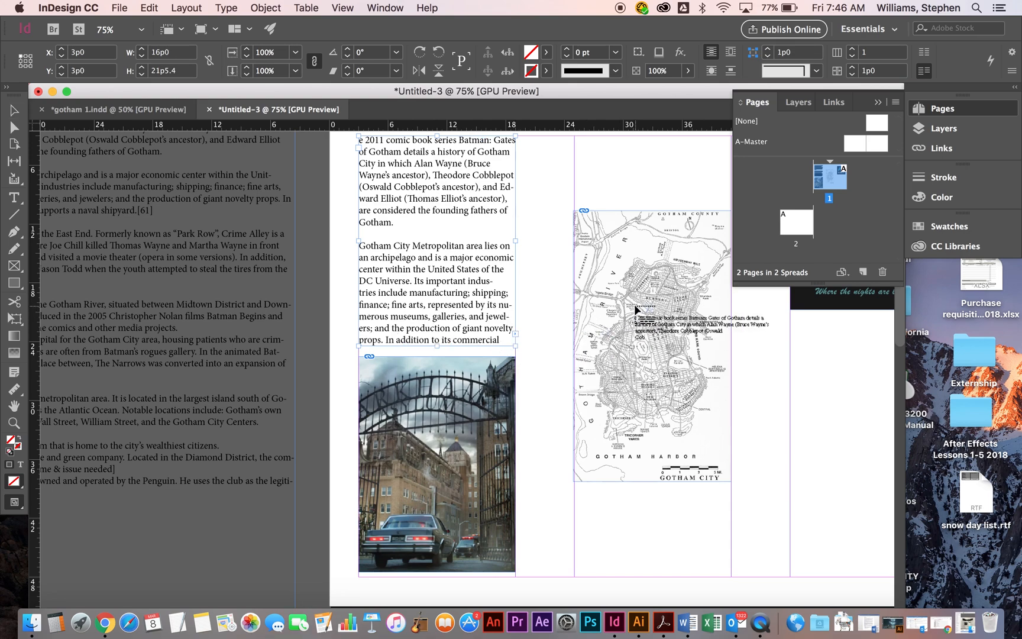
scroll(629, 299, right, 7)
scroll(628, 299, up, 2)
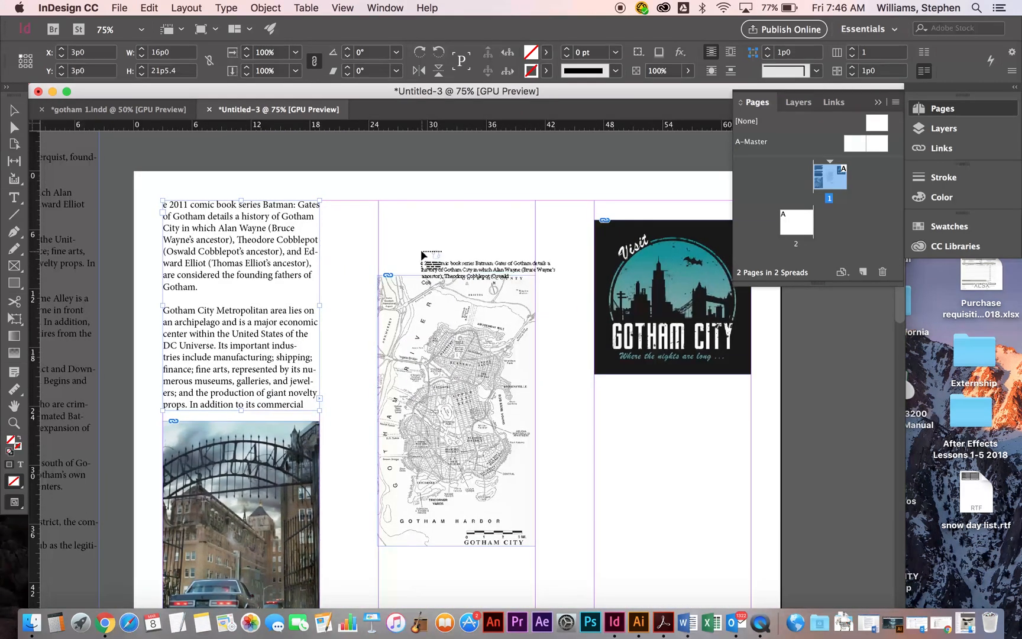
drag(379, 202, 536, 264)
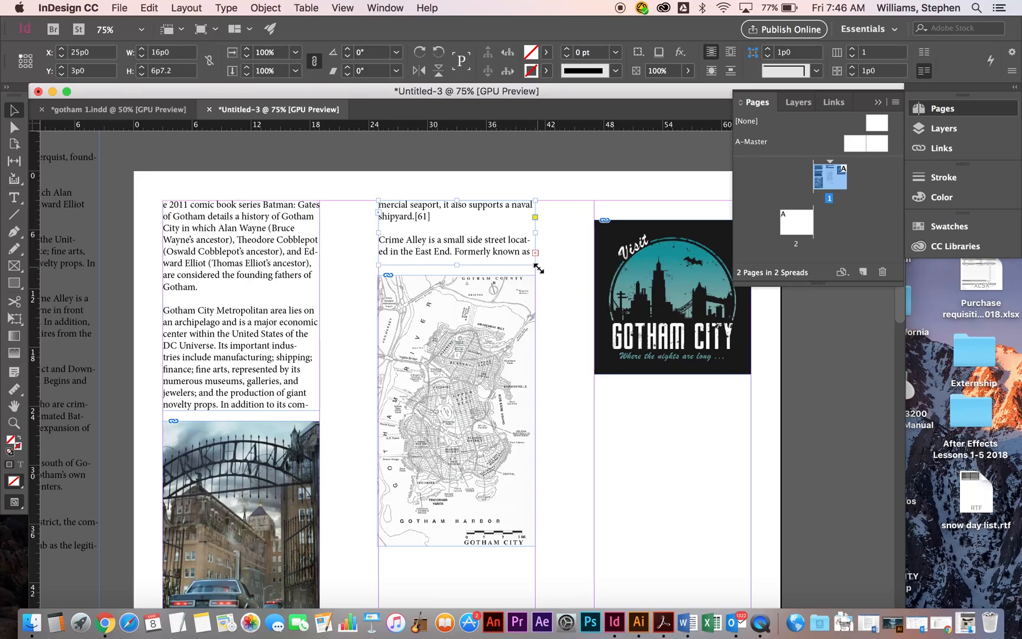
Thread the remaining text into a frame about 16p0 by 9p0 below the map, and on into one about 16p0 by 26p2 below the third-column logo
click(534, 253)
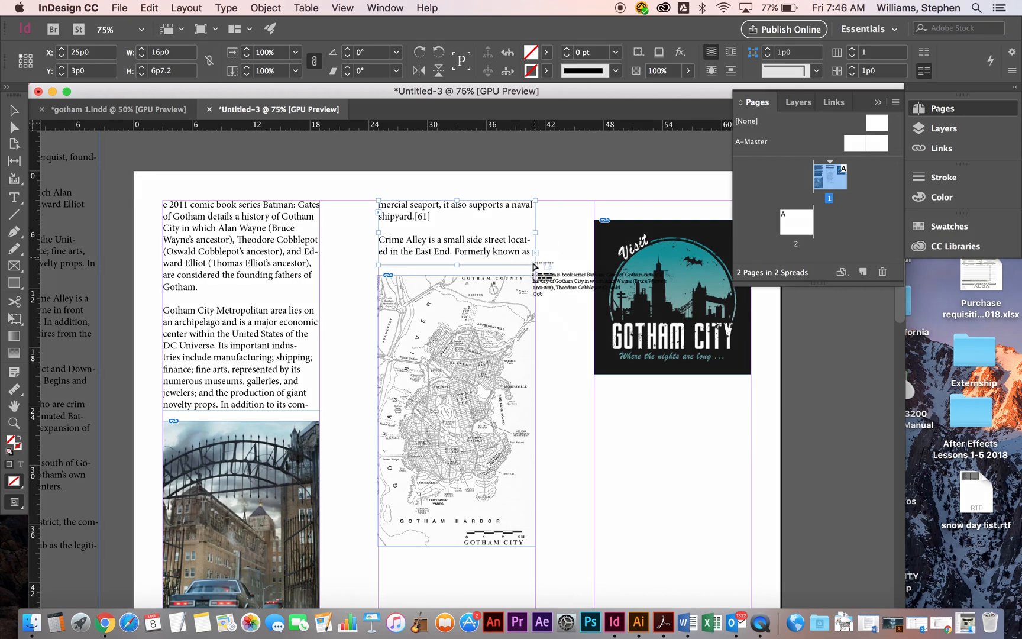
drag(464, 375, 421, 266)
scroll(421, 272, down, 2)
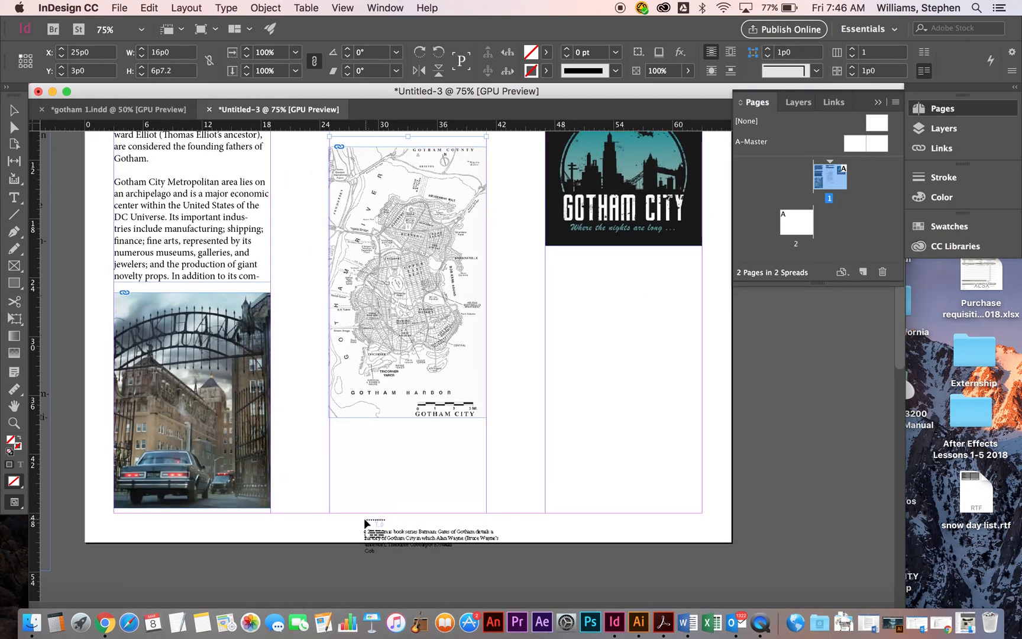
drag(344, 444, 486, 512)
key(slash)
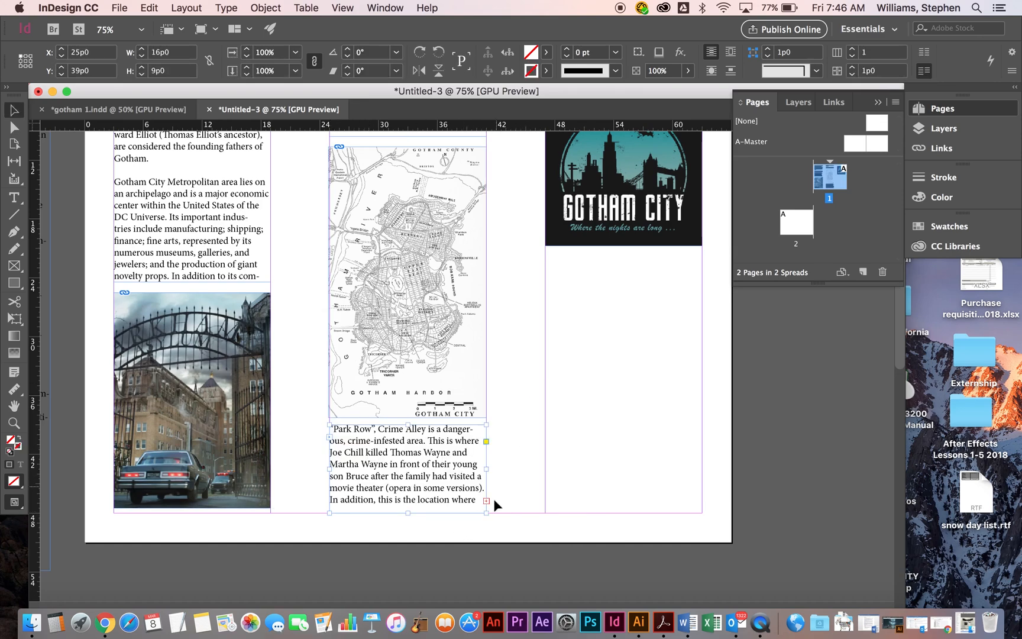
click(486, 501)
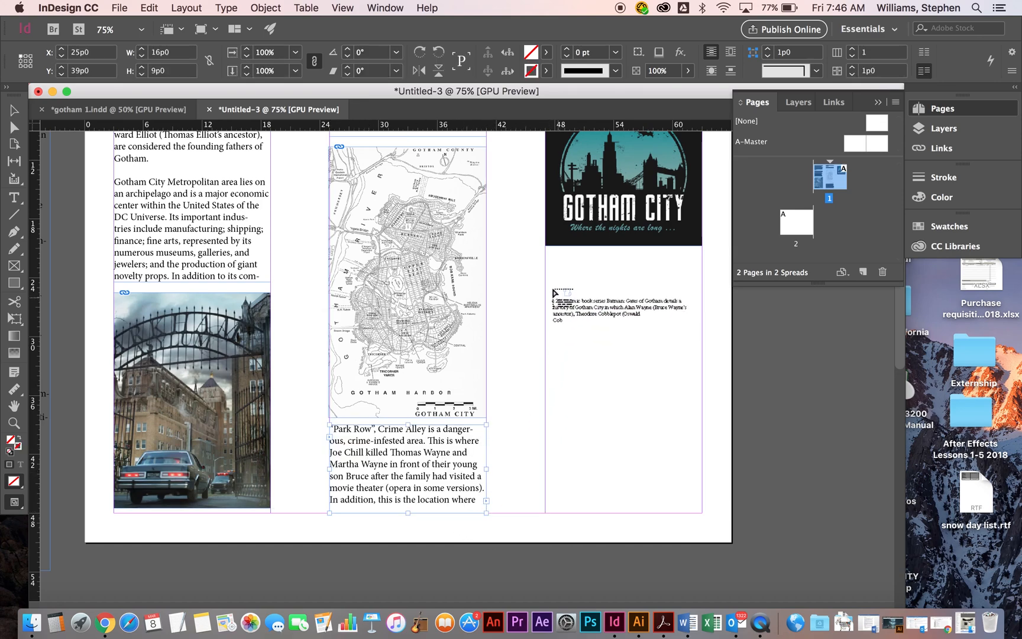
drag(545, 255, 702, 512)
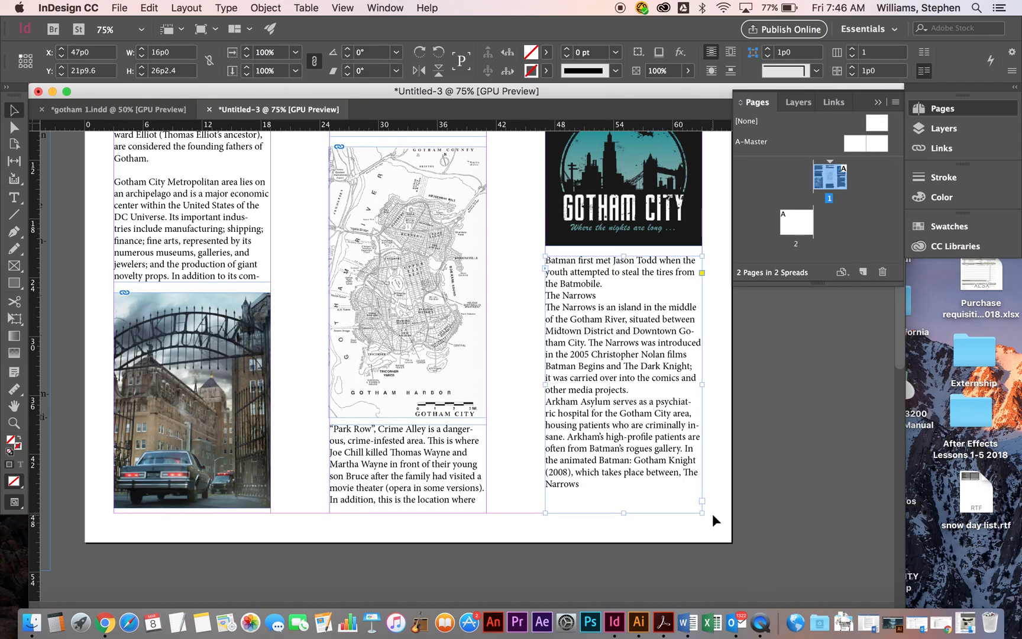
Select all the text of the threaded story running through the three columns on page 1
click(14, 197)
click(228, 234)
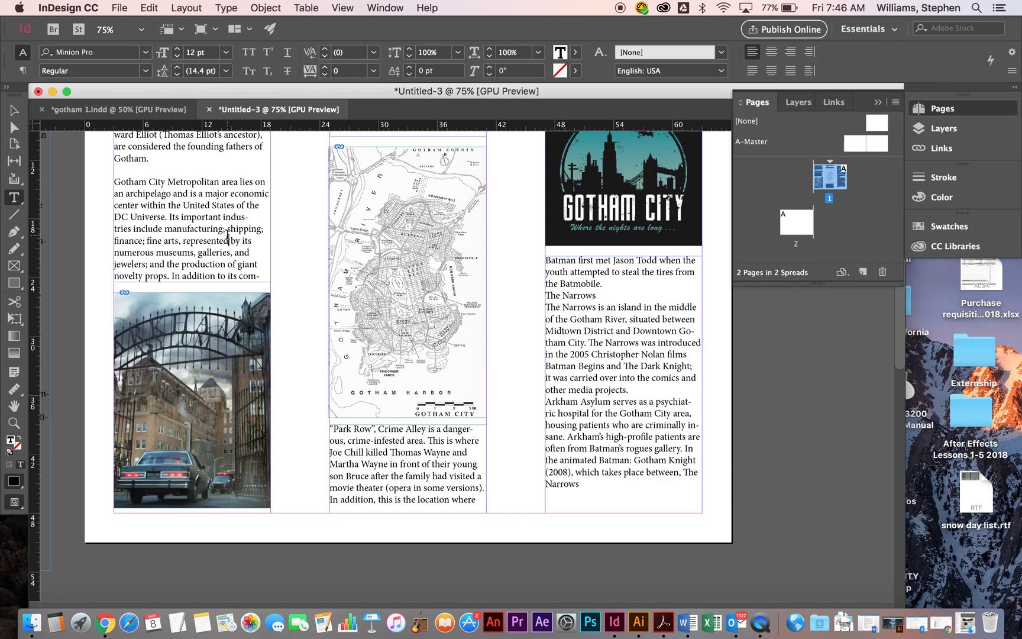
key(super+a)
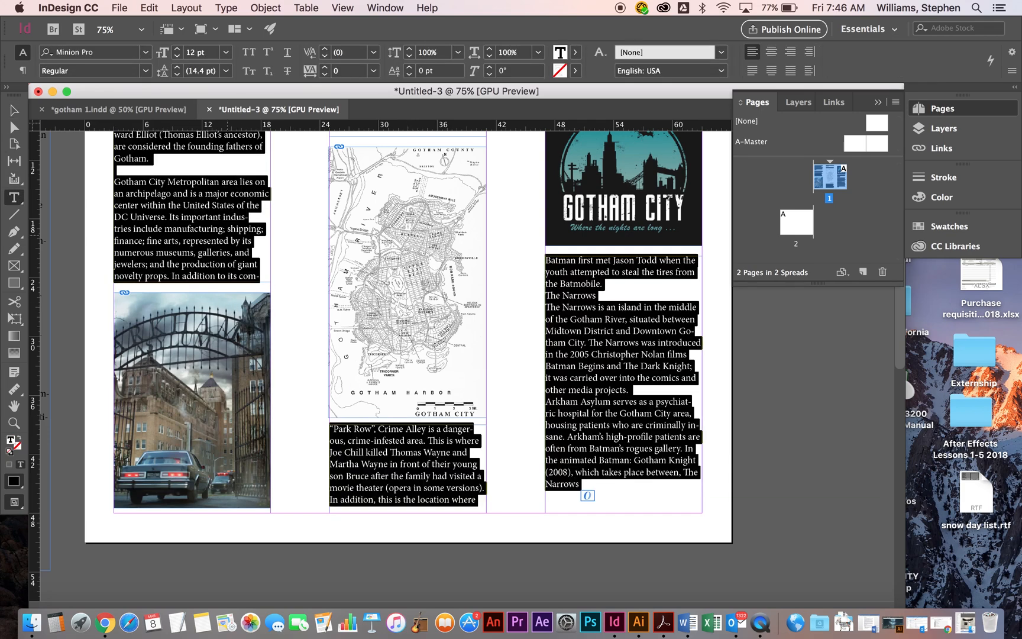
scroll(407, 367, up, 4)
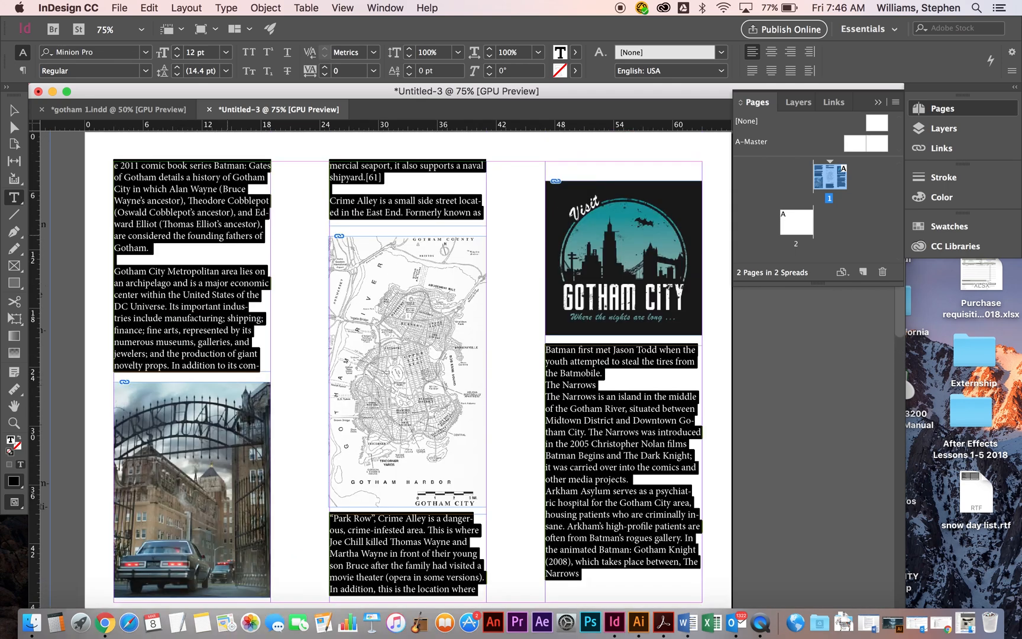
Try the selected story text at smaller sizes, down to 8 pt, and return it to 12 pt
key(super+shift+comma)
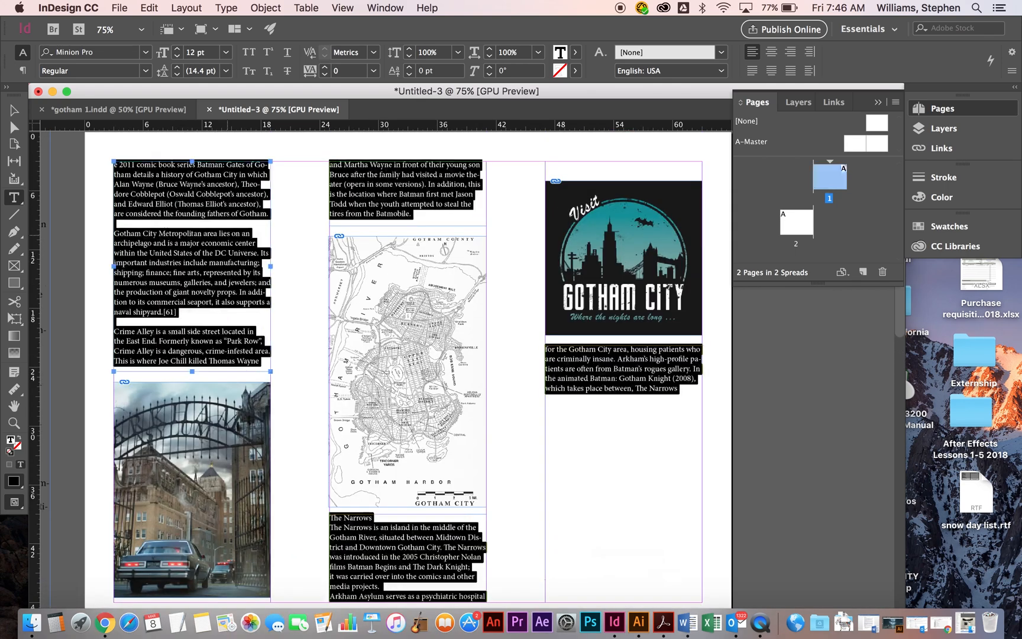
key(super+shift+period)
key(super+shift+period)
key(super+shift+comma)
key(super+shift+comma)
key(super+shift+comma)
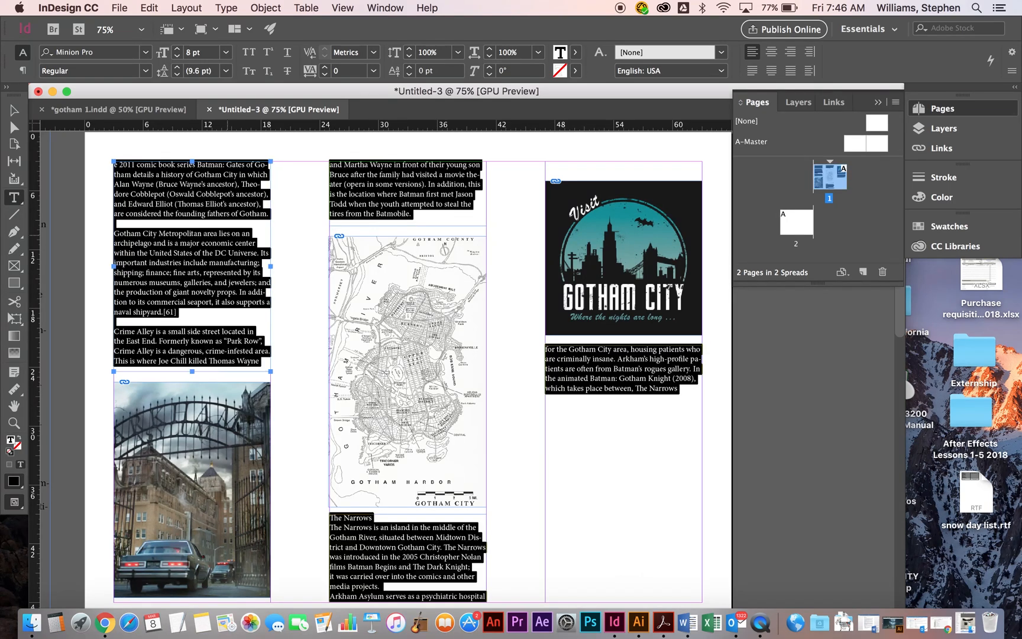
key(super+shift+period)
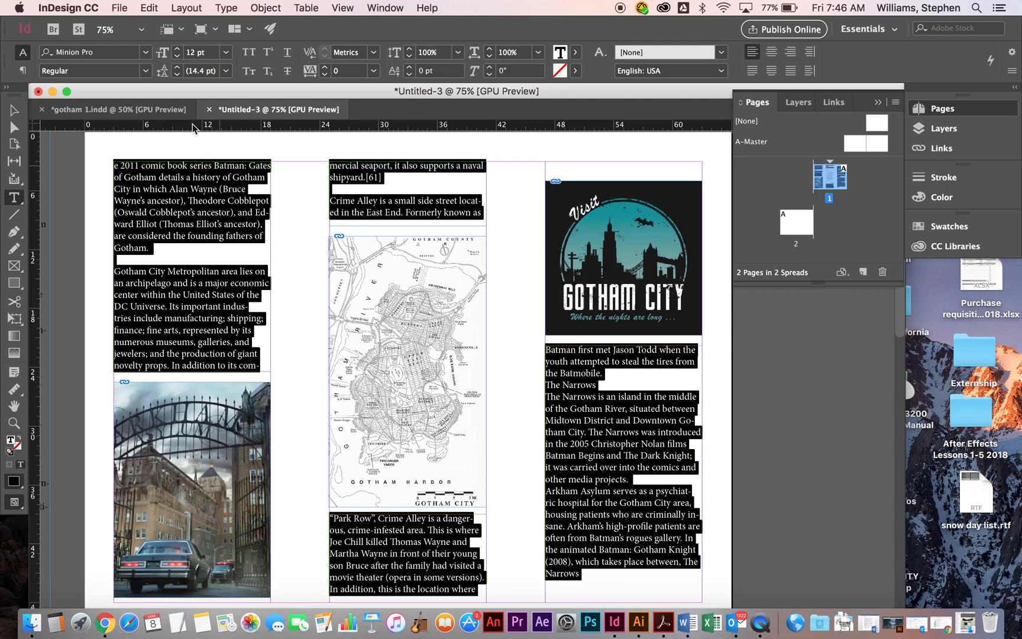
Set the selected story text in Myriad Pro Condensed at 14 pt, then deselect it
click(144, 54)
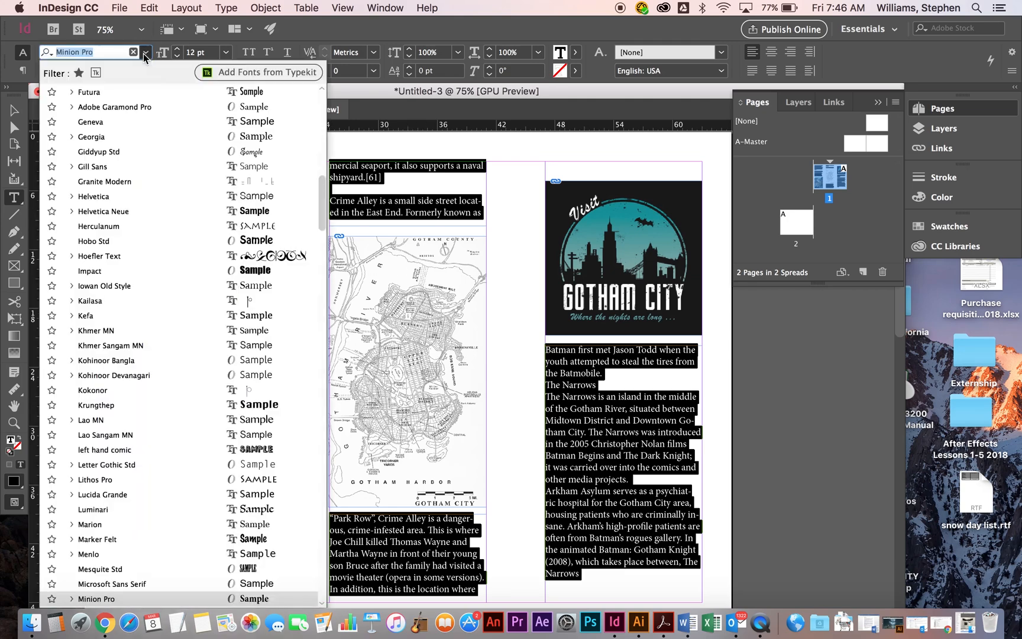
scroll(237, 189, up, 3)
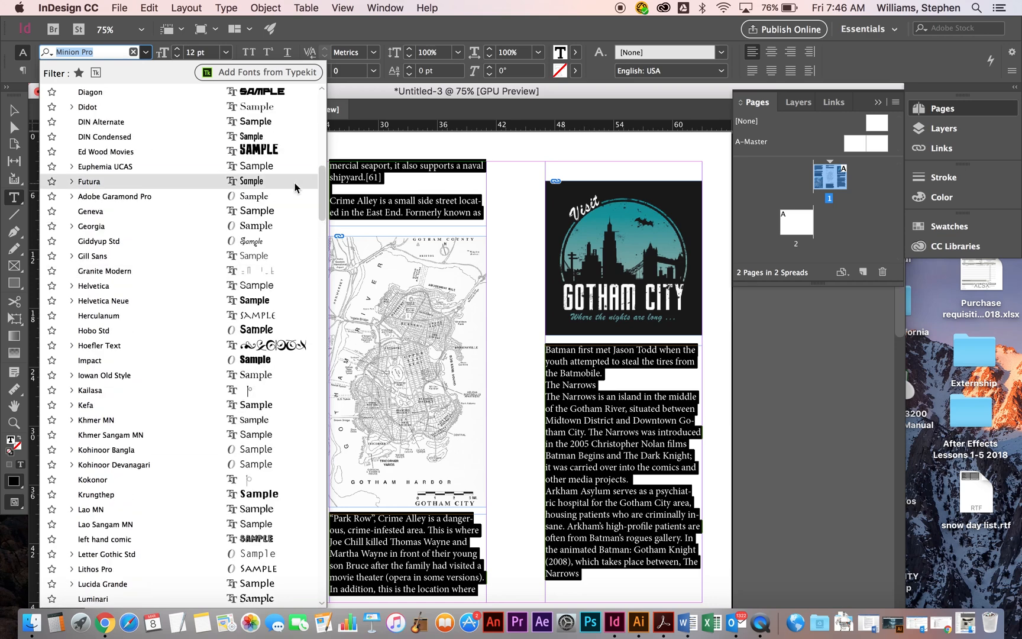
drag(323, 189, 305, 84)
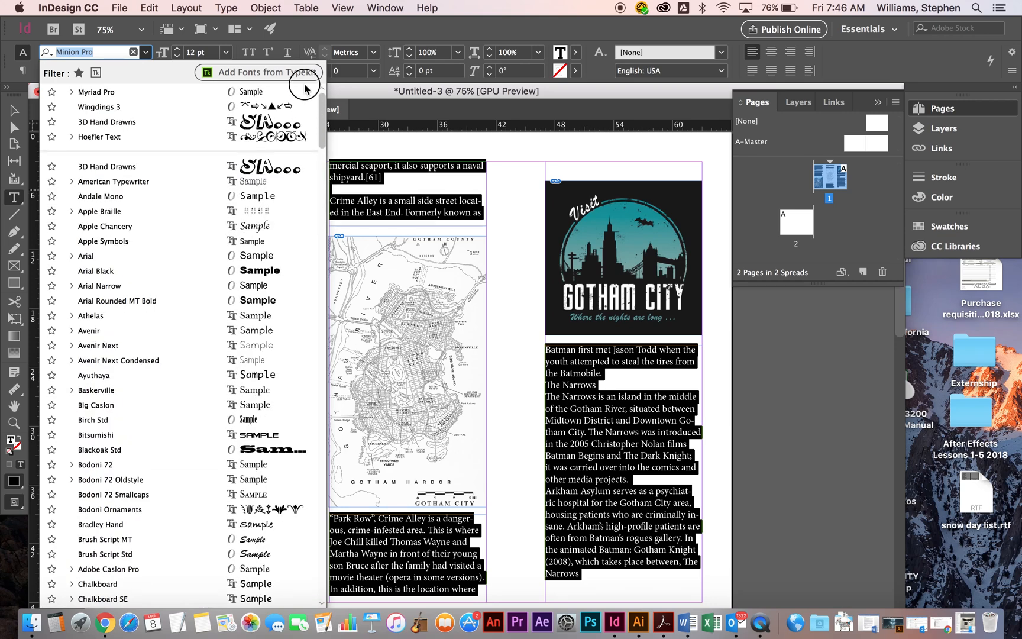
click(71, 92)
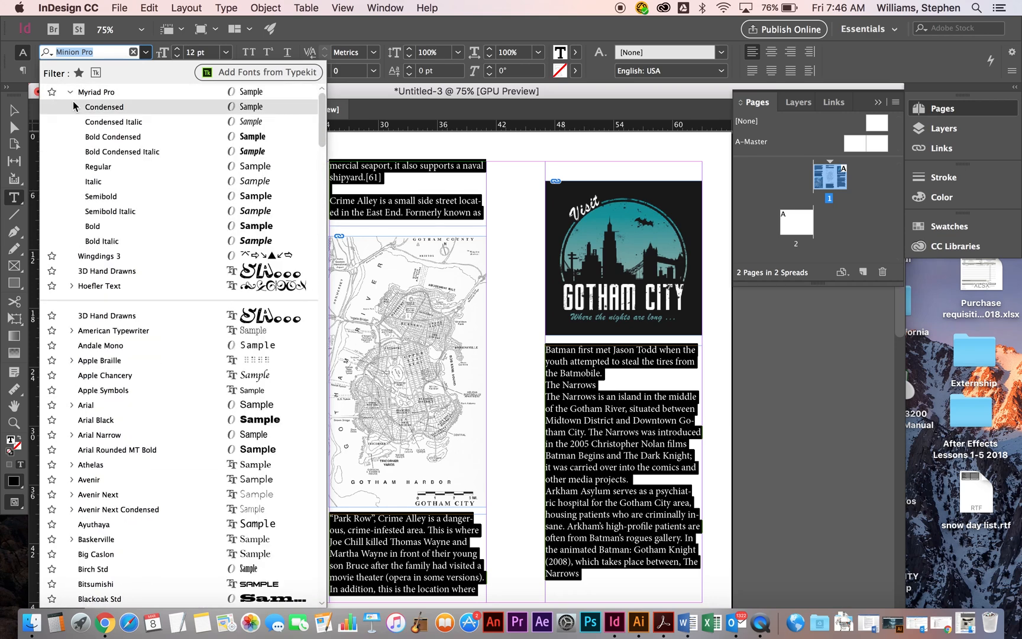
click(96, 109)
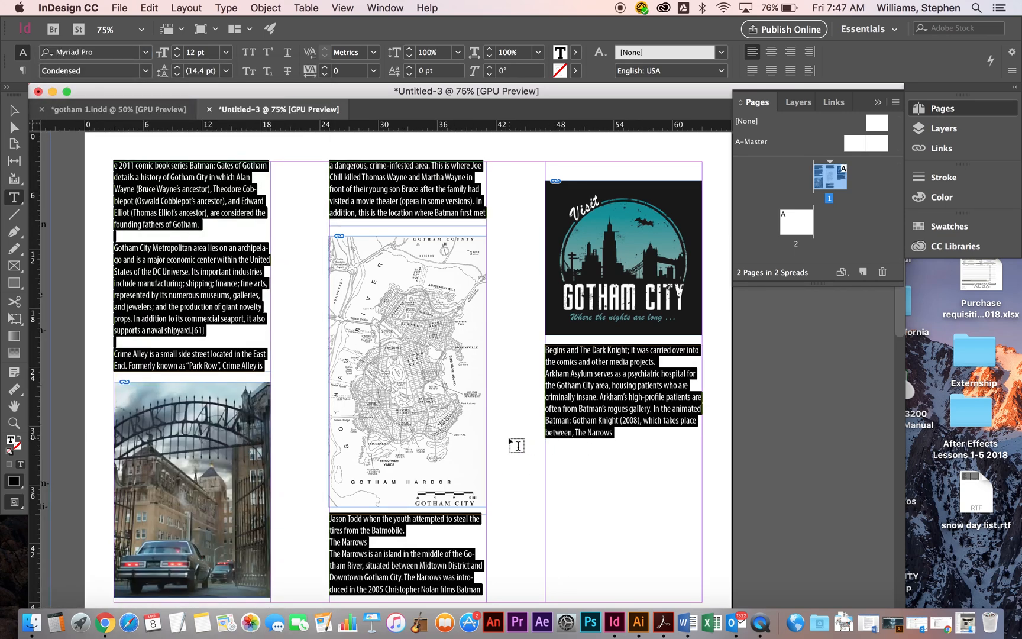
key(super+shift+period)
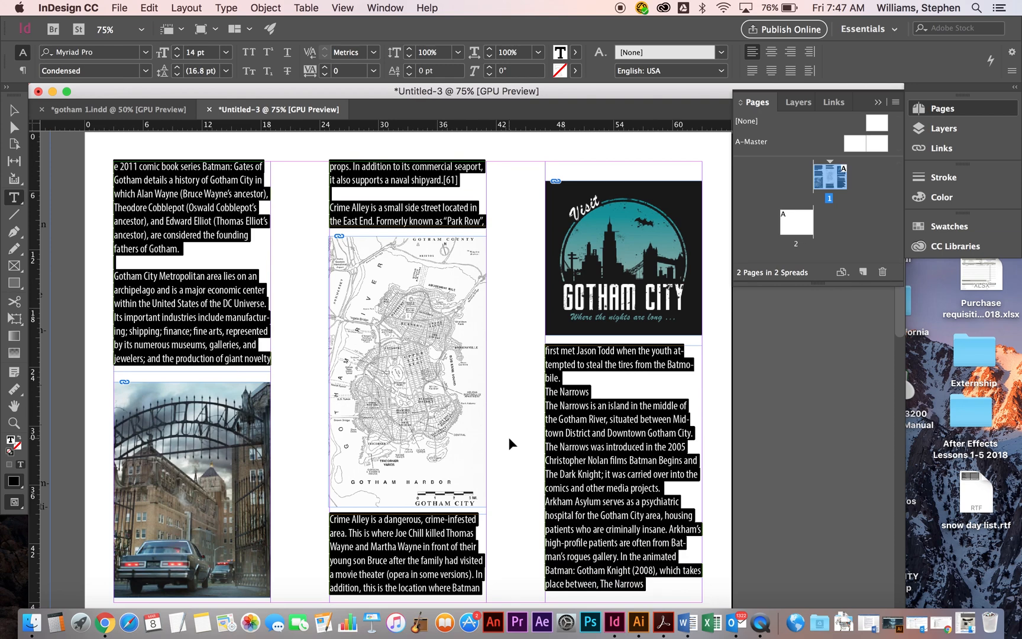
scroll(517, 445, down, 3)
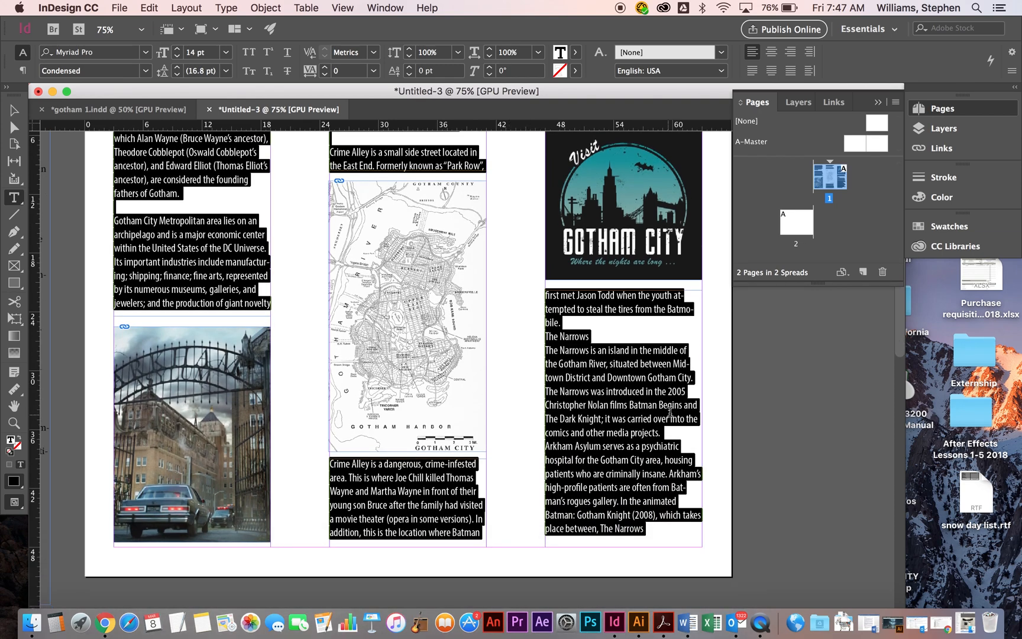
click(671, 404)
scroll(672, 417, up, 6)
scroll(673, 419, down, 4)
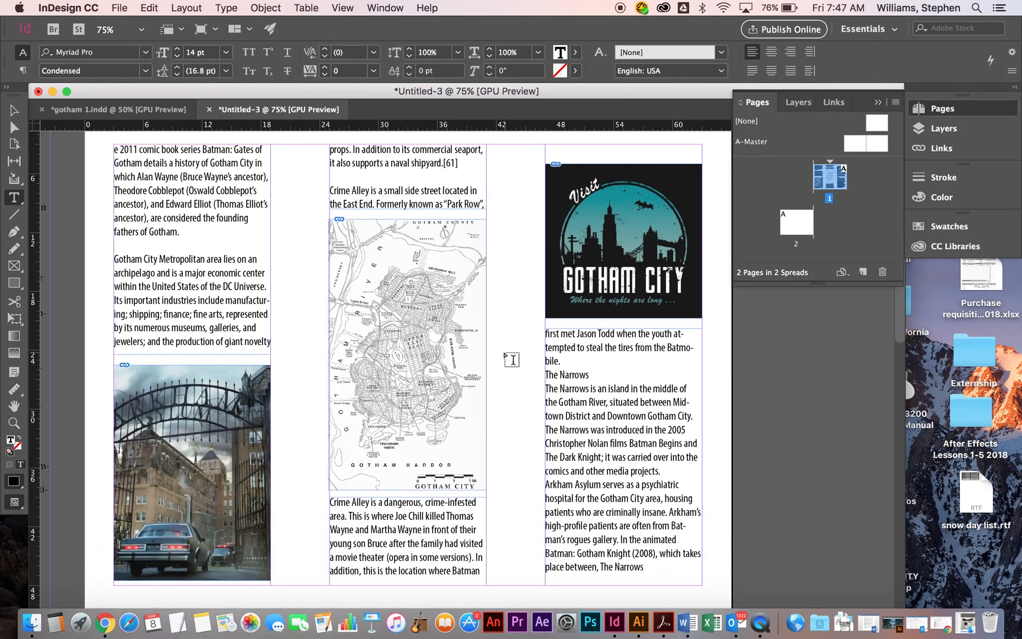
Delete the map image in the second column and extend the text frame below it upward to about 16p0 by 33p2
click(14, 110)
click(385, 308)
key(Delete)
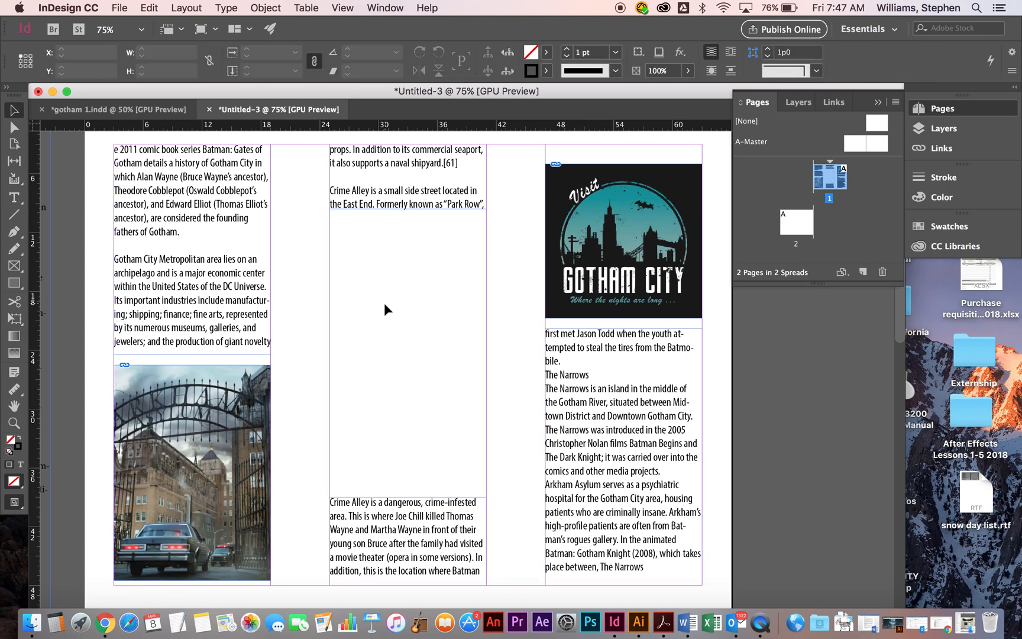
click(397, 501)
drag(407, 496, 407, 264)
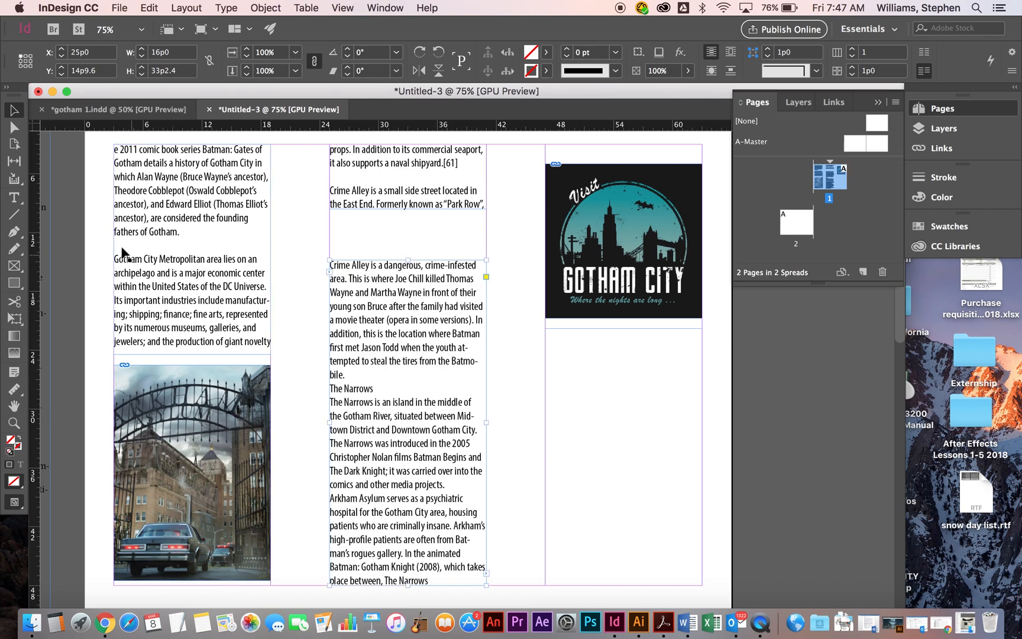
Draw a circular graphic frame about 14p3 in diameter over the lower right part of the second-column text
click(15, 266)
drag(18, 268, 56, 283)
drag(377, 392, 516, 533)
click(14, 110)
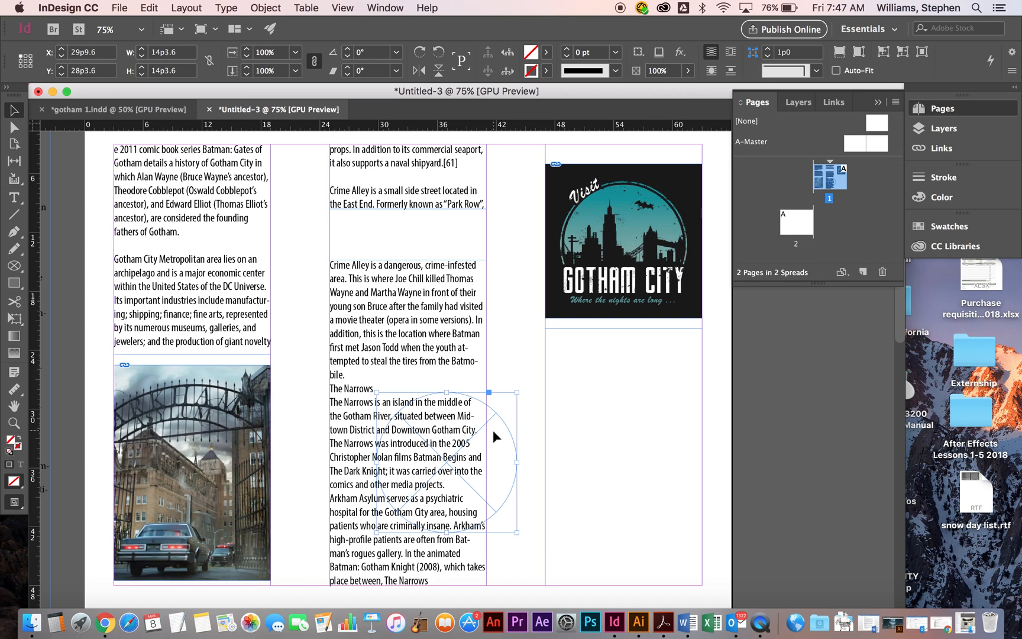
Wrap text around the circular frame's object shape and move the frame to about X 20p3, Y 20p7, overlapping the second column's left edge
click(373, 7)
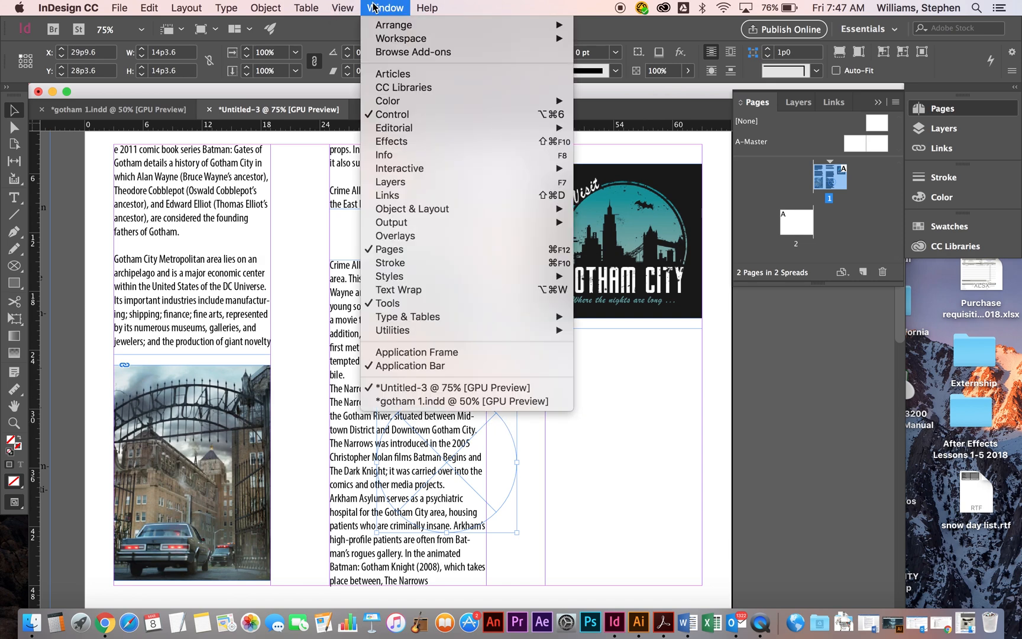
click(420, 291)
drag(498, 250, 718, 271)
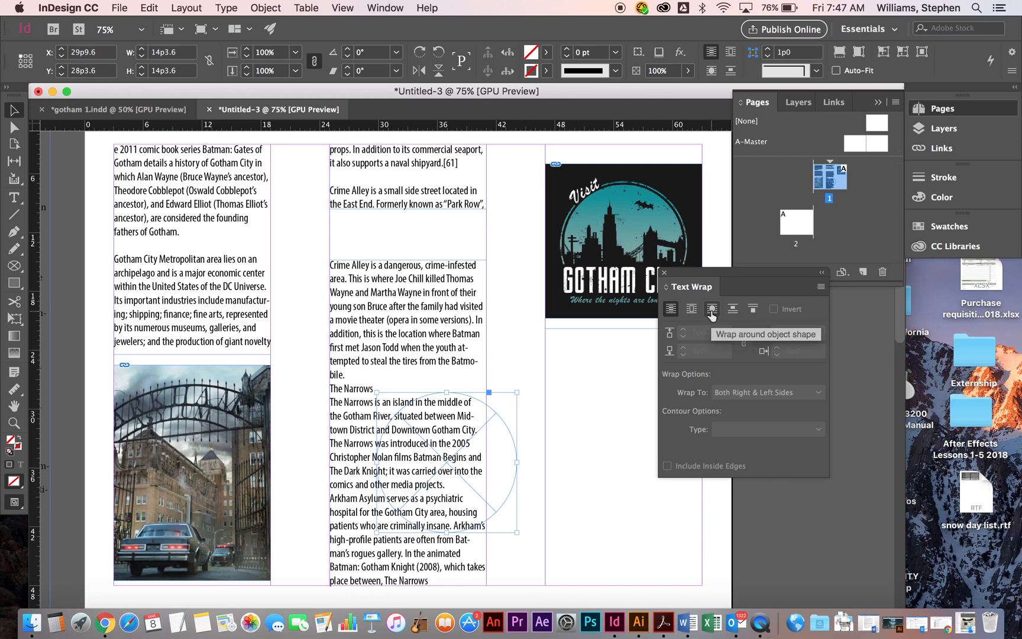
click(711, 312)
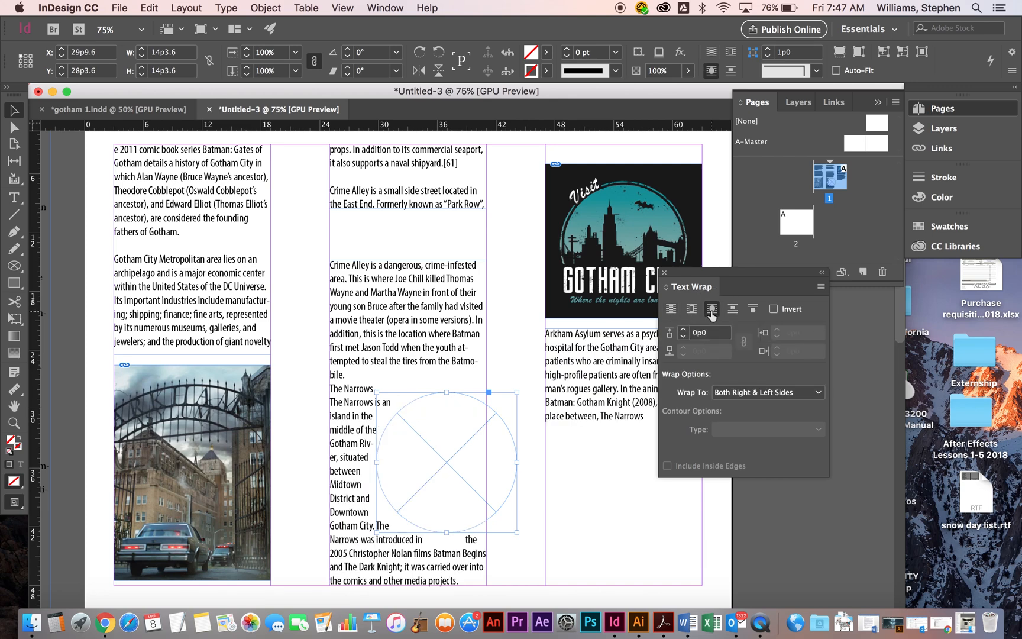
drag(466, 437, 379, 360)
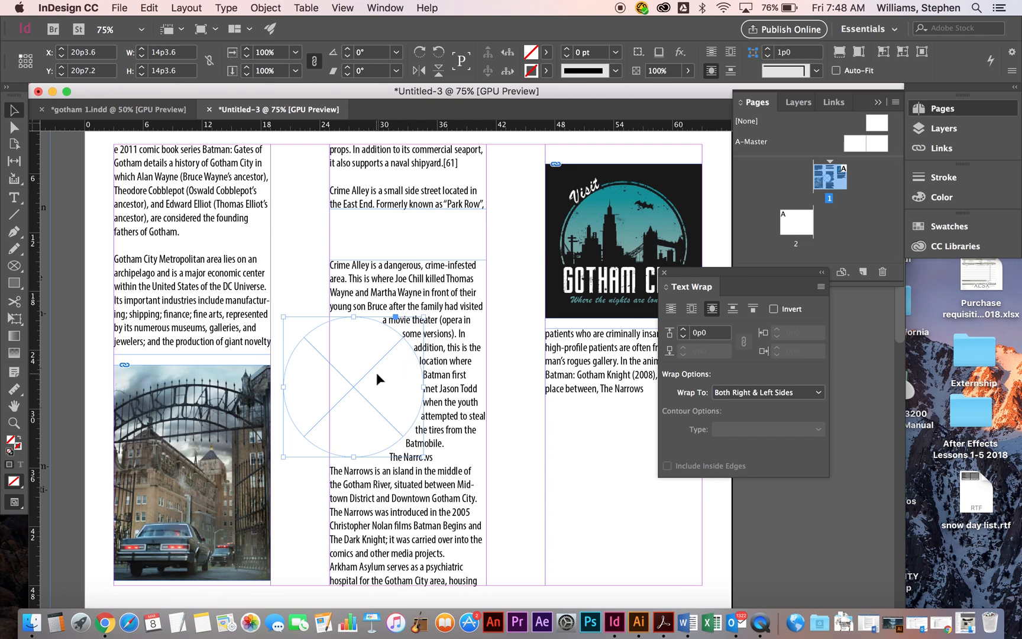
Place Gotham.png from the Gotham City folder in the circular frame and briefly preview the page without guides
key(super+d)
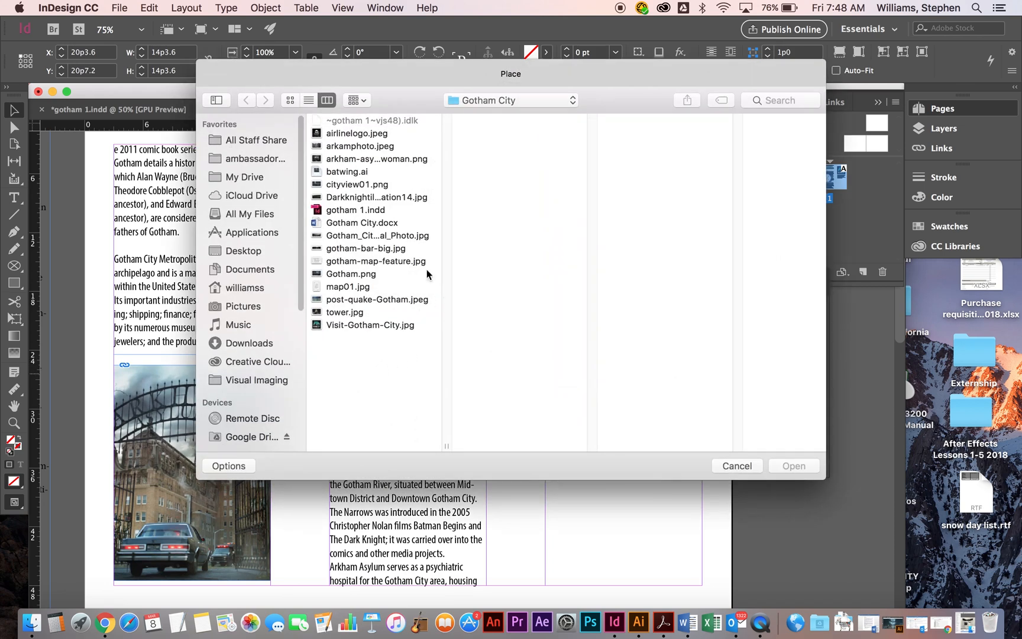
click(339, 197)
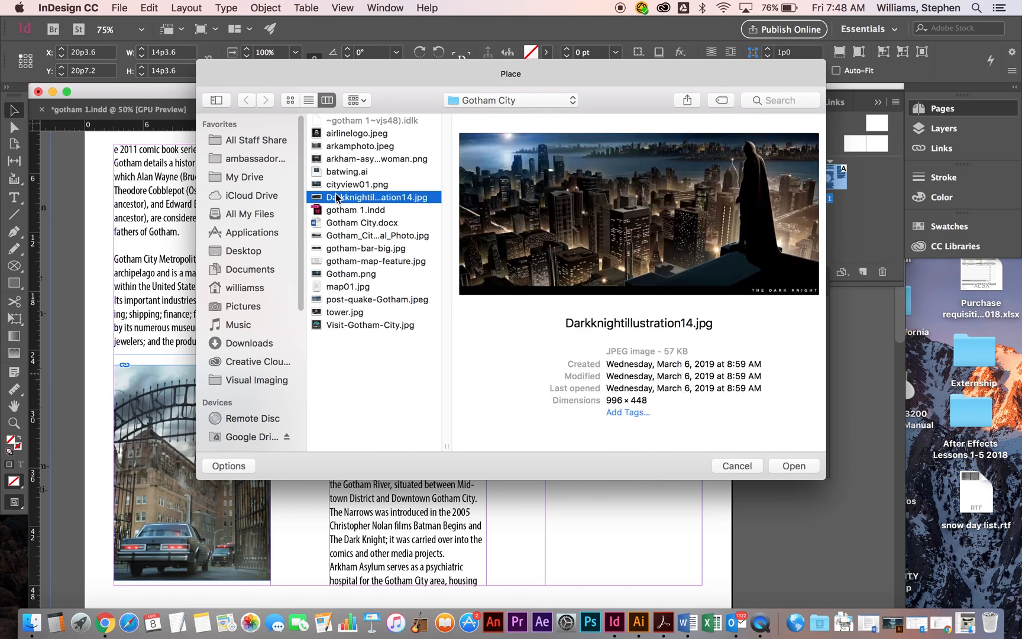
click(344, 249)
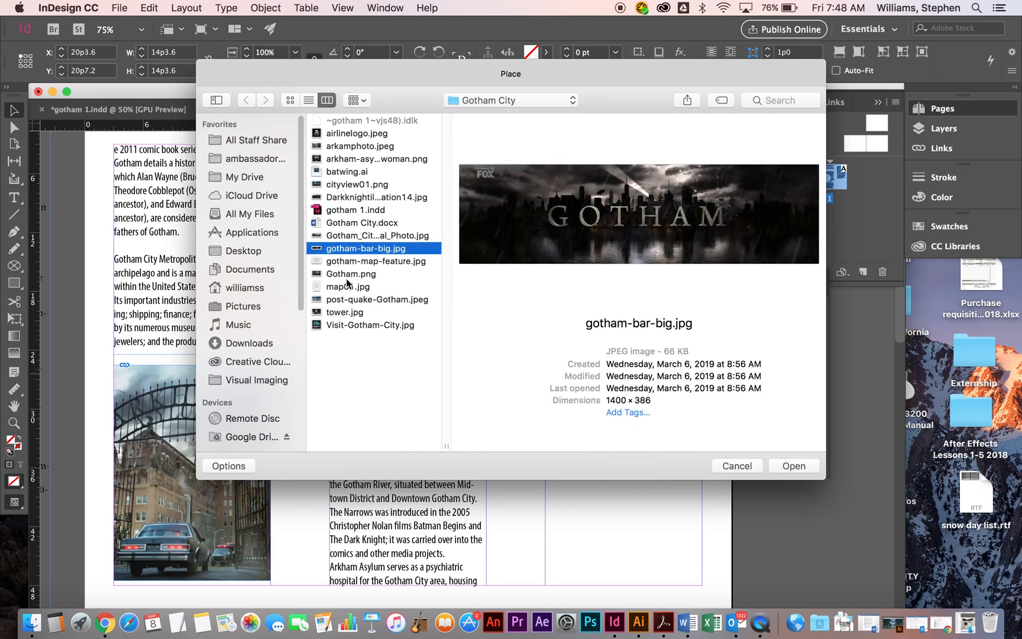
click(350, 274)
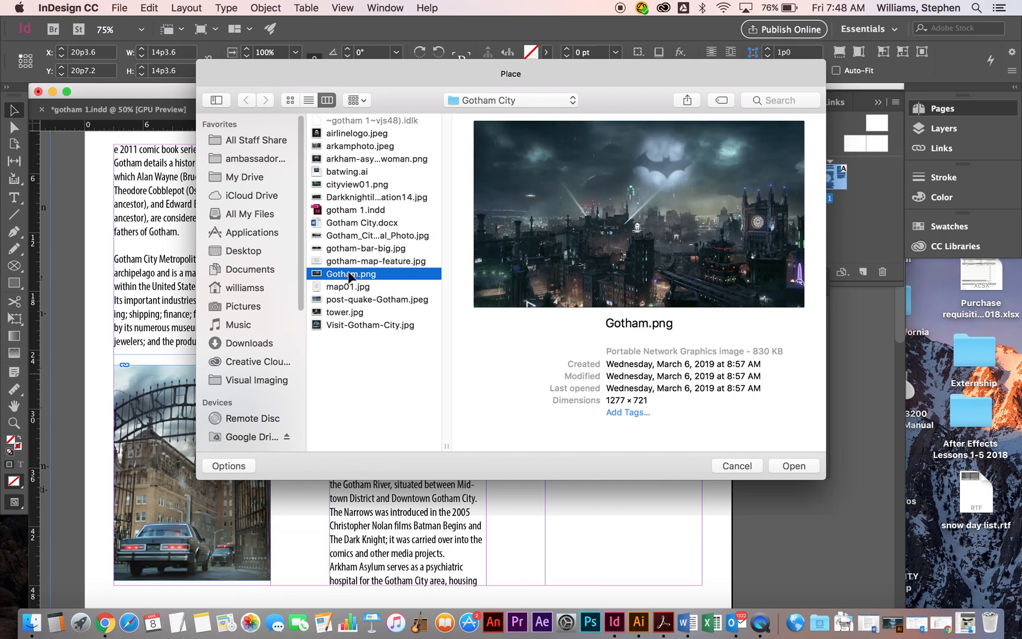
double_click(350, 274)
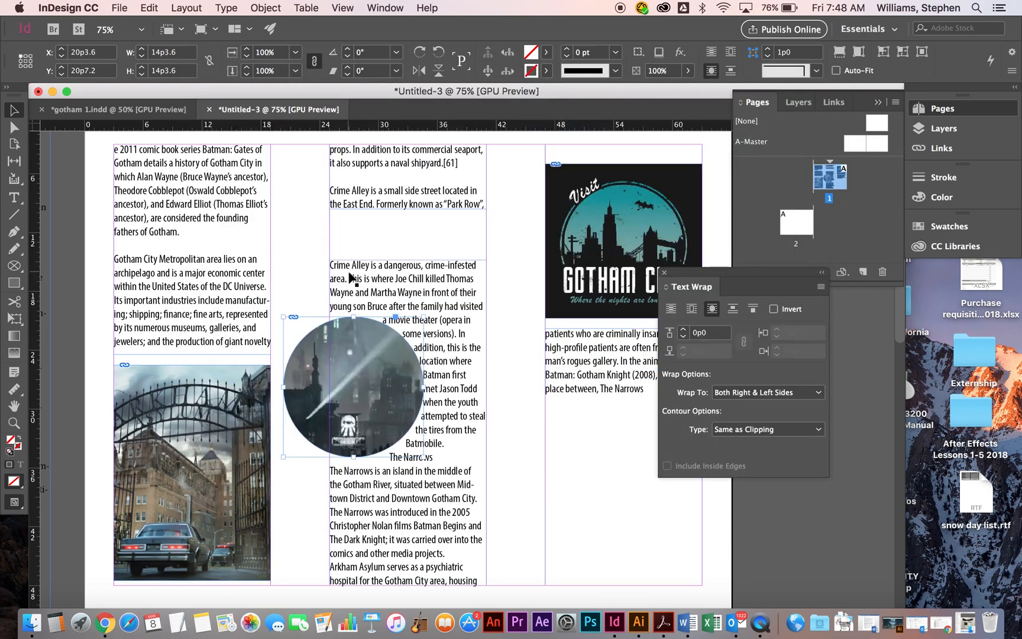
click(531, 406)
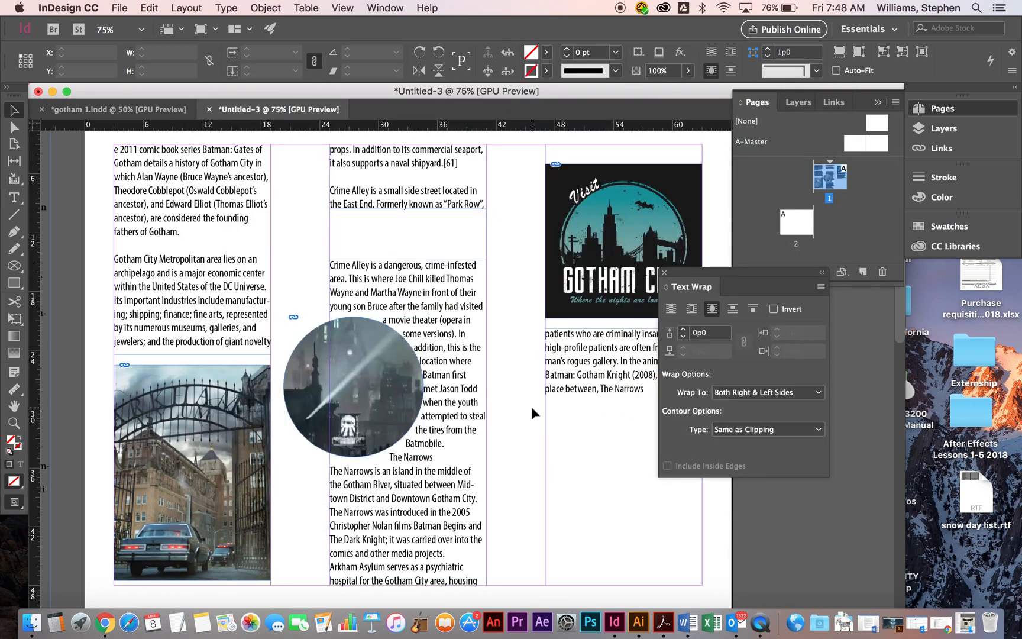
key(w)
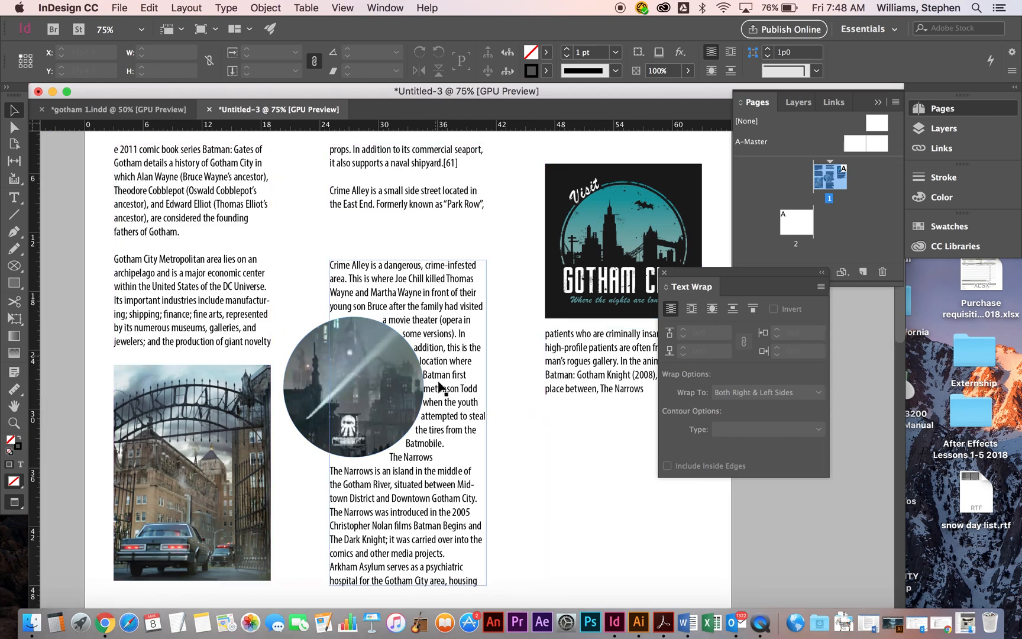
key(w)
Set the text wrap offset around the circular Gotham image to 0p6
click(382, 385)
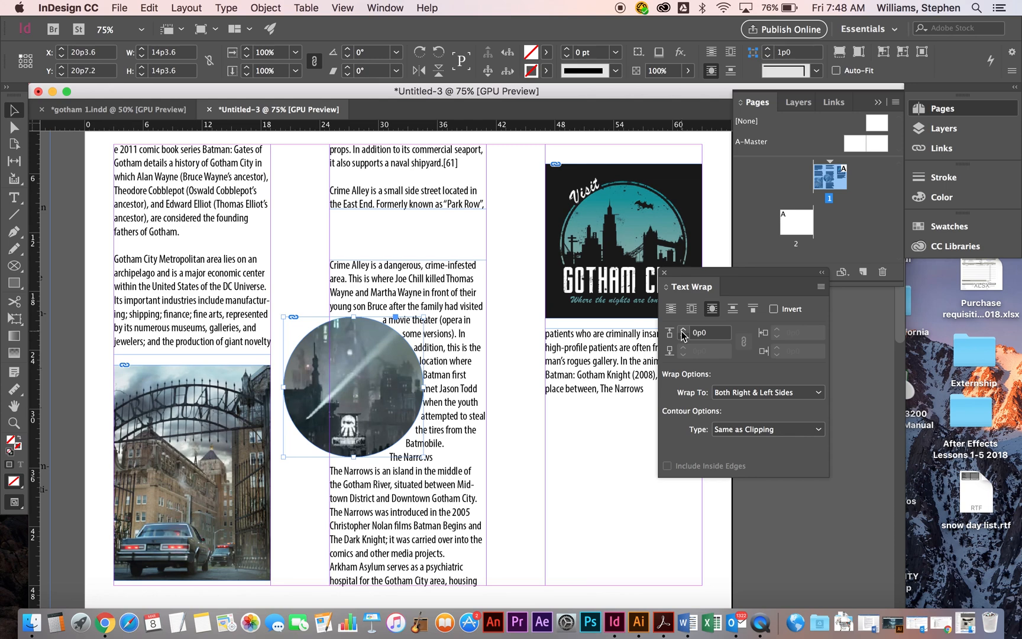
click(684, 330)
click(684, 330)
click(684, 330)
click(684, 330)
click(684, 329)
click(684, 330)
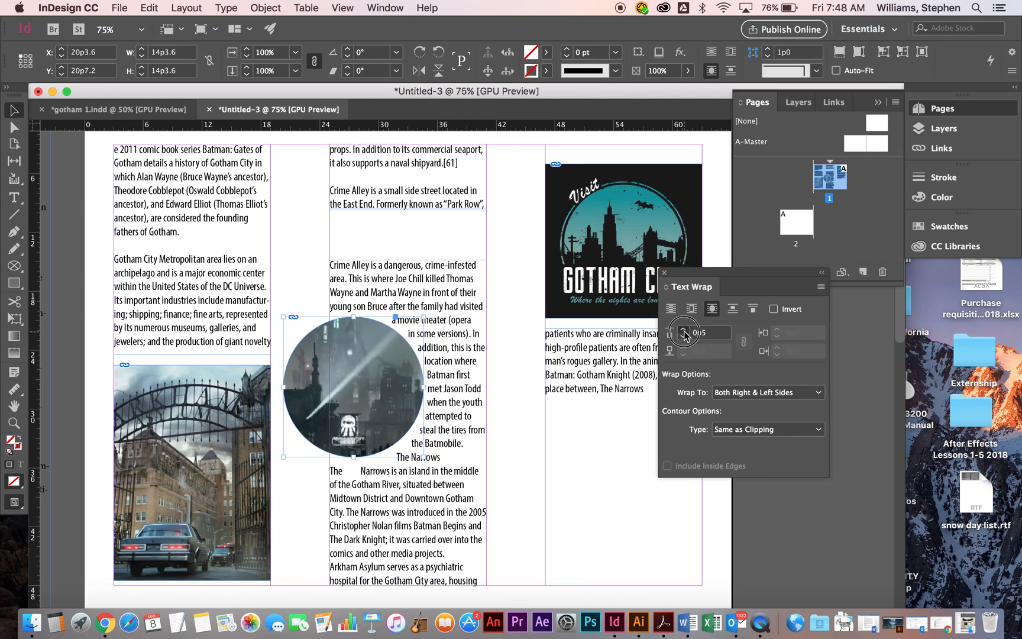
click(683, 330)
click(685, 337)
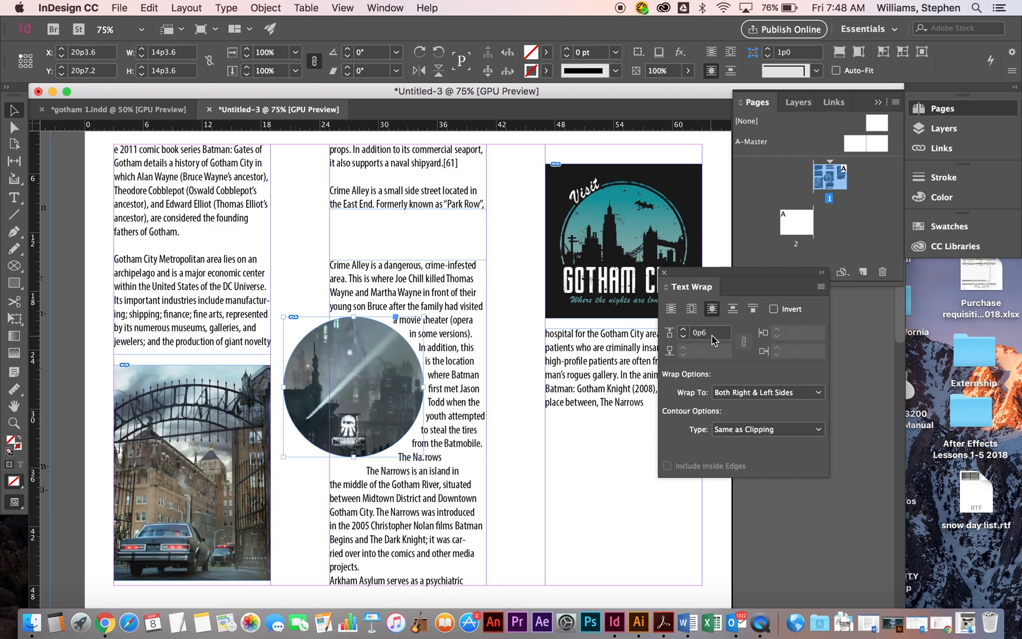
Preview page 1 without guides and frame edges, with nothing selected
click(572, 498)
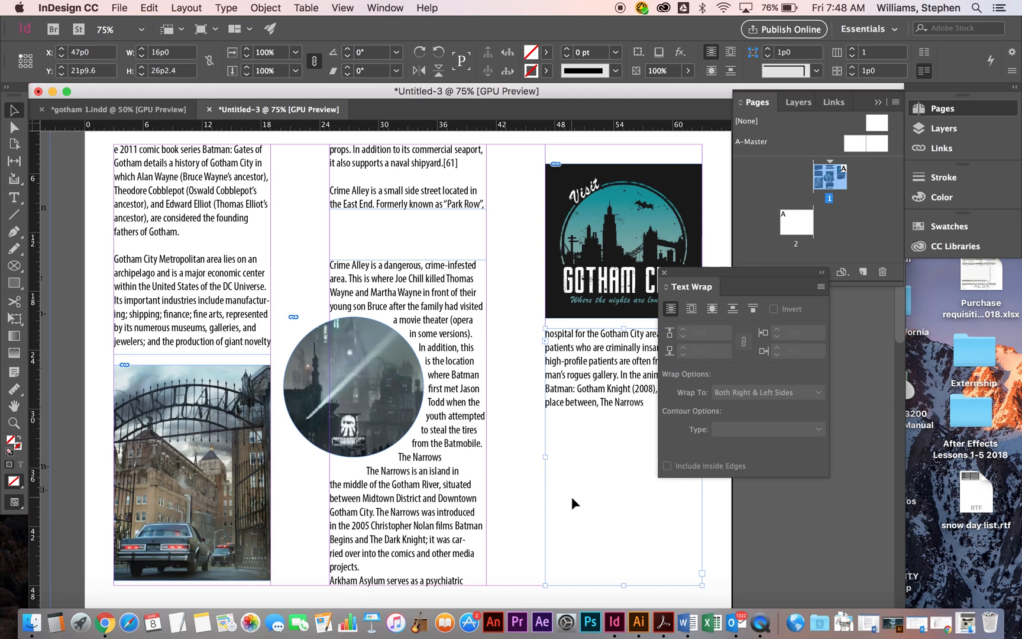
key(w)
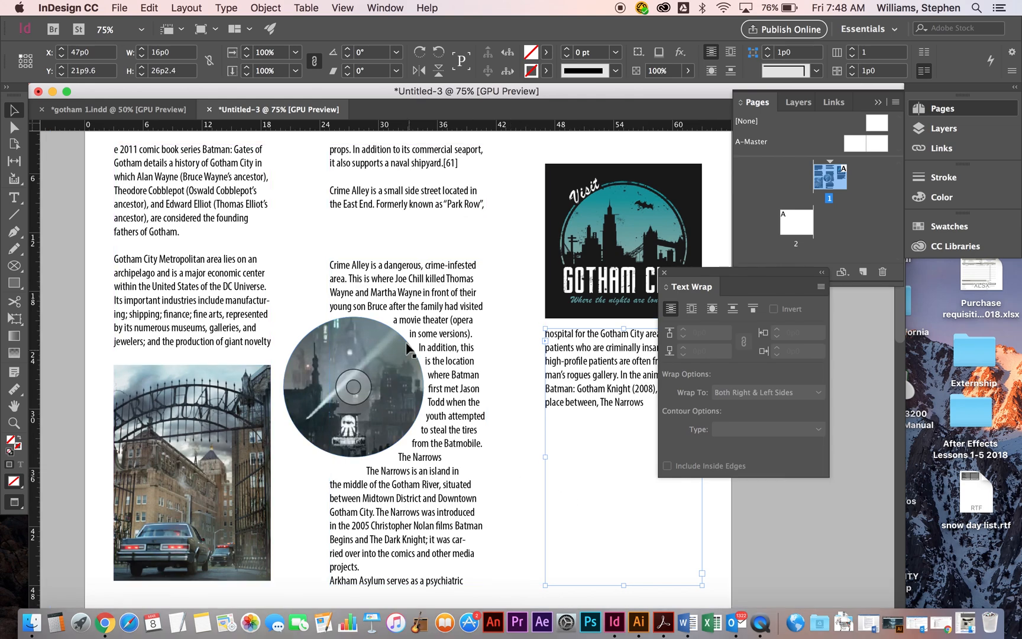
click(509, 453)
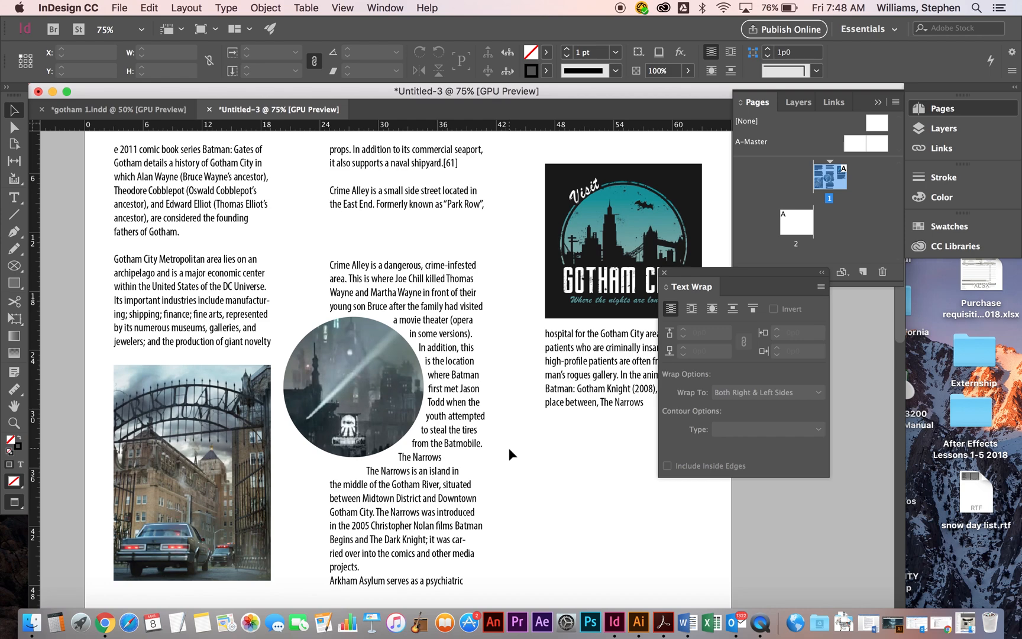
Open the print settings for the brochure, choose Carl as the printer, and show the paper size and orientation setup
key(super+p)
click(476, 123)
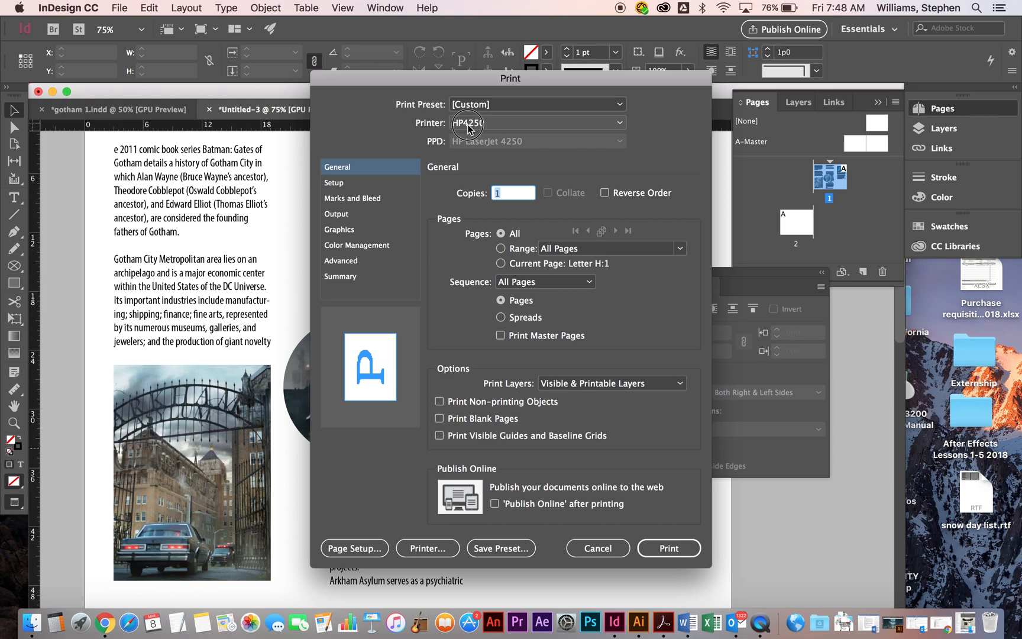
click(481, 186)
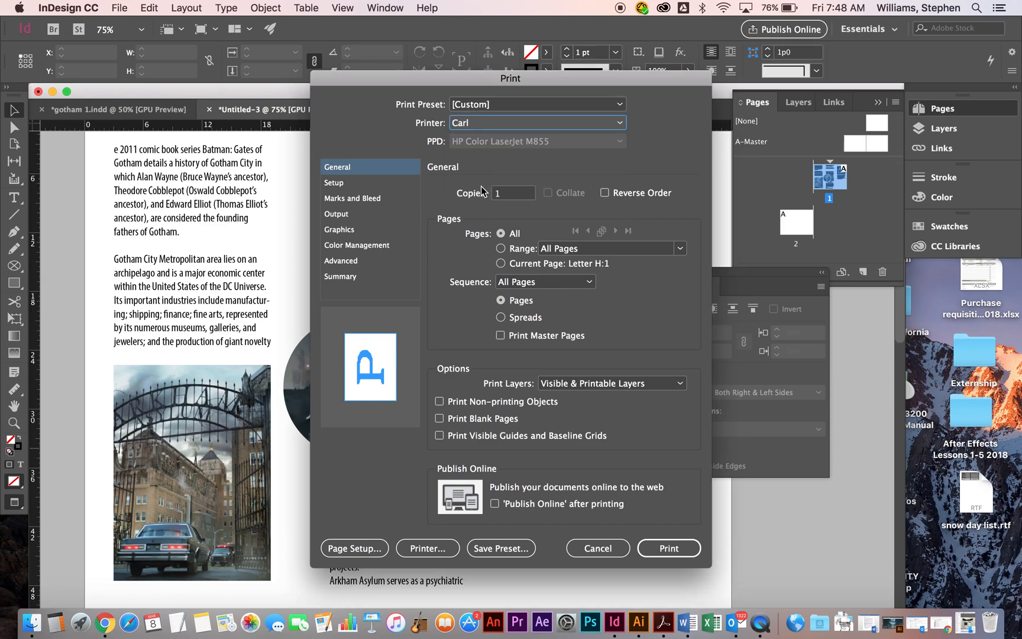
click(338, 184)
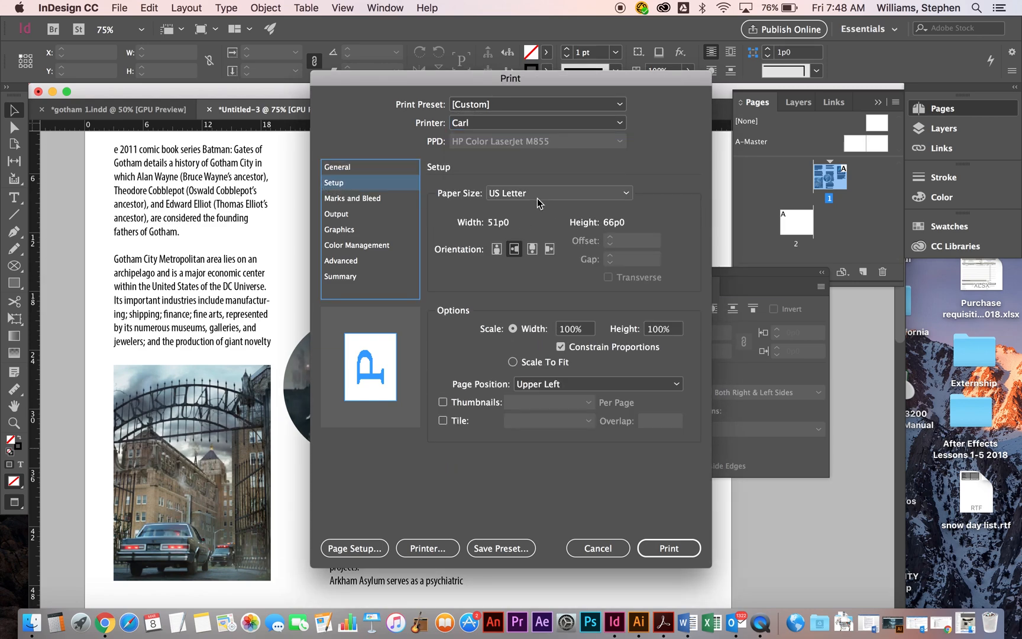
Set two-sided printing to Short-Edge binding in the printer's own layout settings and accept them
click(452, 551)
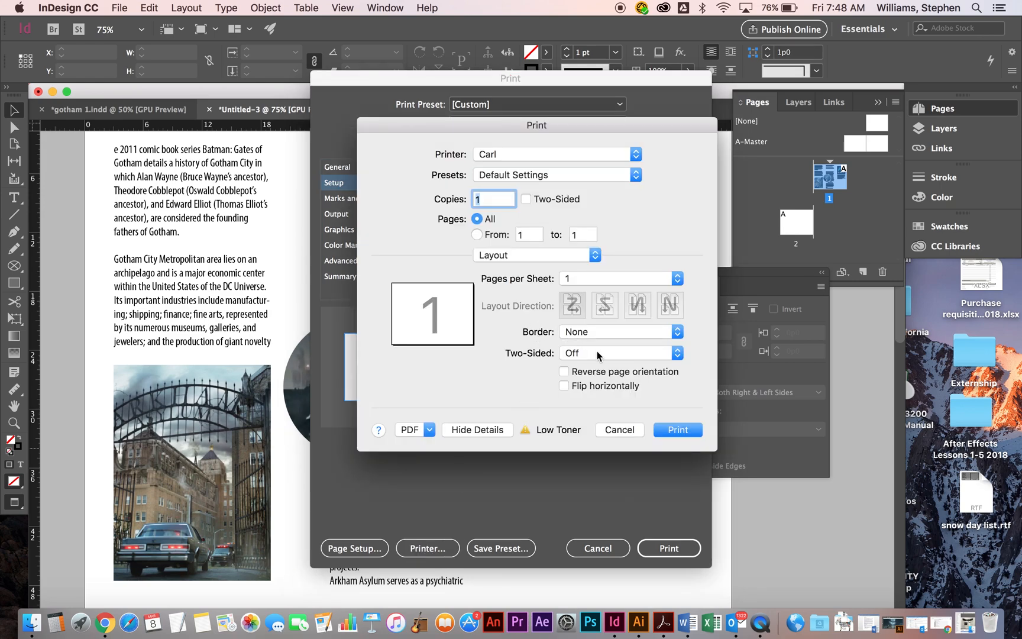
click(578, 352)
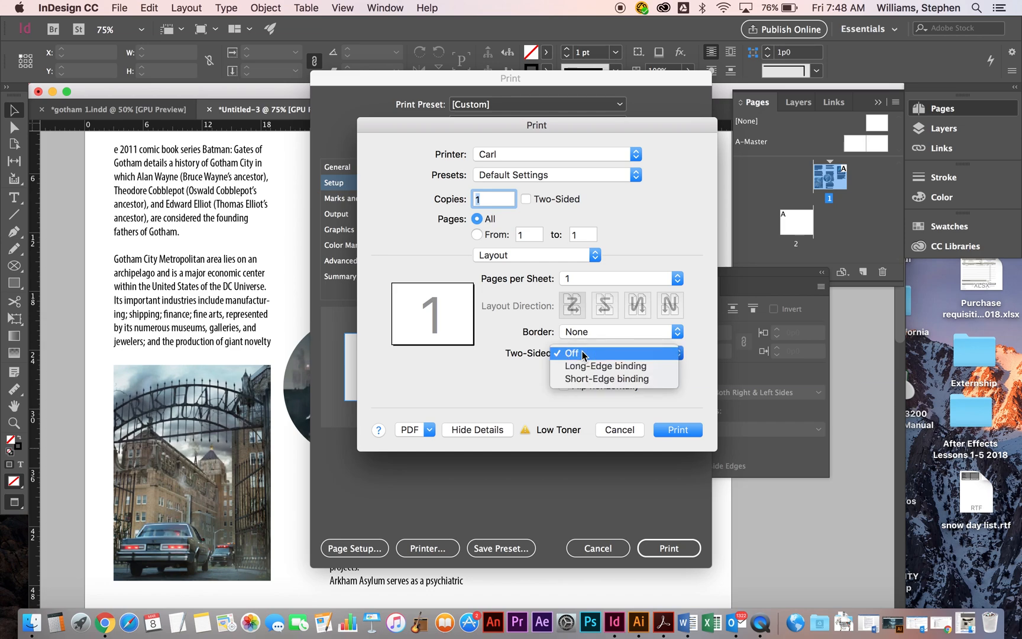
click(590, 379)
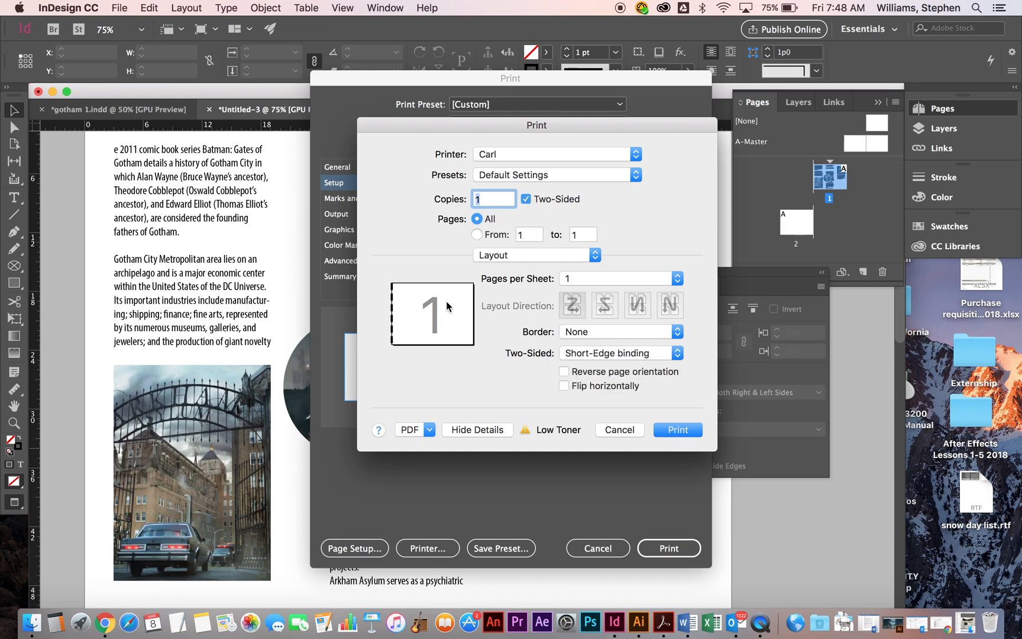
click(673, 430)
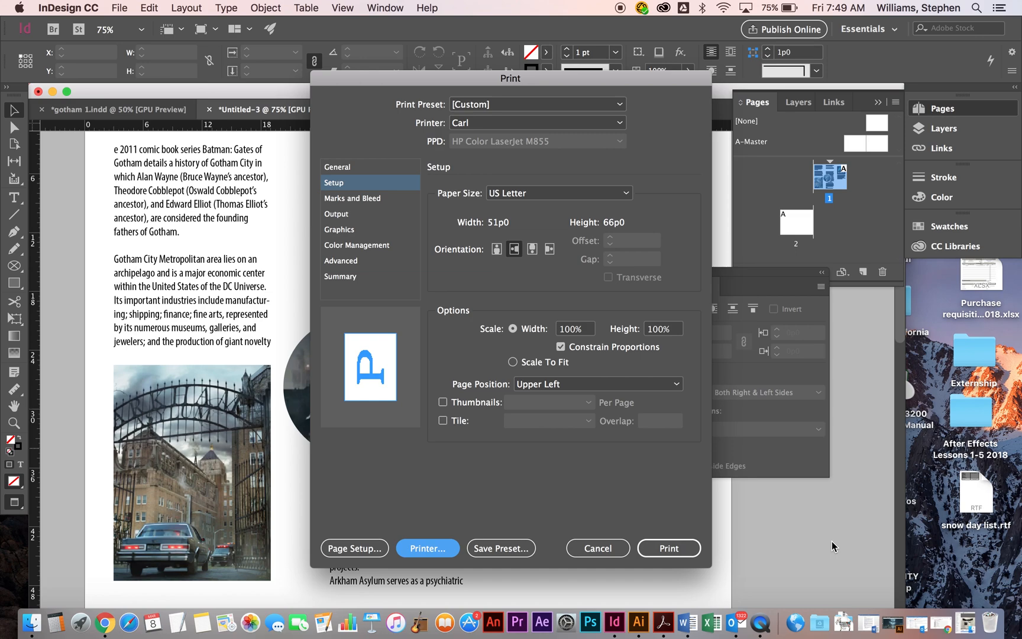
click(761, 621)
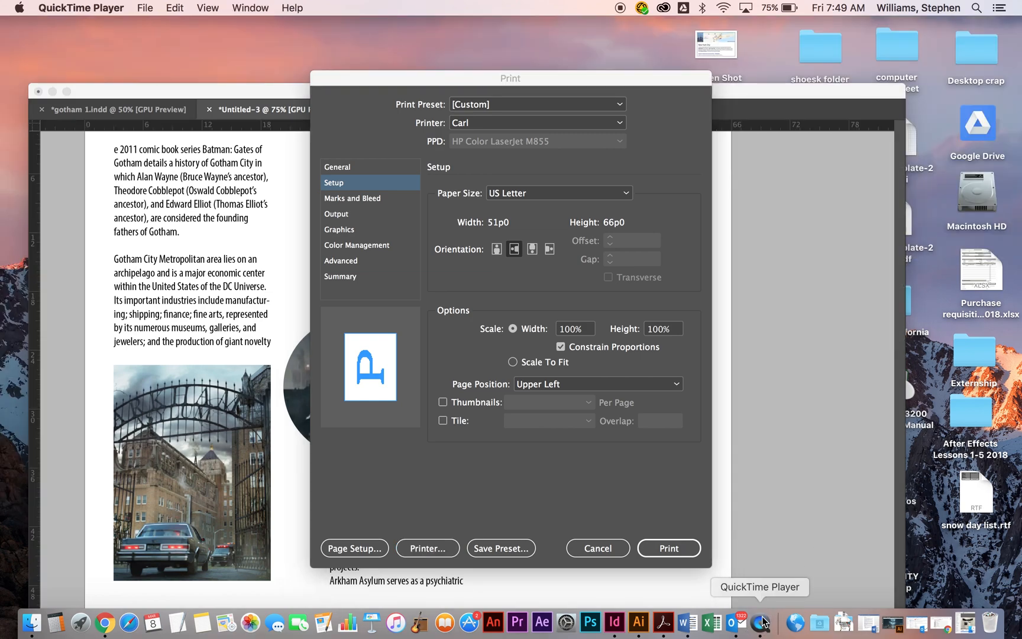